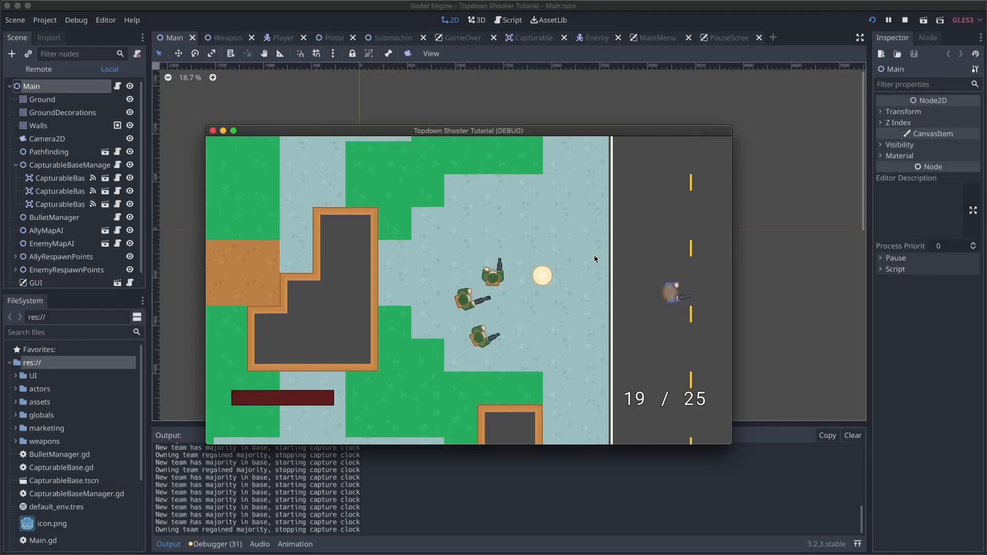
- Play-test the running shooter by walking the player across the road and firing at enemies, and stop the game
key("d")
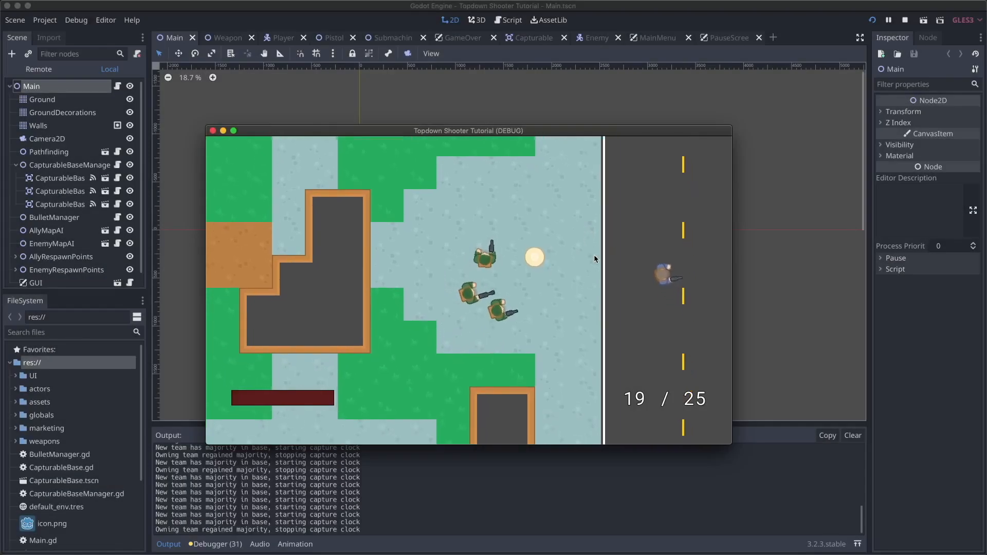
key("d")
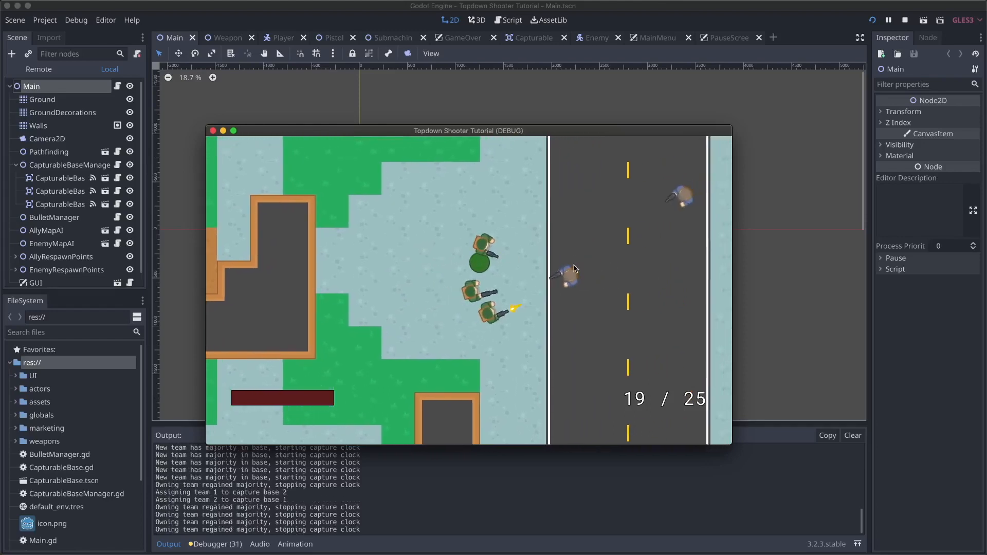
key("d")
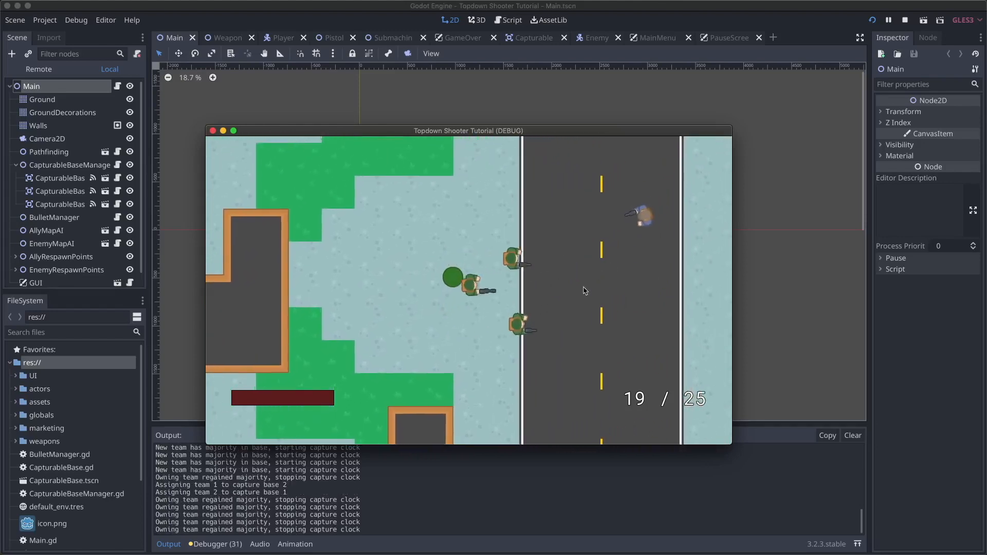
key("d")
key("w")
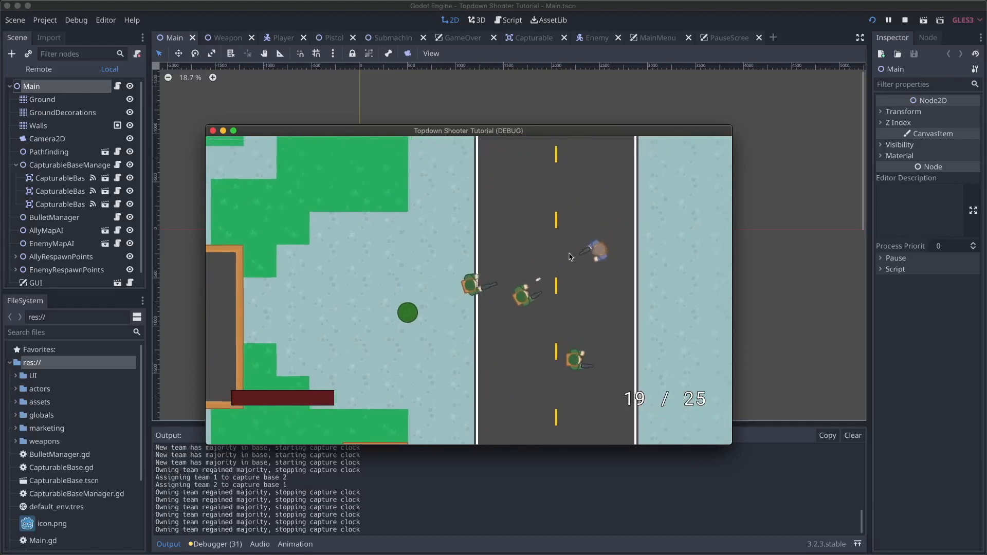
left_click(565, 296)
key("d")
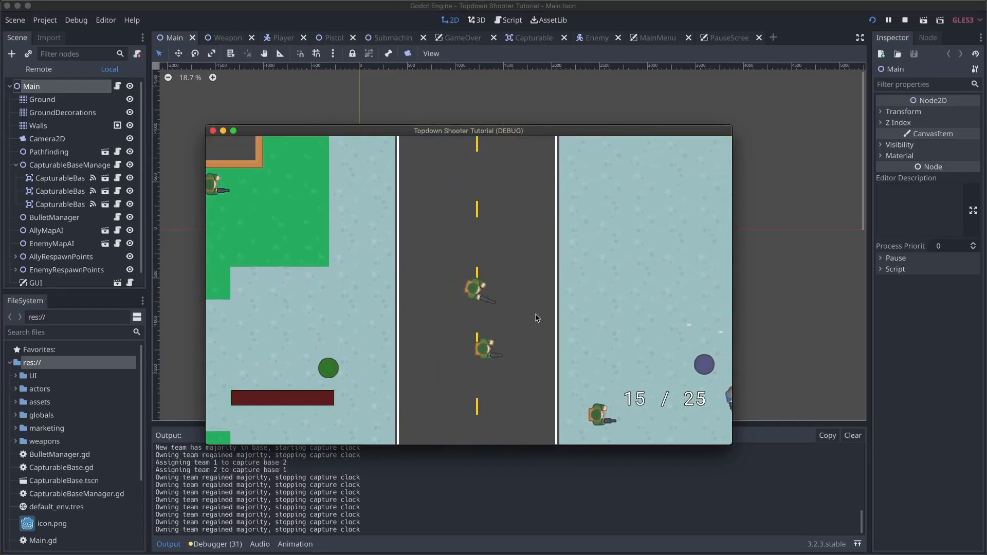
key("d")
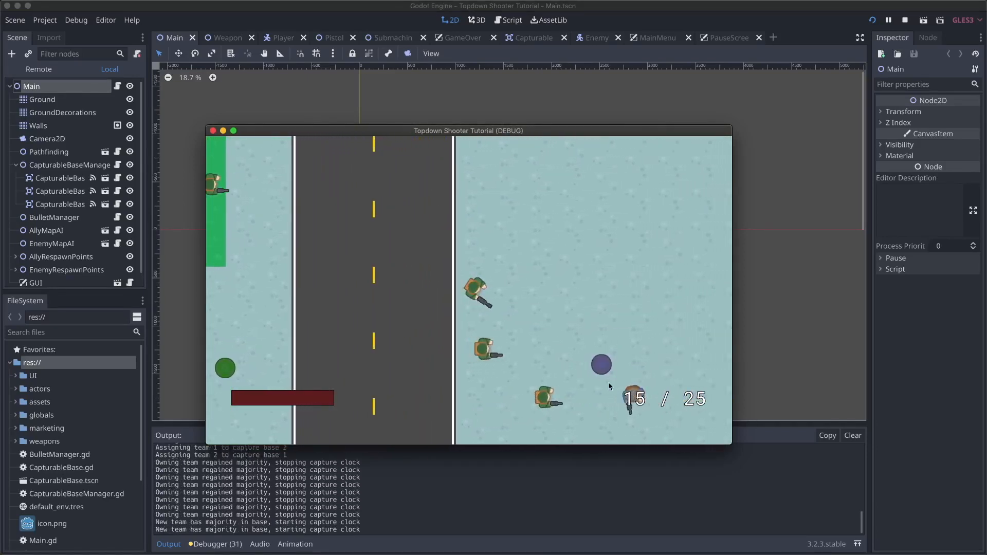
key("d")
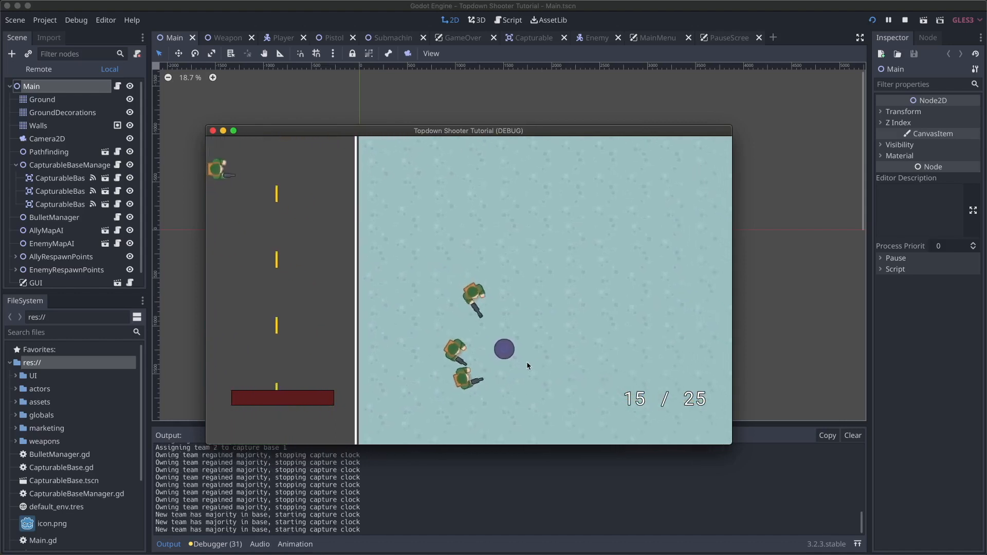
key("w")
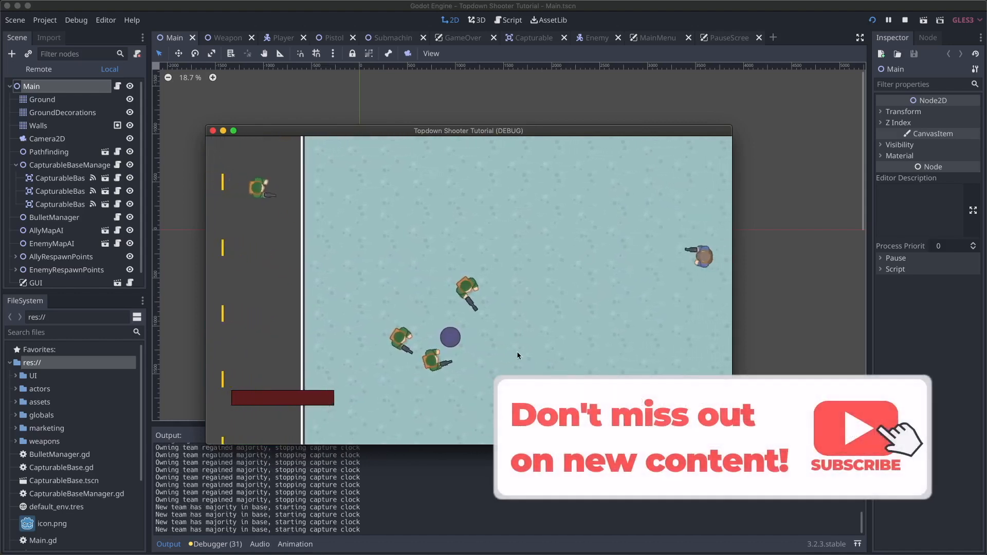
key("d")
key("d")
key("s")
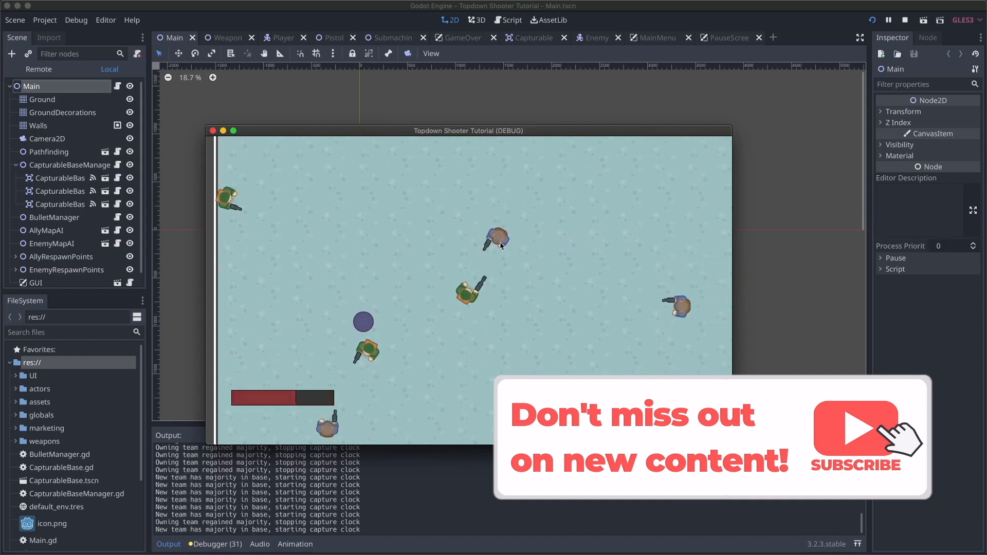
key("F8")
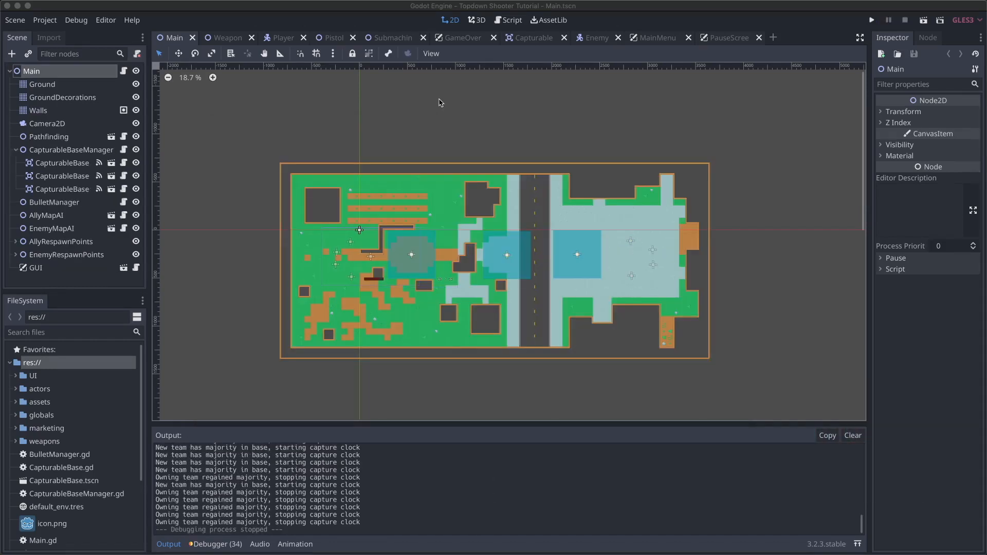
- Open the Player scene's script and switch to the Actor.gd script
left_click(282, 45)
left_click(282, 44)
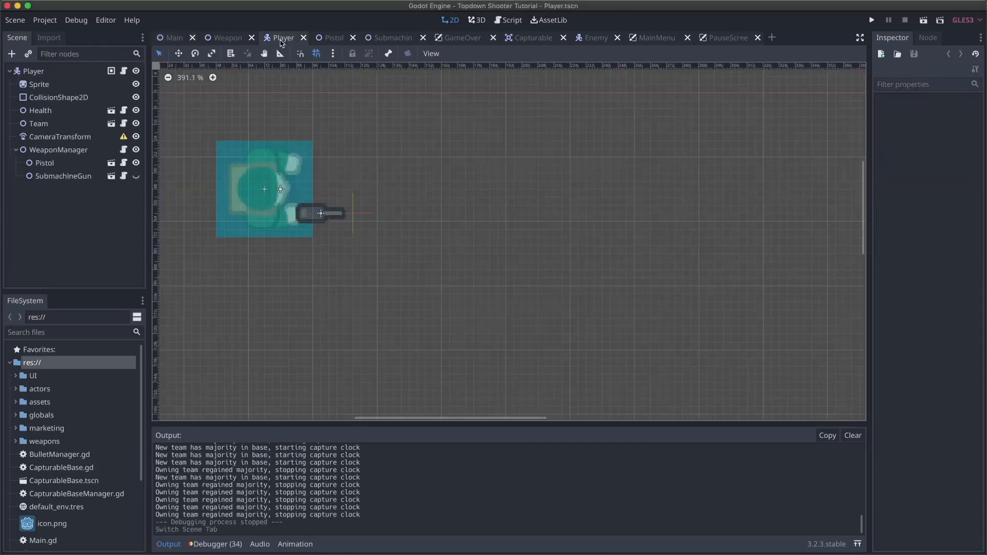
left_click(124, 70)
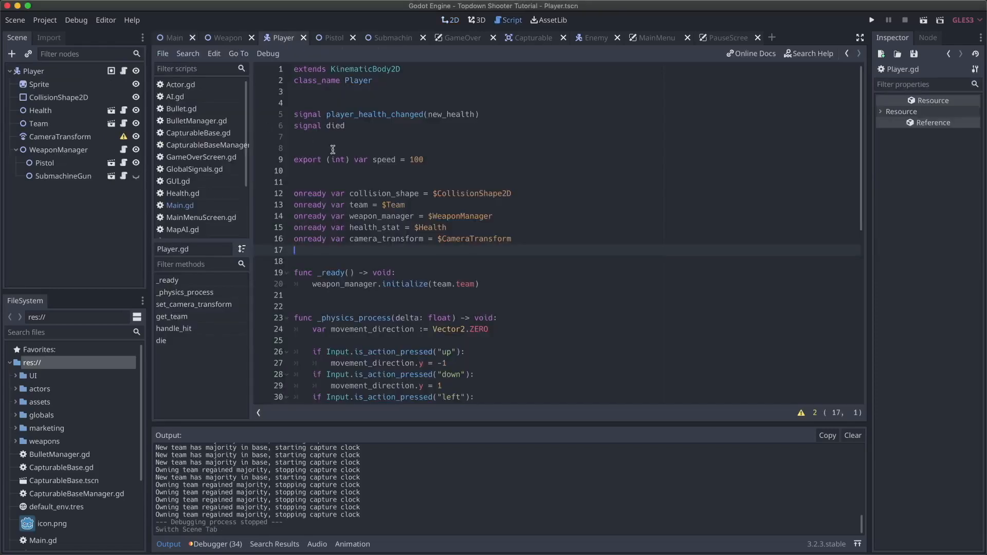
left_click(200, 85)
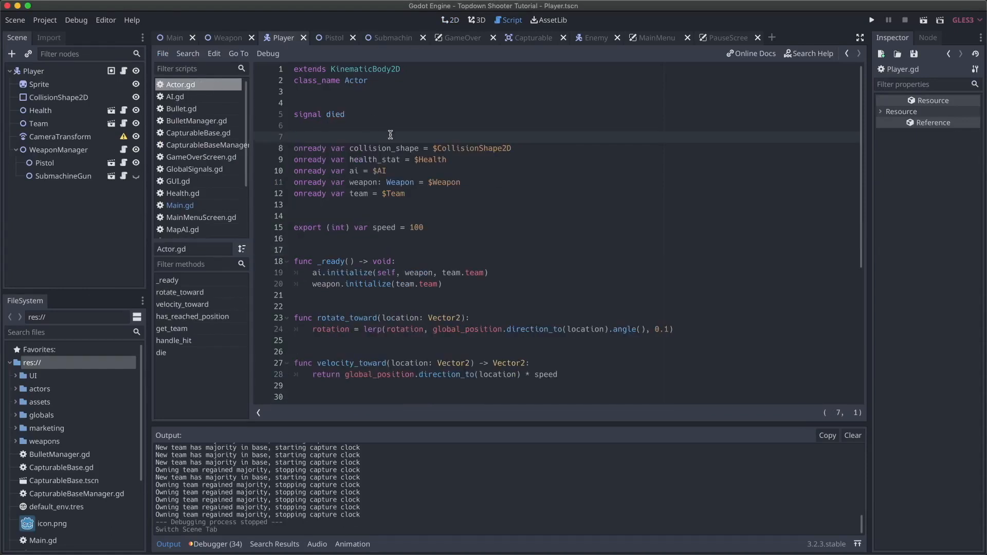
- Replace lerp with lerp_angle in the rotate_toward function of Actor.gd and run the project
scroll(390, 134, "down", 2)
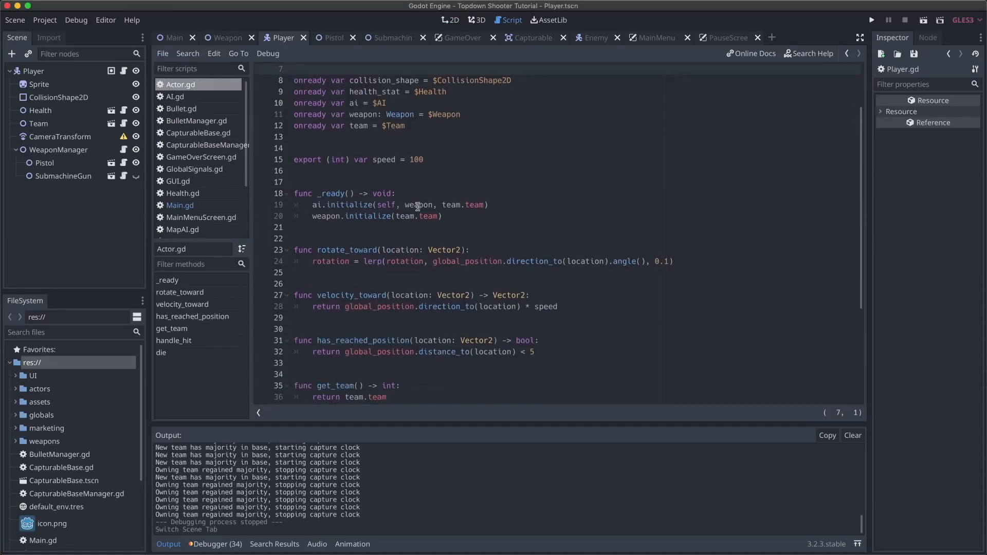
scroll(430, 246, "down", 1)
double_click(373, 222)
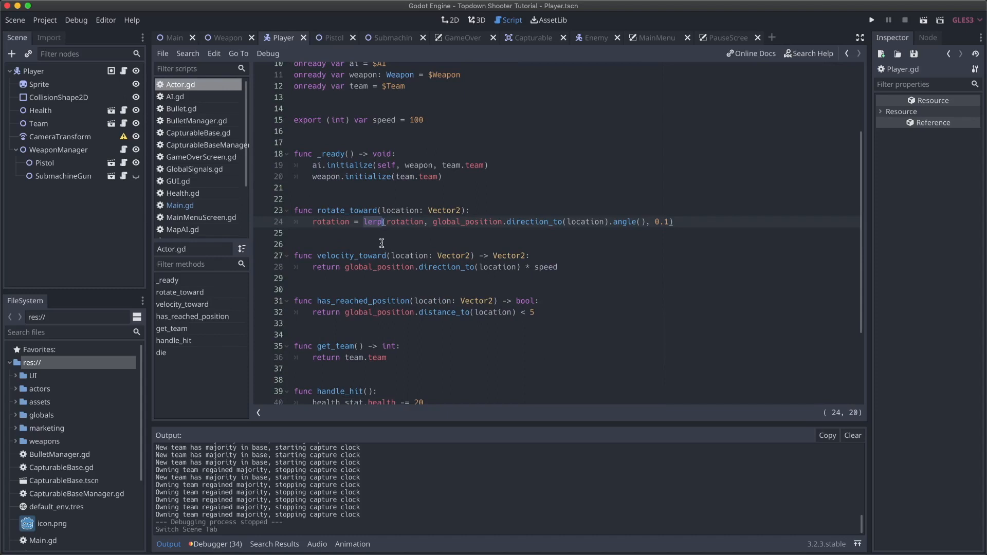
scroll(382, 243, "down", 1)
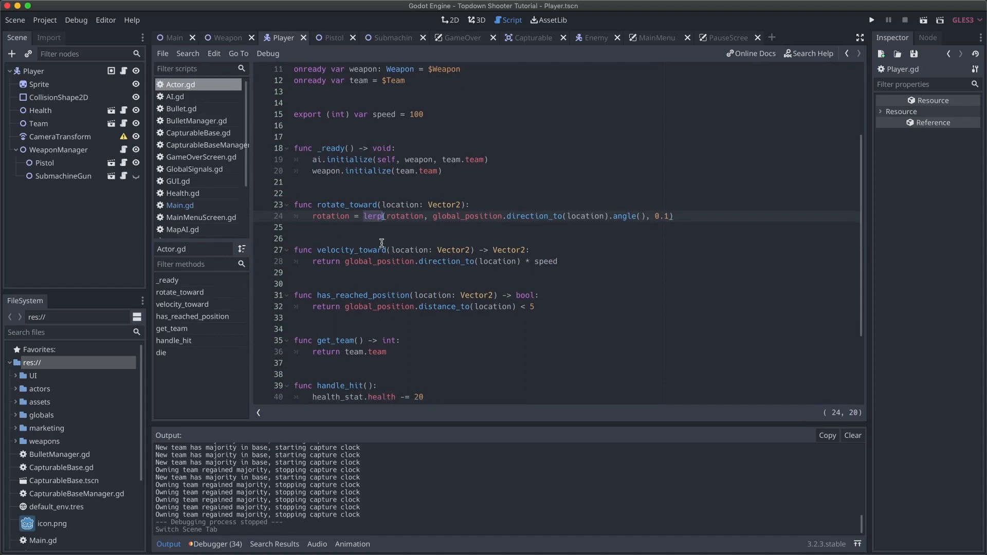
double_click(407, 216)
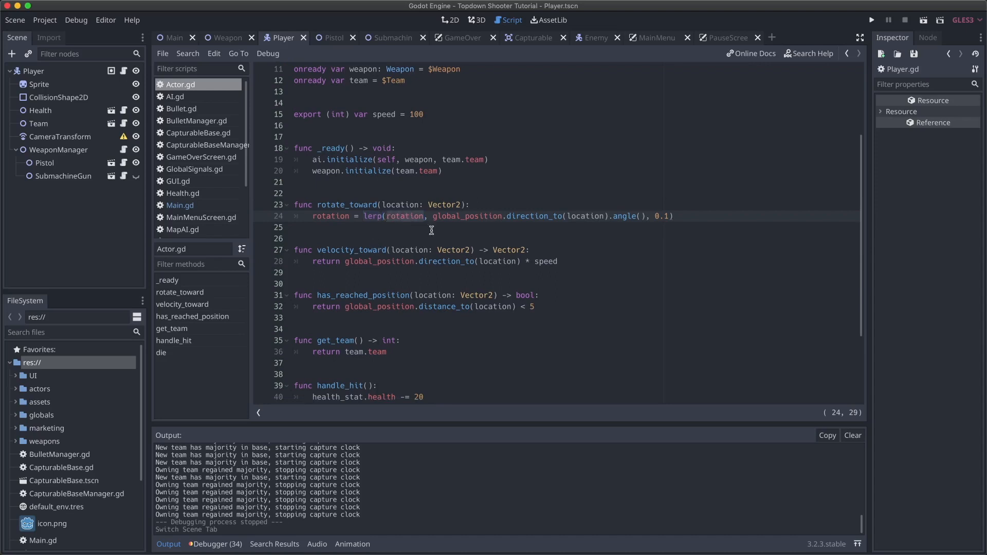
double_click(624, 216)
left_click(382, 218)
type("_")
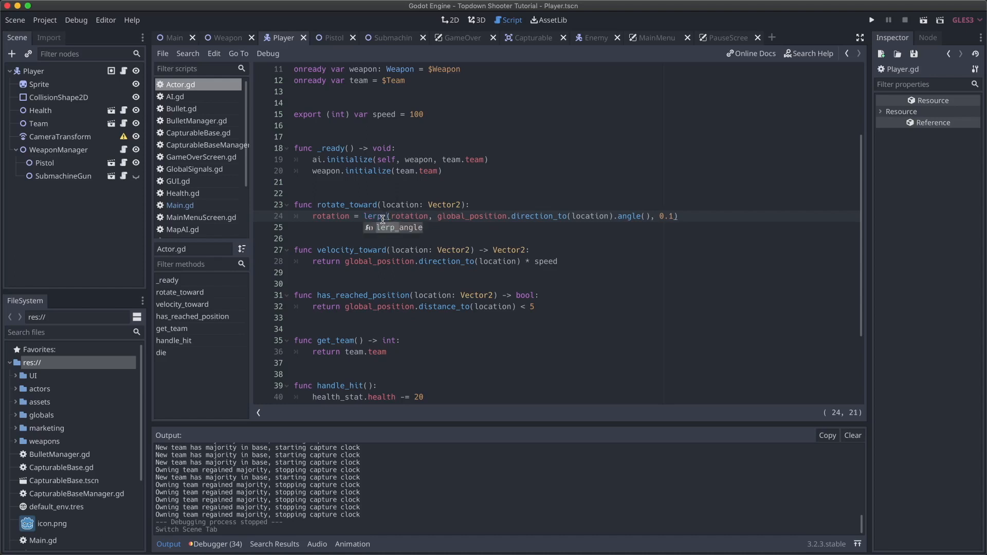
key("Return")
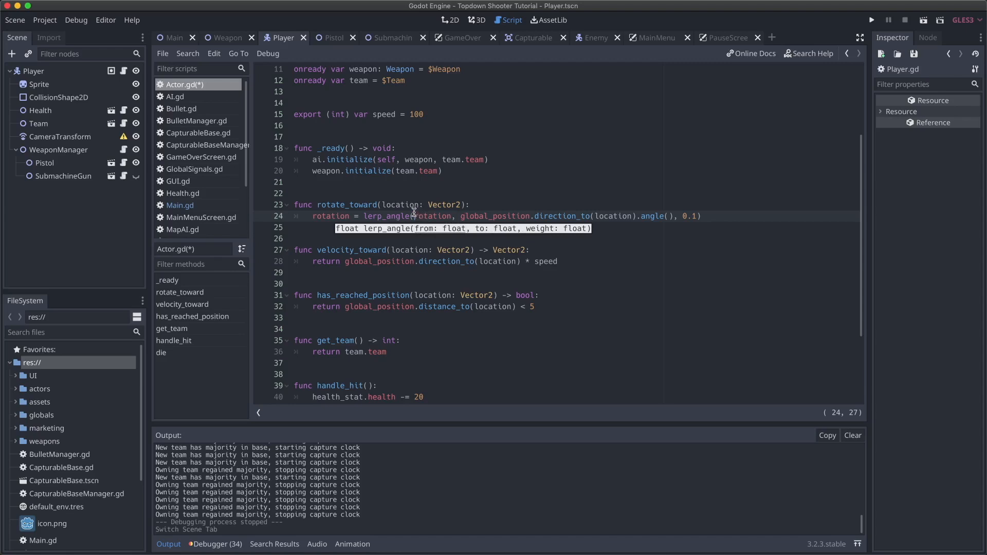
key("F5")
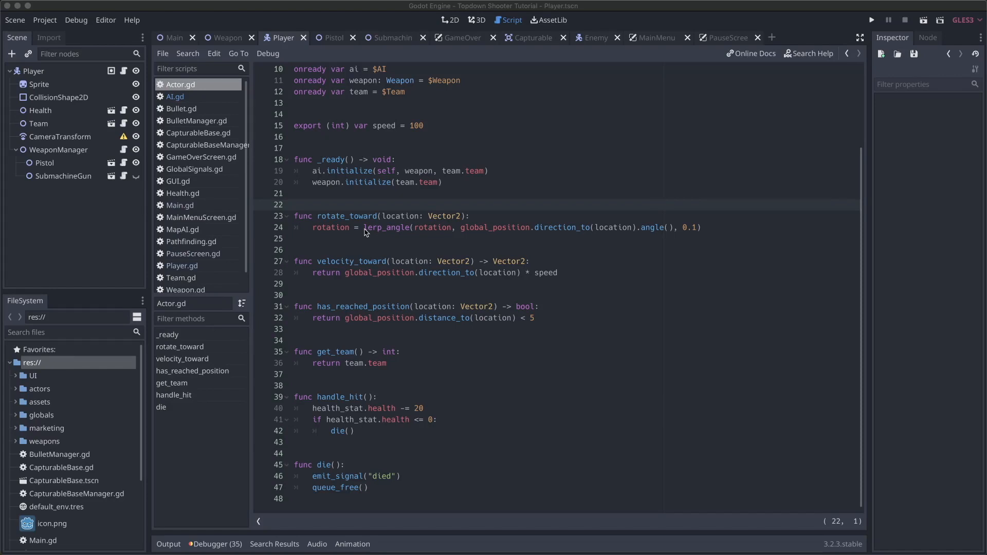
- Open AI.gd and examine how the State.ENGAGE branch calculates angle_to_target from the actor's and target's positions
left_click(386, 228)
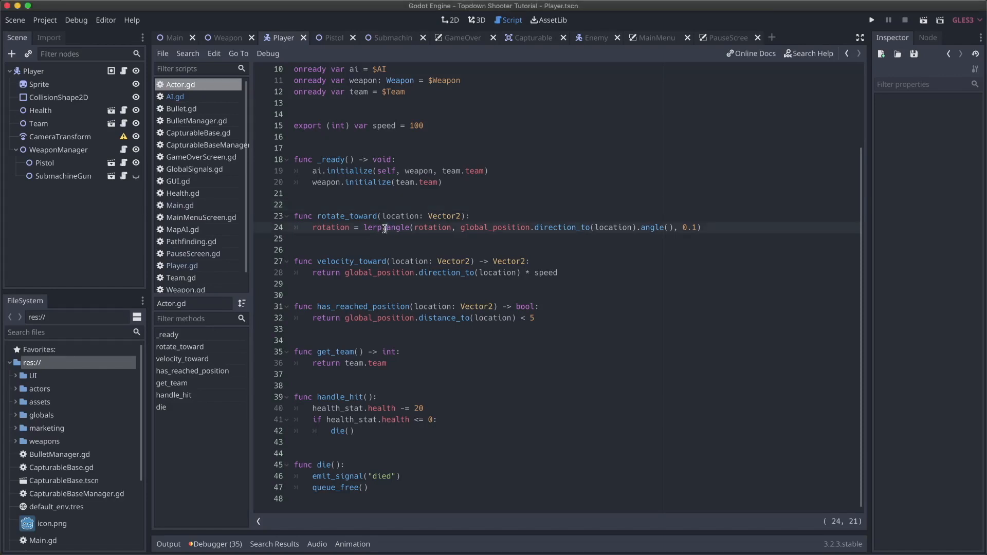
left_click(200, 99)
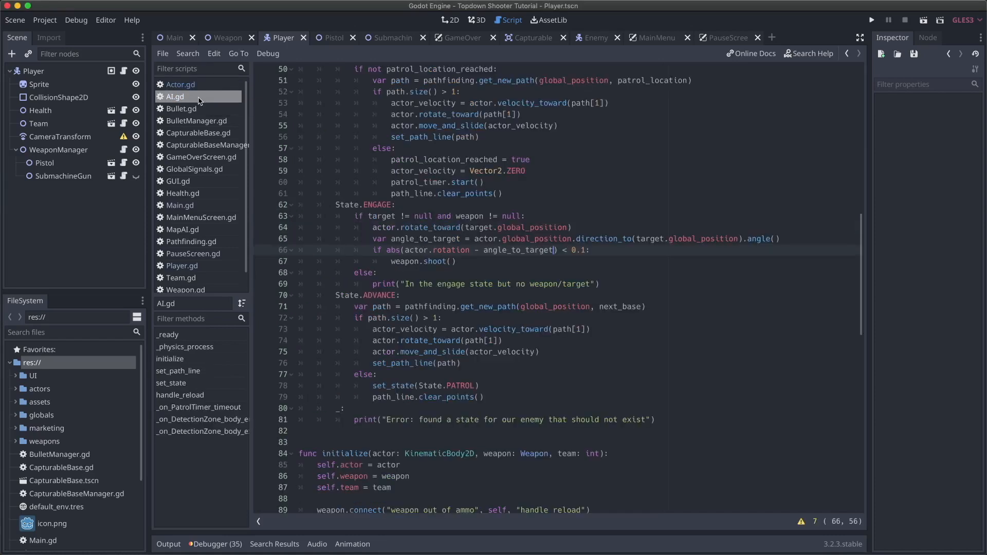
left_click(514, 229)
scroll(514, 233, "up", 1)
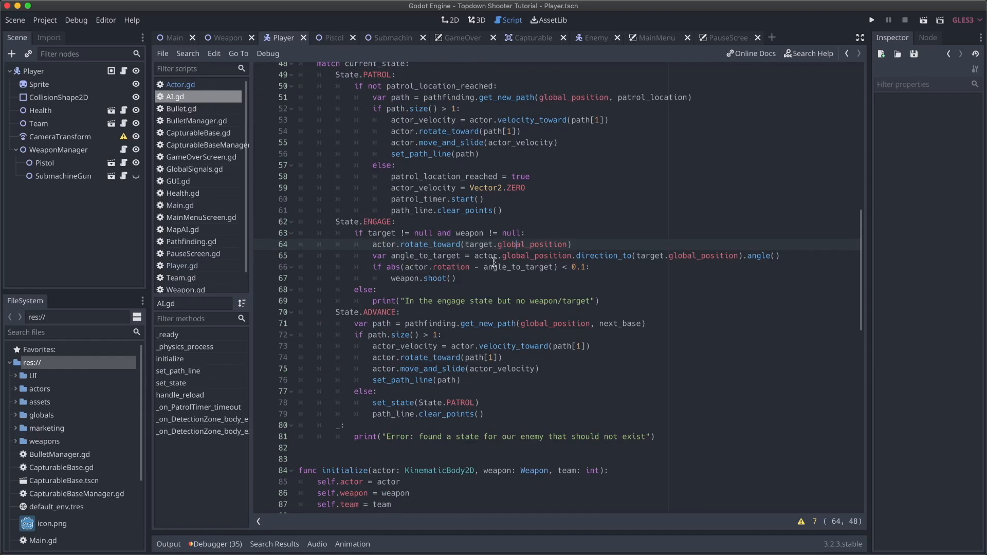
left_click_drag(474, 255, 623, 255)
left_click(639, 255)
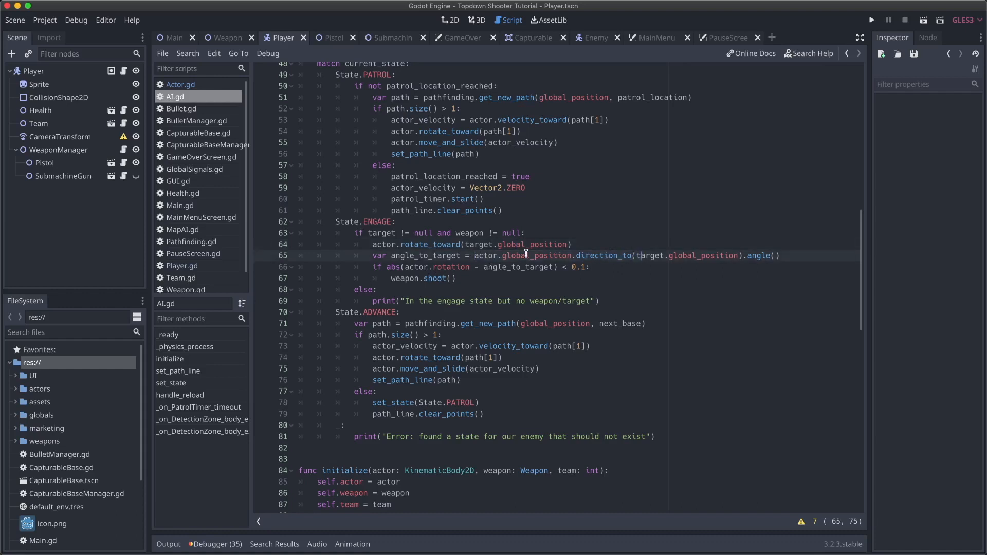
double_click(488, 255)
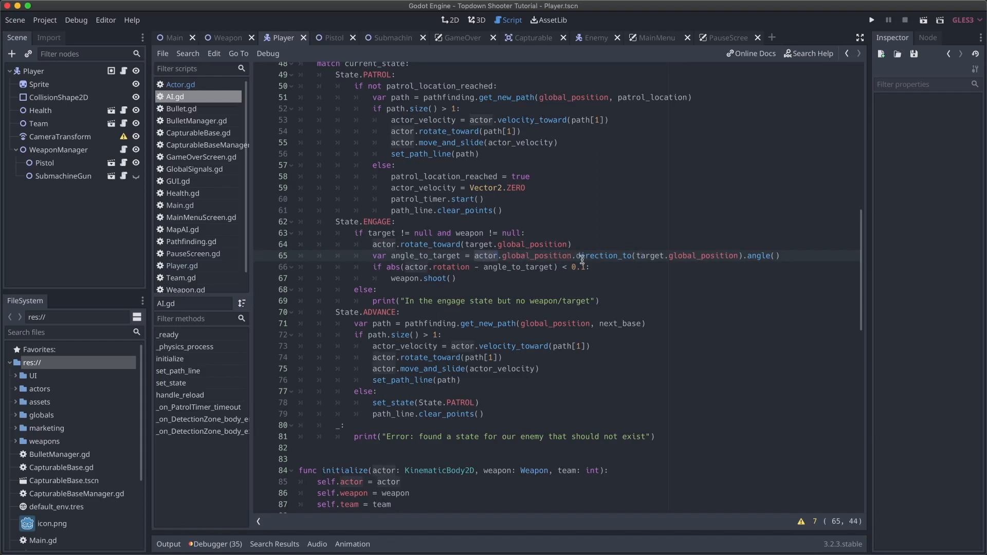
double_click(698, 257)
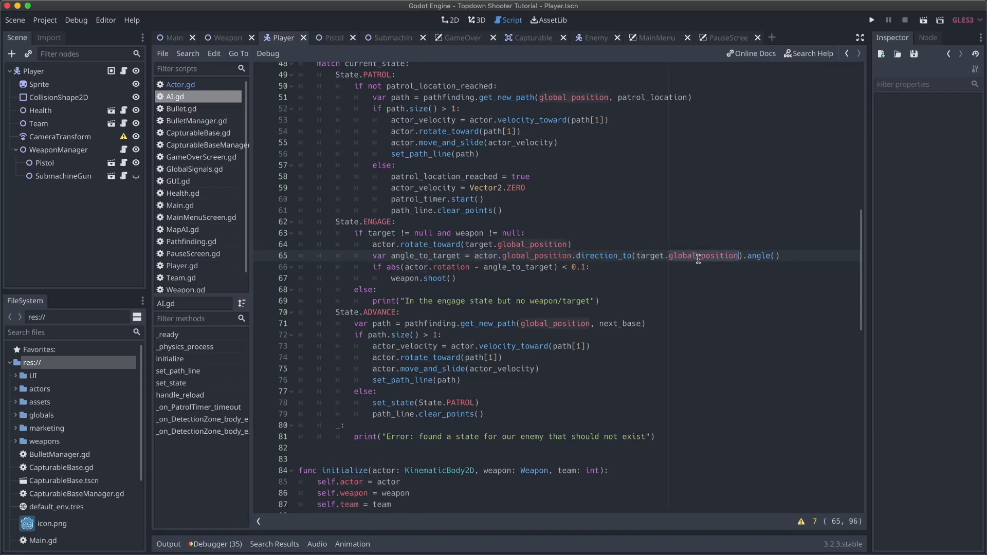
double_click(758, 256)
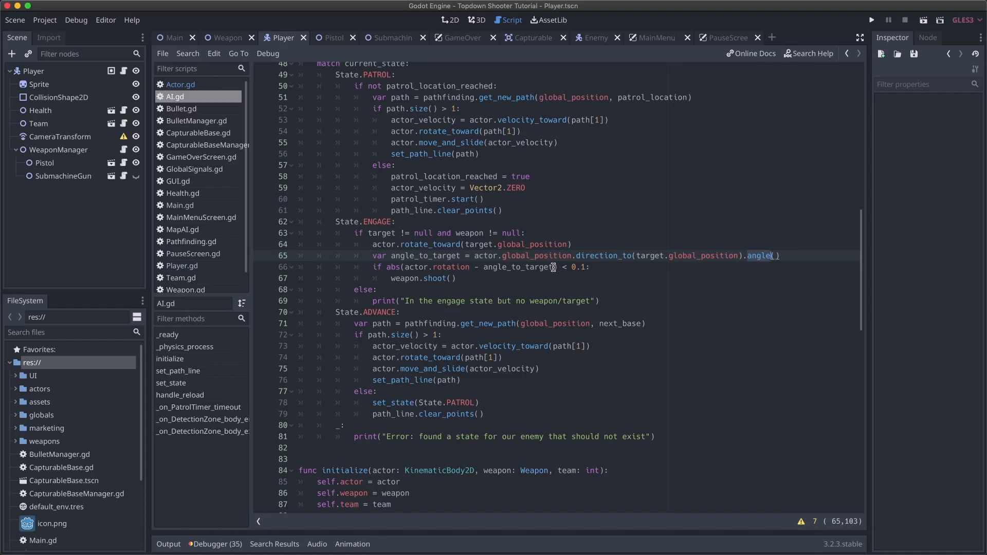
- Replace the abs() argument in the engage state's shooting condition with actor.global_position.angle_to(target.global_position)
left_click_drag(553, 267, 406, 268)
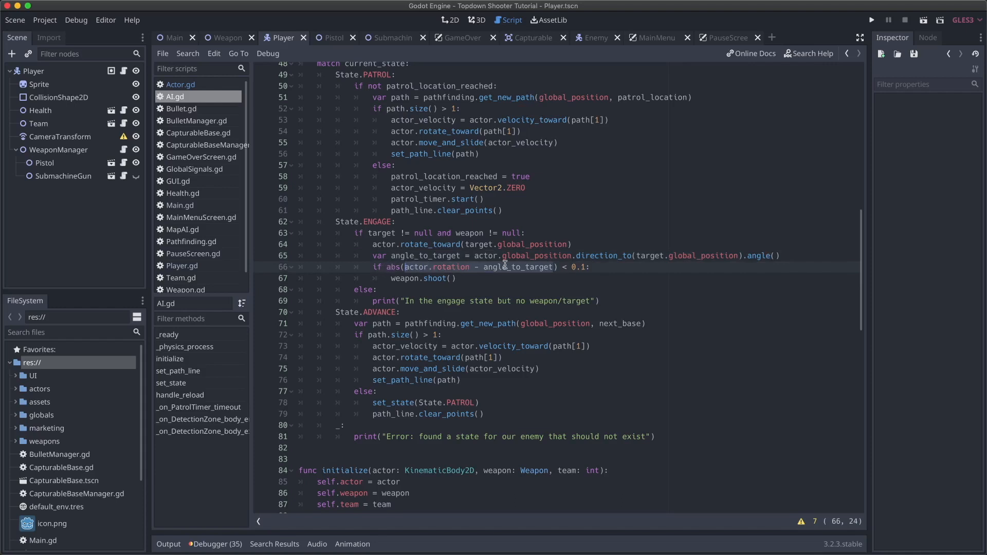
key("BackSpace")
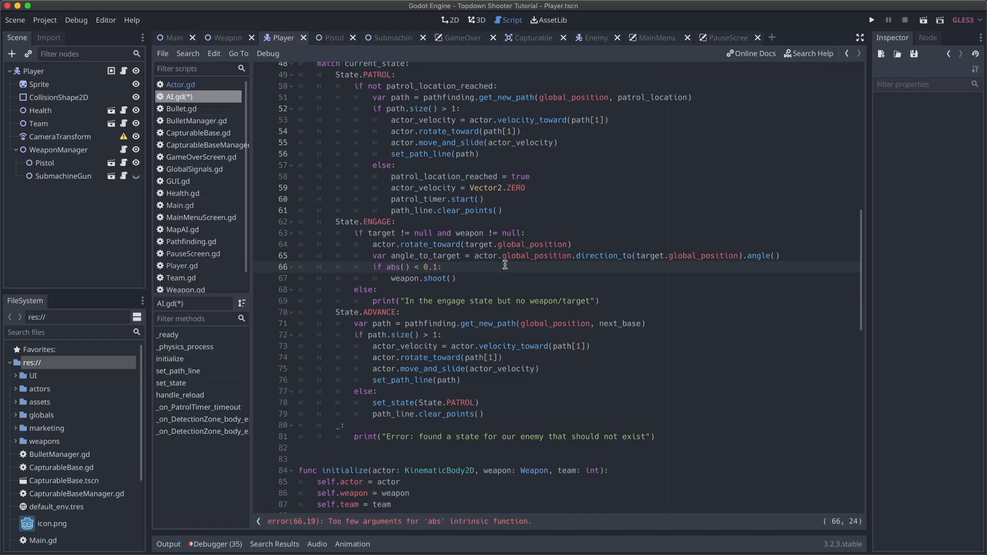
type("actor.globla")
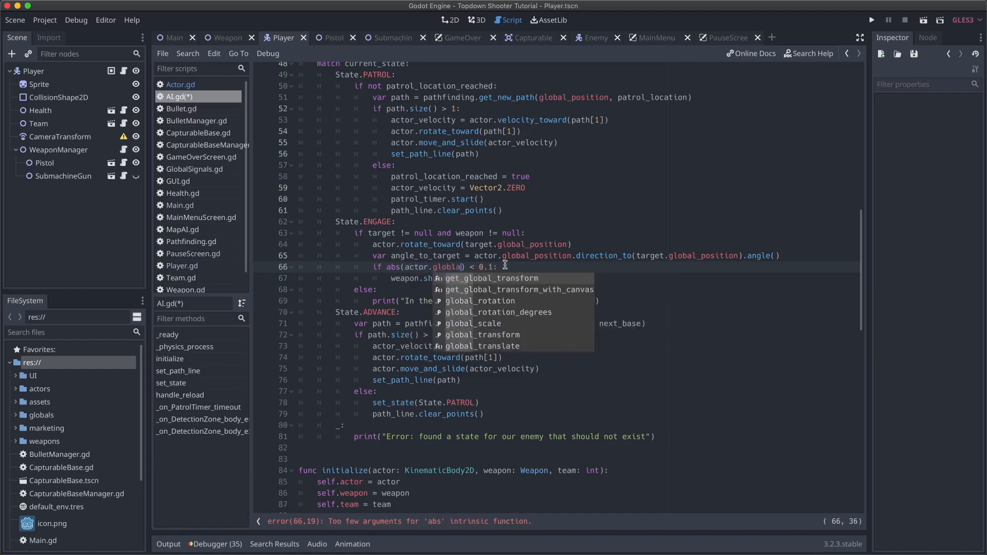
key("BackSpace")
type("al_position")
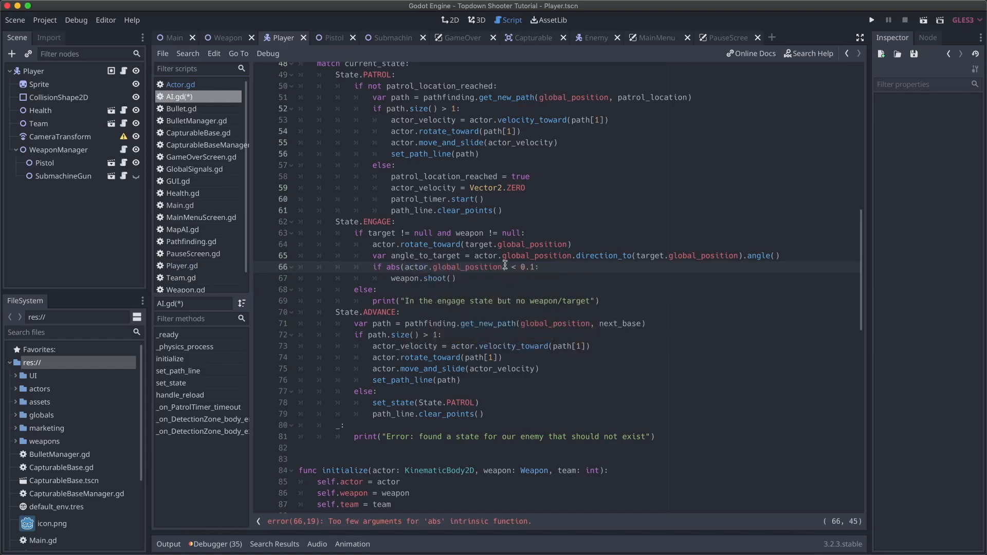
type(".an")
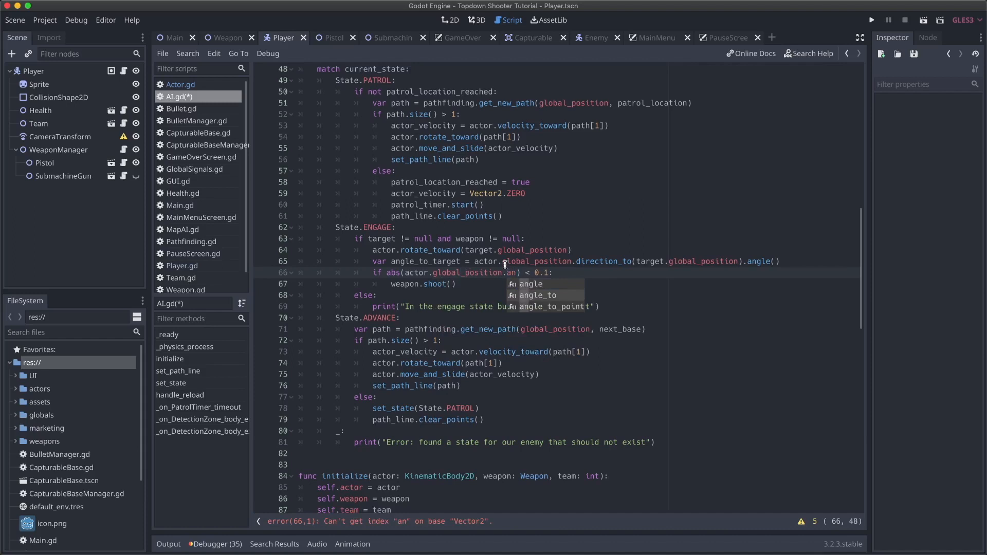
key("Down")
key("Return")
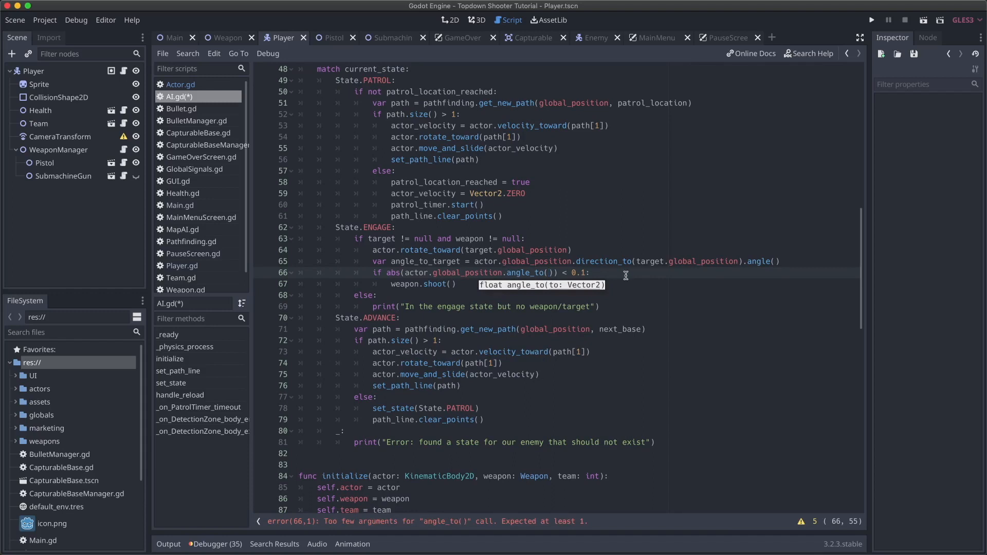
type("target.global_position")
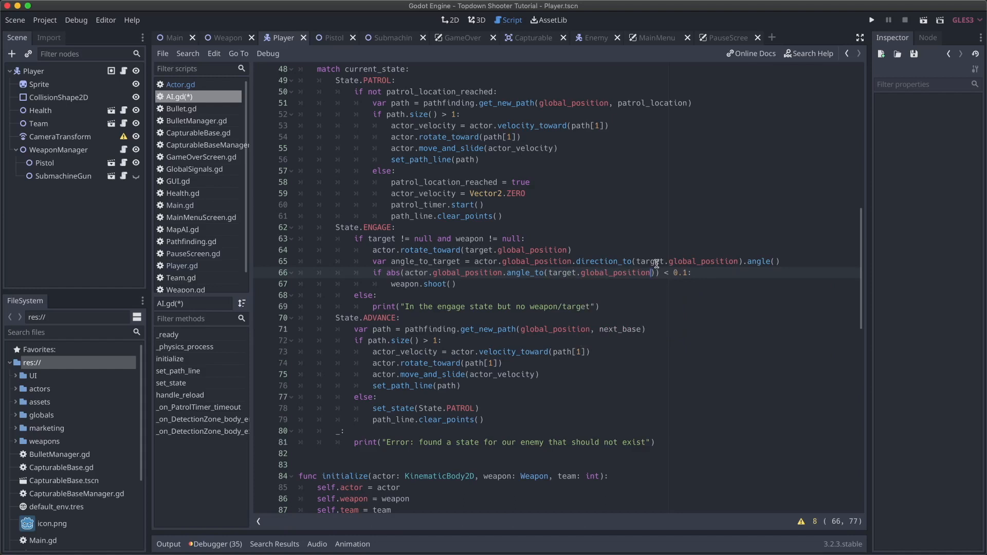
- Delete the angle_to_target variable line from the State.ENGAGE branch of AI.gd and save the script
left_click(577, 263)
left_click_drag(577, 262, 779, 260)
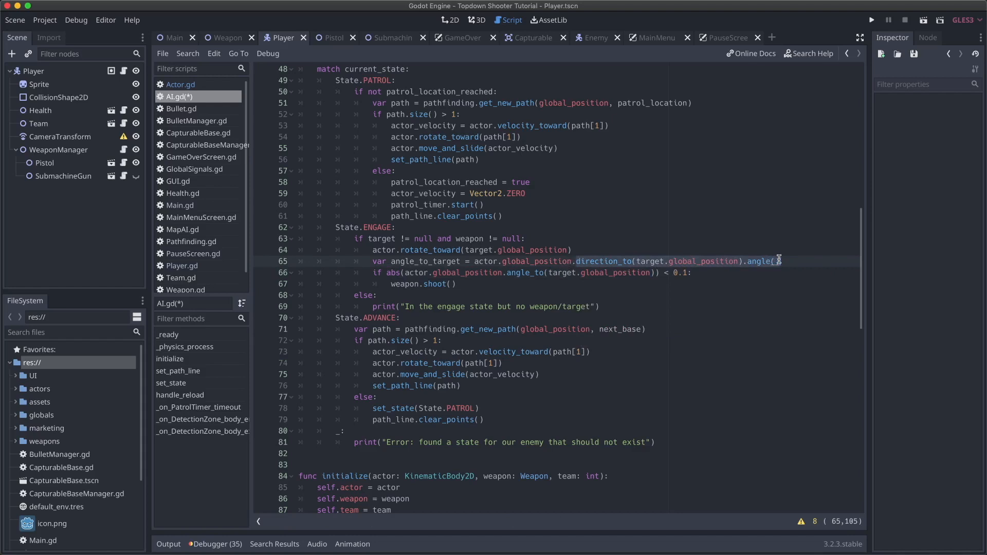
left_click(539, 272)
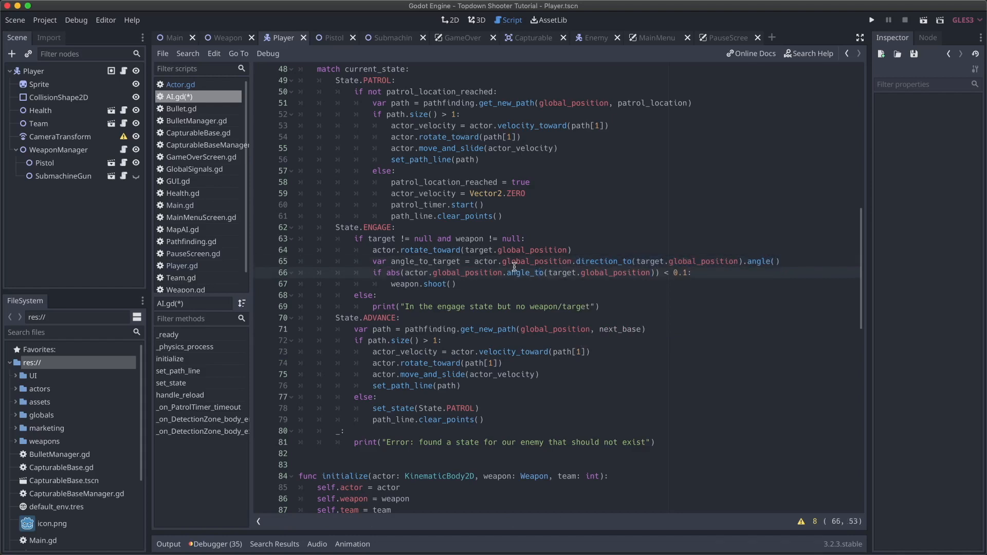
left_click_drag(474, 261, 571, 259)
left_click(797, 261)
key("ctrl+shift+k")
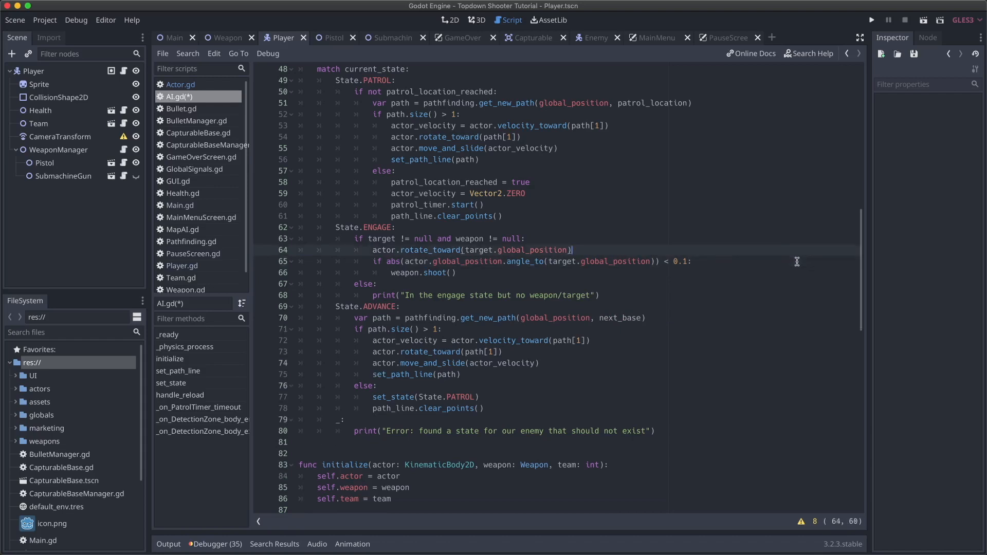
key("ctrl+s")
left_click(570, 259)
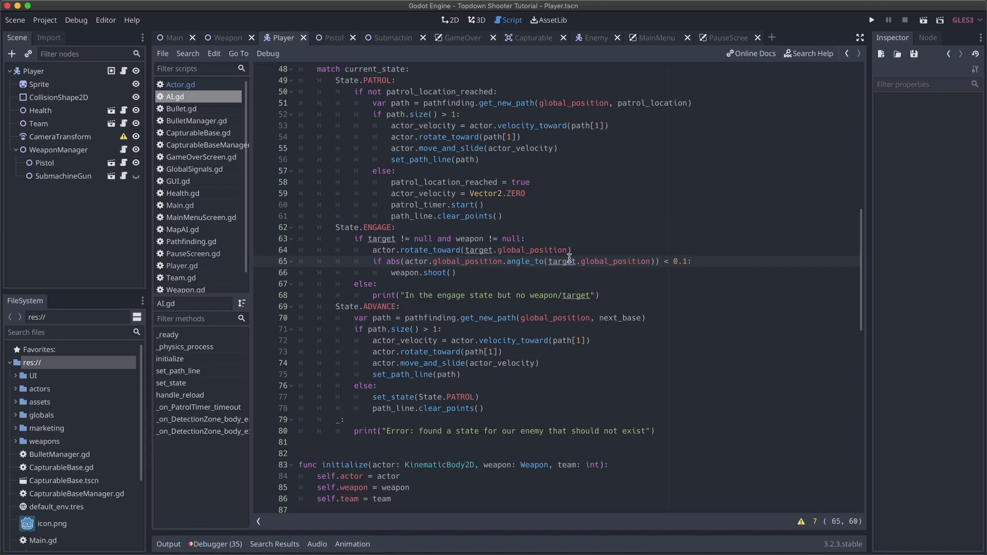
- Run the project, start a game and walk the player past the enemy group to watch how the actors rotate and aim
key("F5")
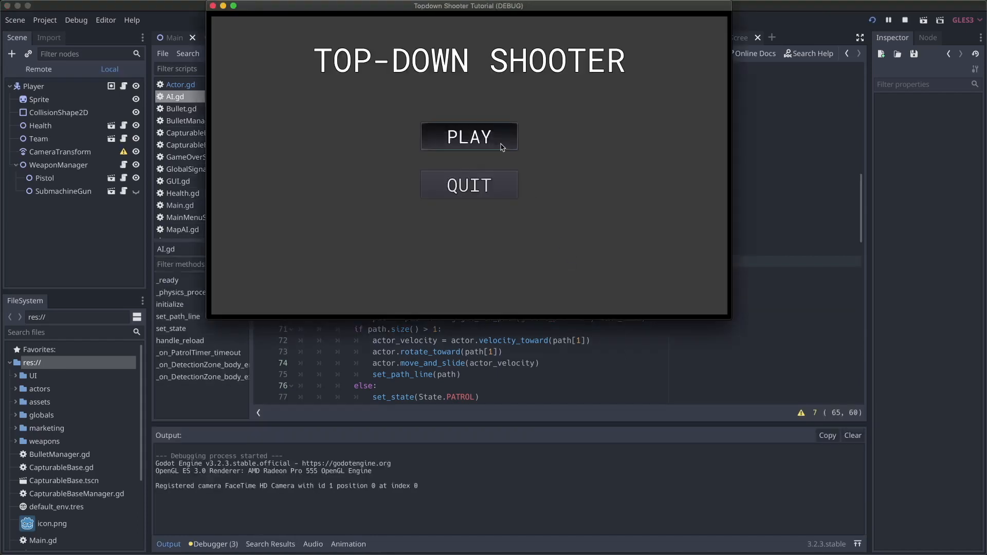
left_click(501, 146)
key("s")
key("a")
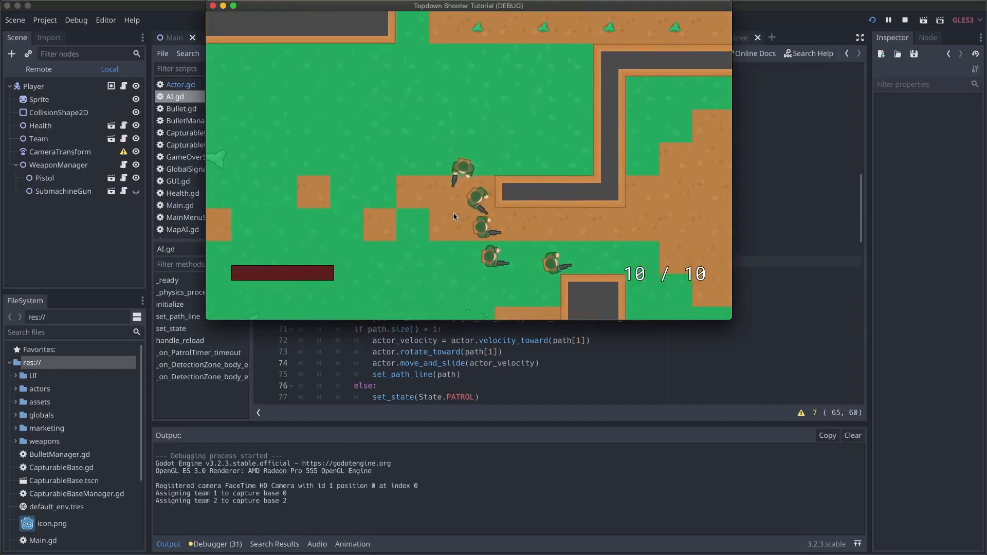
key("s")
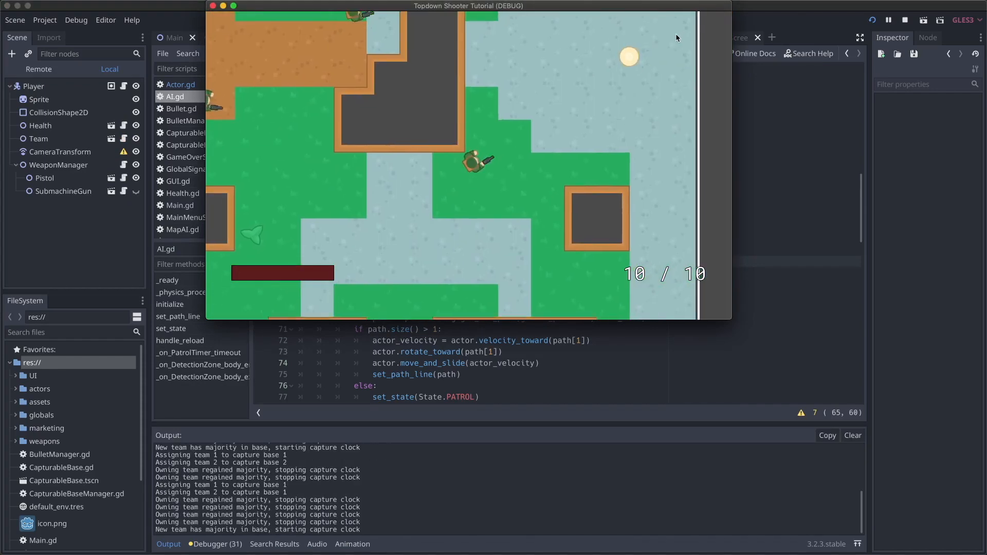
key("w")
key("d")
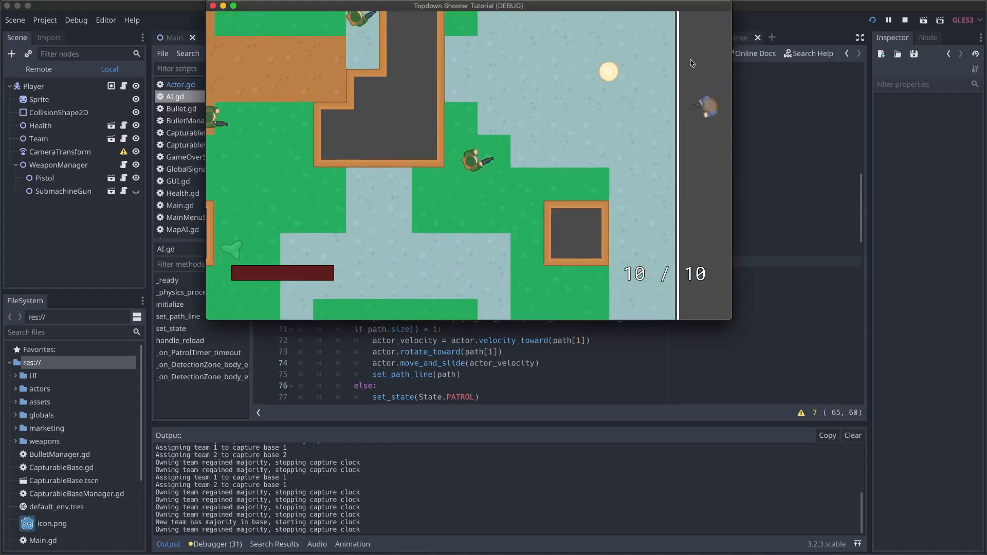
key("w")
key("d")
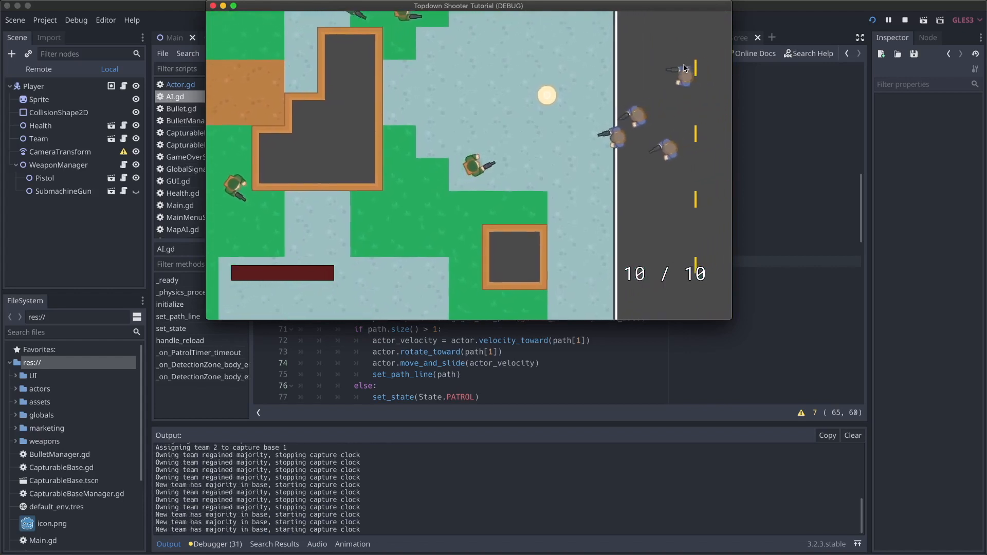
key("d")
key("d")
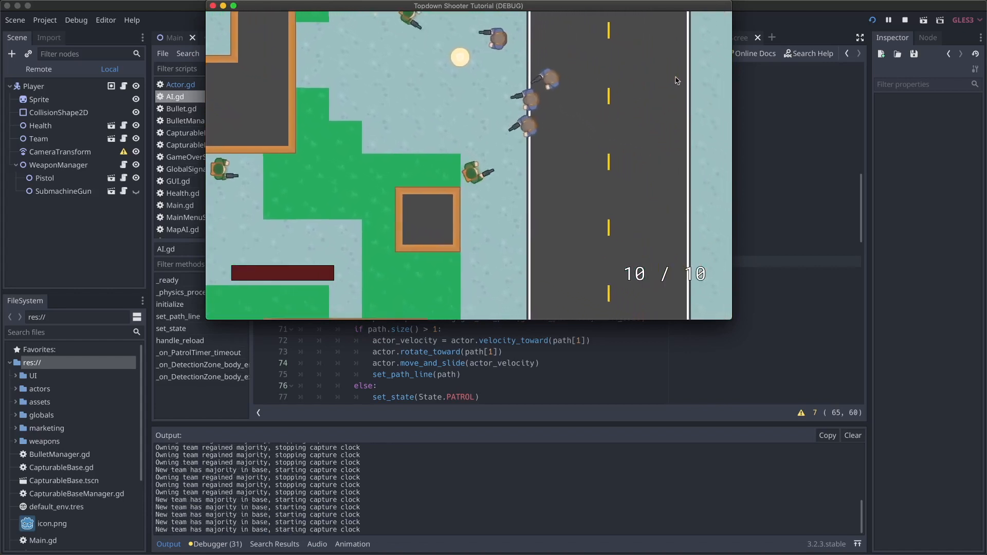
key("d")
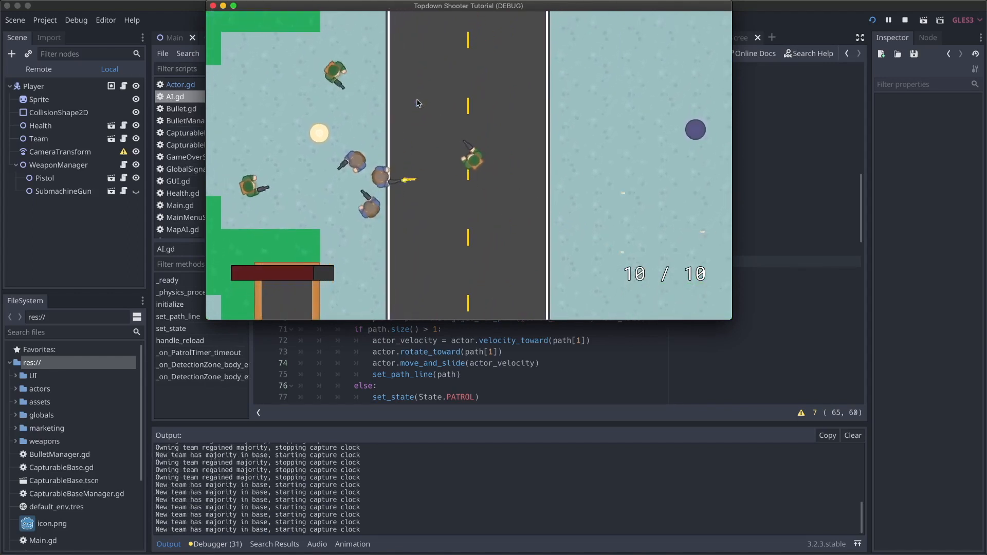
- Circle back toward the enemies near the base and fire at them to test their aiming and shooting
key("w")
key("a")
key("w")
key("a")
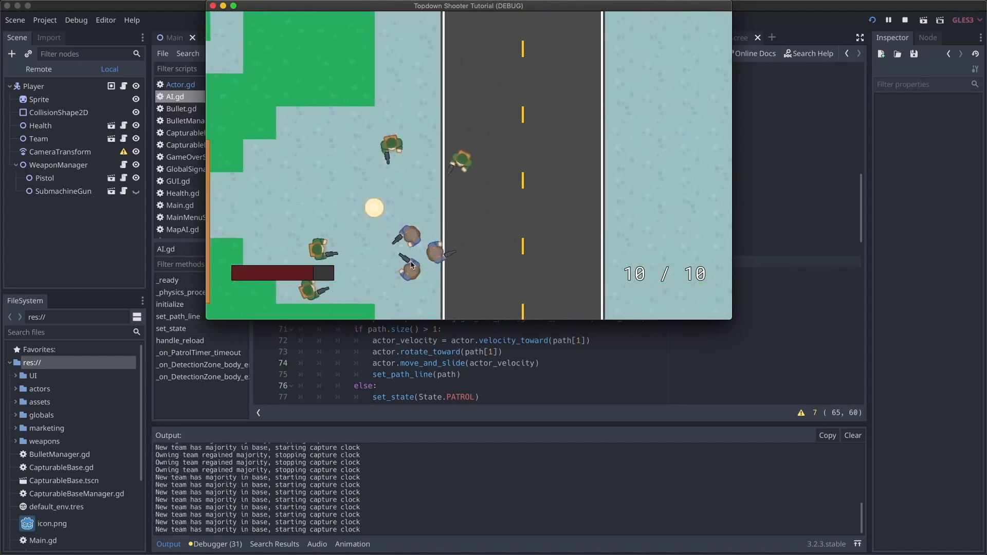
left_click(414, 255)
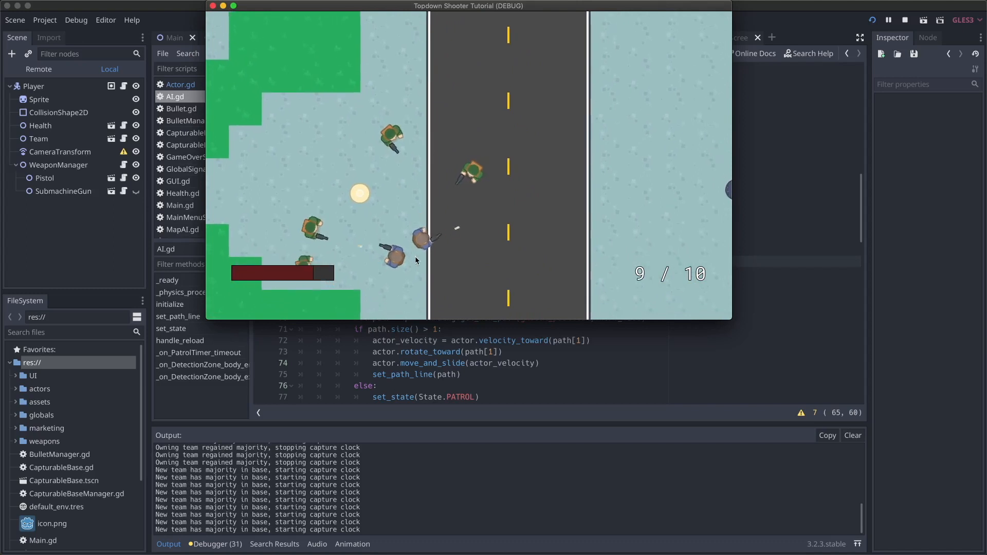
left_click(415, 252)
key("s")
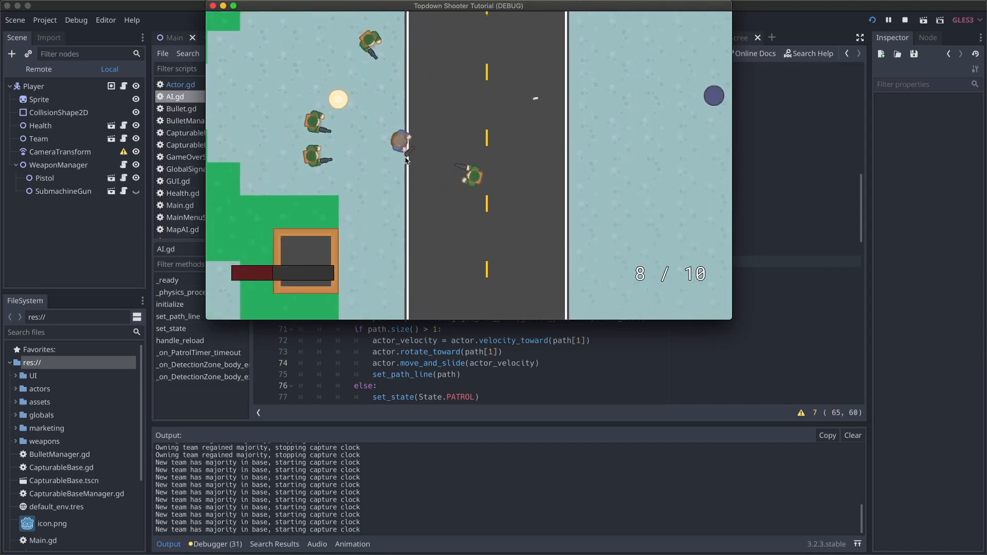
left_click(445, 163)
key("s")
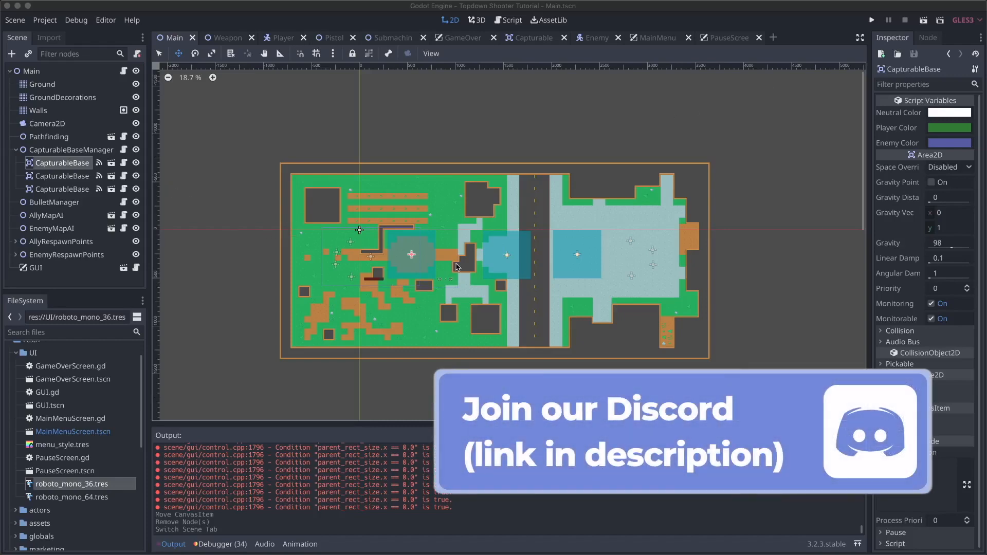
- Open the CapturableBase scene from the first CapturableBase instance in the Main scene
scroll(463, 254, "up", 10)
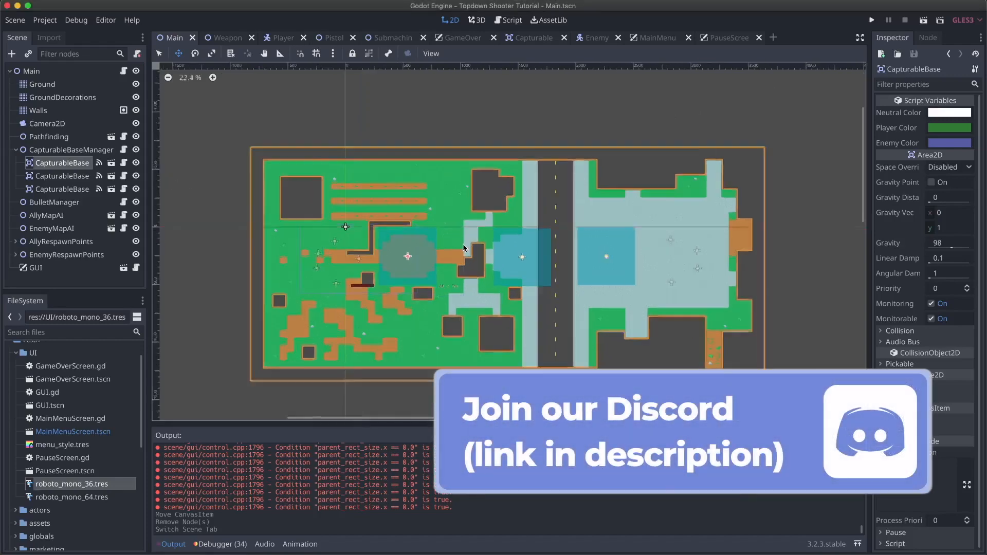
scroll(463, 248, "left", 5)
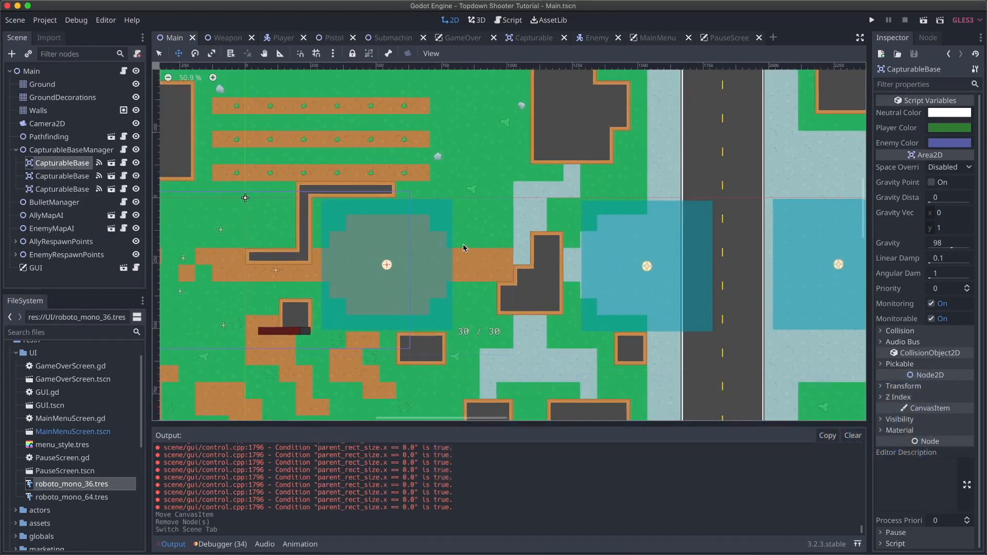
scroll(411, 266, "up", 10)
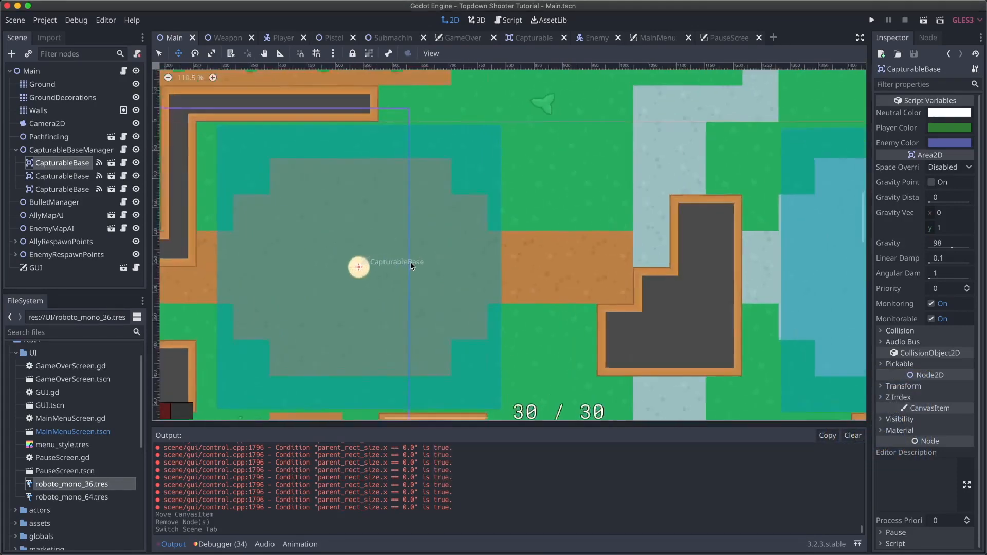
scroll(411, 266, "left", 3)
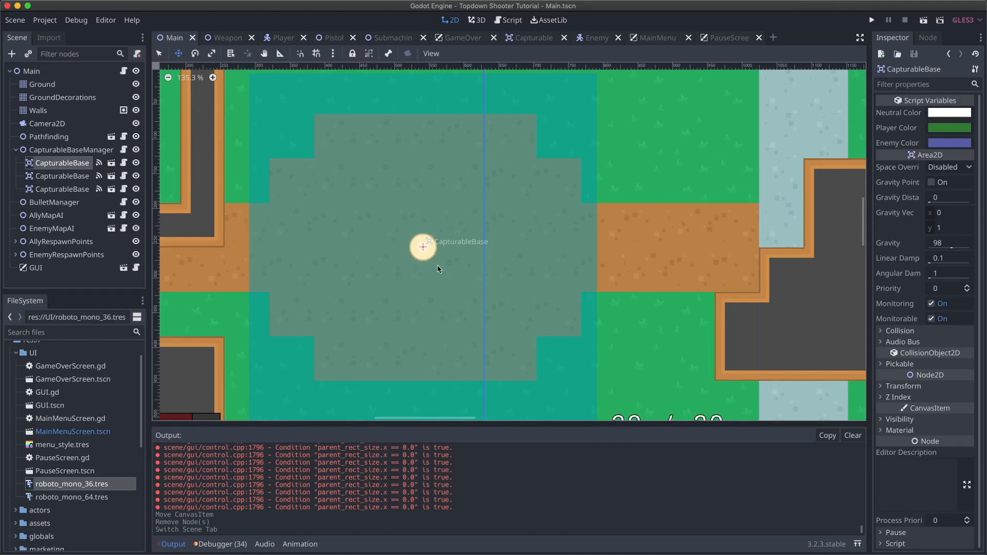
left_click(111, 164)
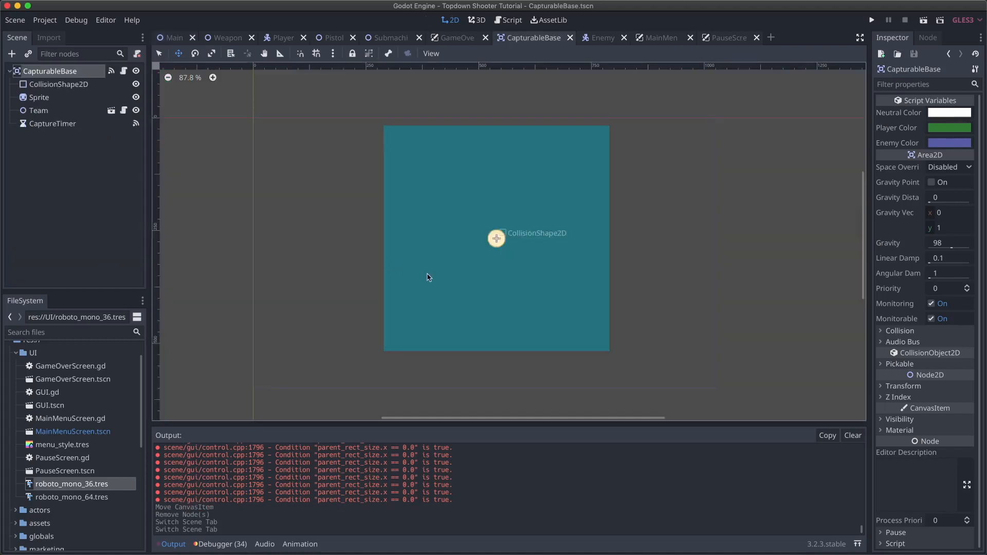
scroll(426, 277, "right", 3)
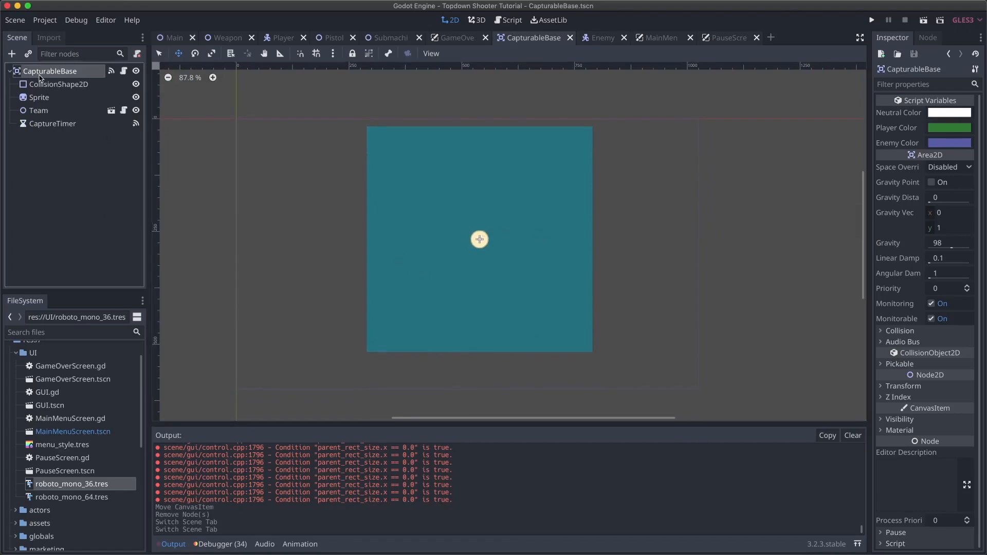
- Add a Label node to the CapturableBase scene and assign roboto_mono_36.tres as its custom font
left_click(12, 54)
key("Return")
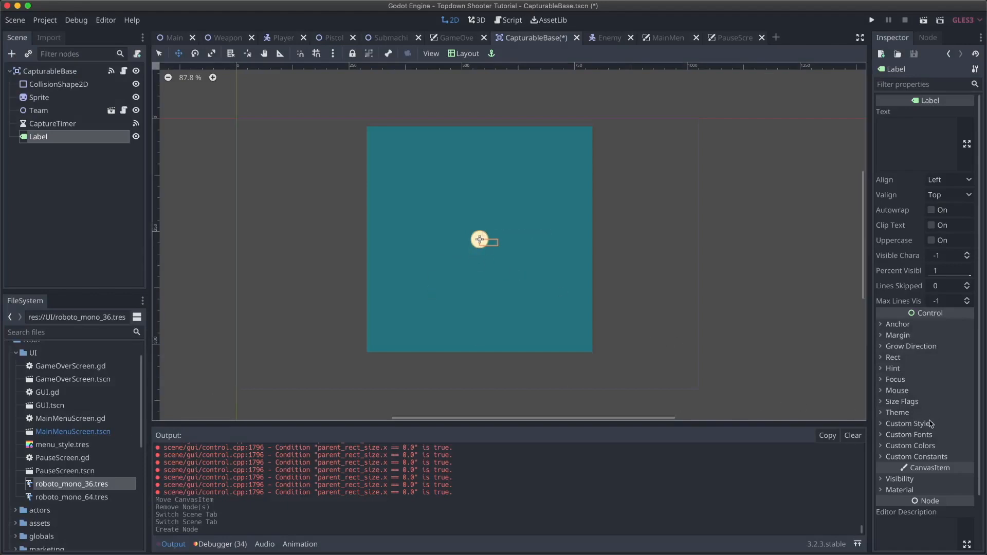
left_click(930, 437)
left_click_drag(70, 485, 943, 447)
- Duplicate the Label node and rename the two labels PlayerLabel and EnemyLabel
left_click(49, 137)
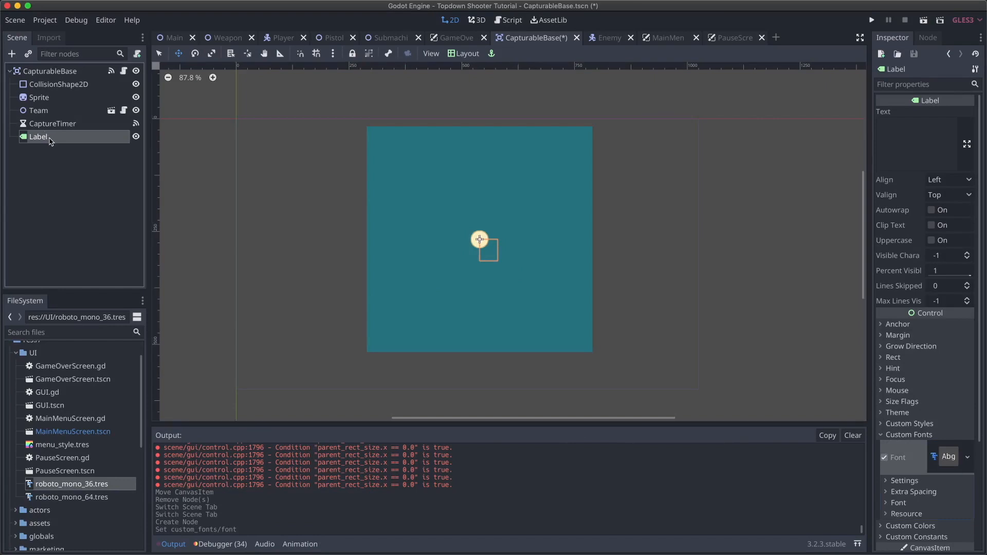
key("ctrl+d")
double_click(49, 138)
type("P")
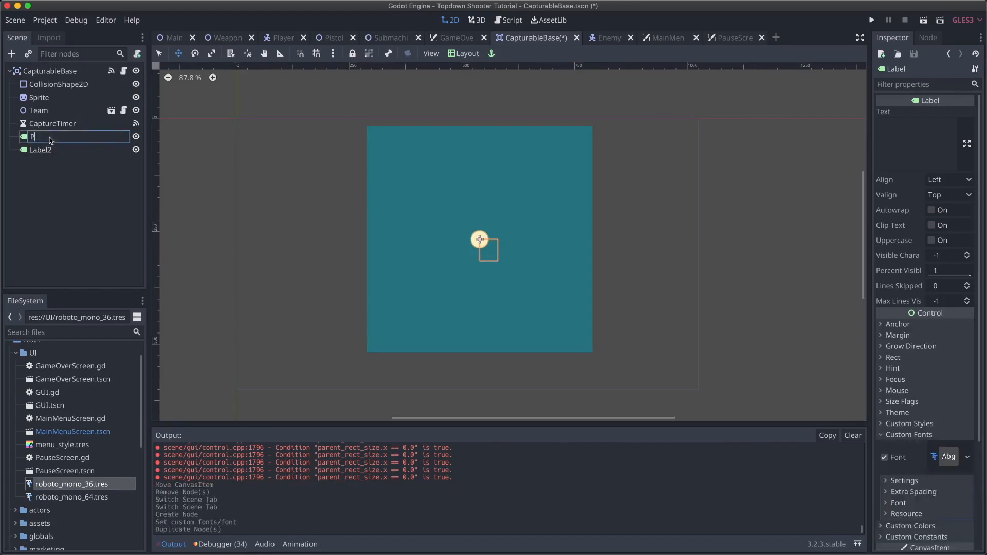
type("layerLabel")
key("Return")
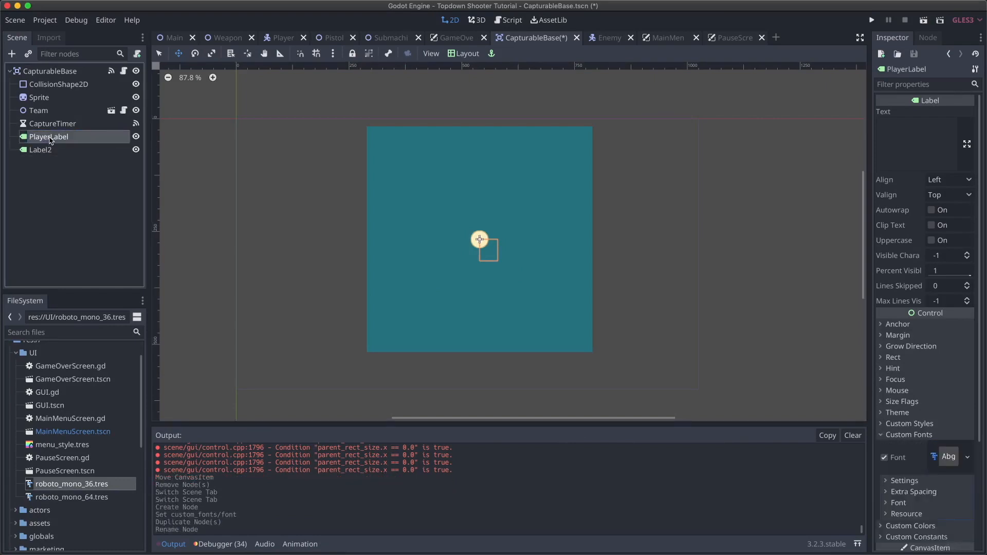
double_click(41, 150)
type("Enemy")
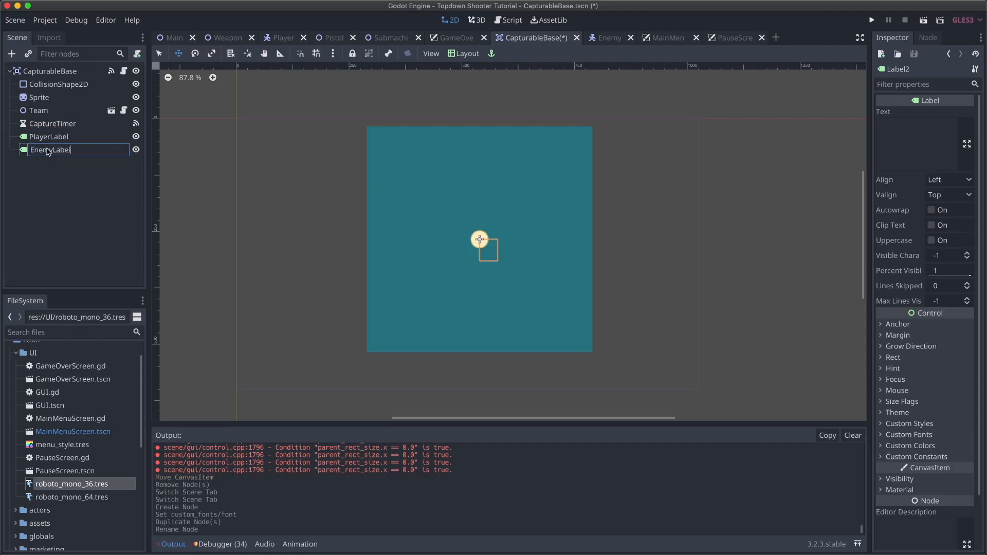
key("Return")
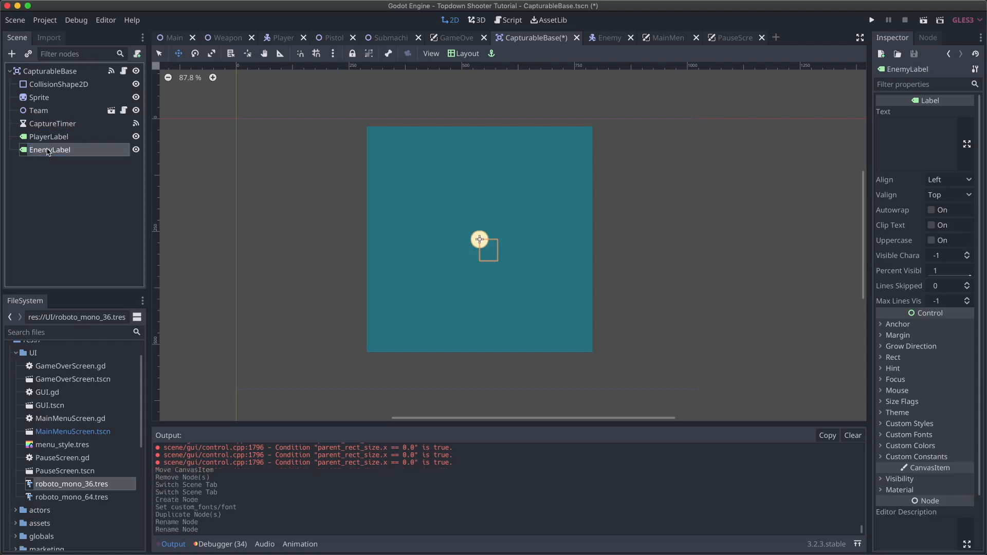
- Set the text of PlayerLabel to 1 and the text of EnemyLabel to 3
left_click(54, 136)
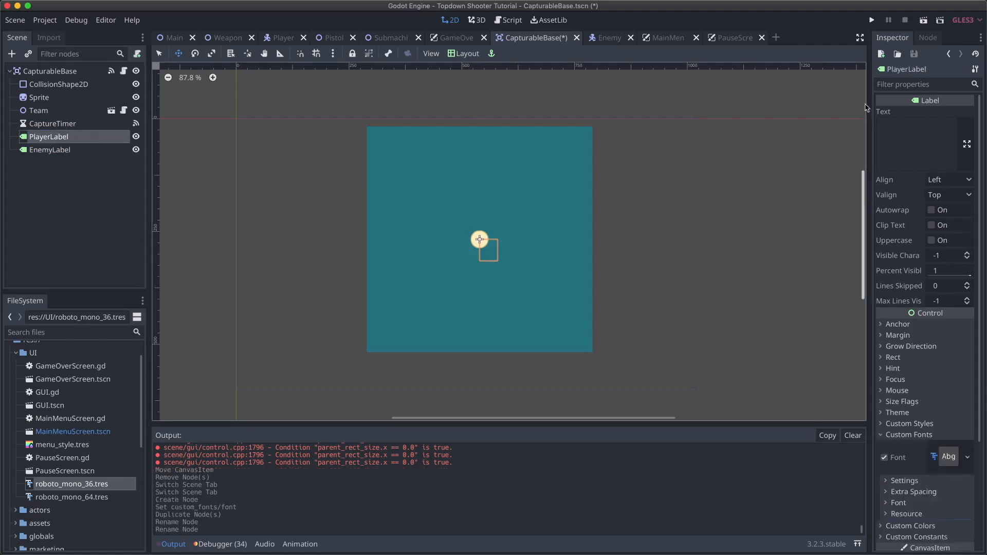
left_click(900, 127)
type("1")
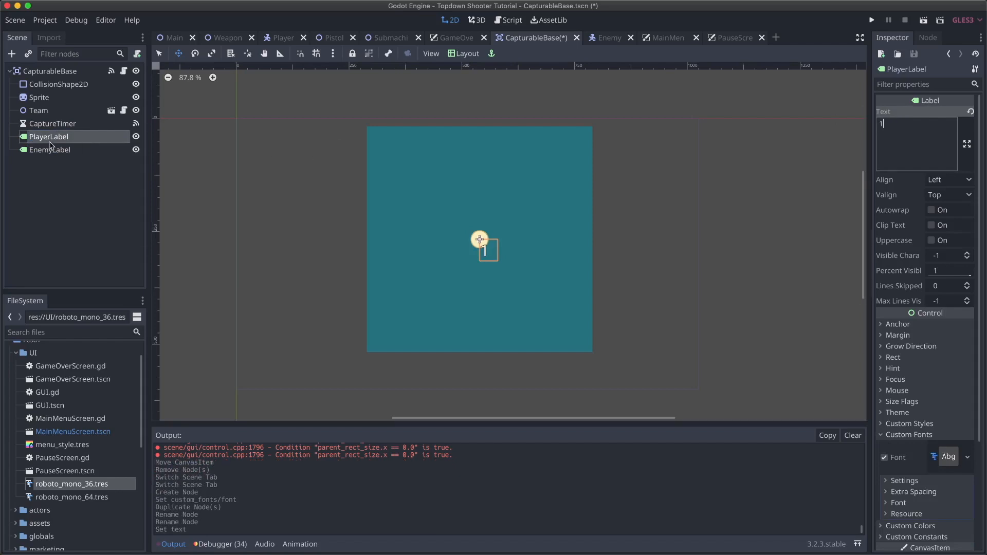
left_click(50, 150)
left_click(904, 134)
type("3")
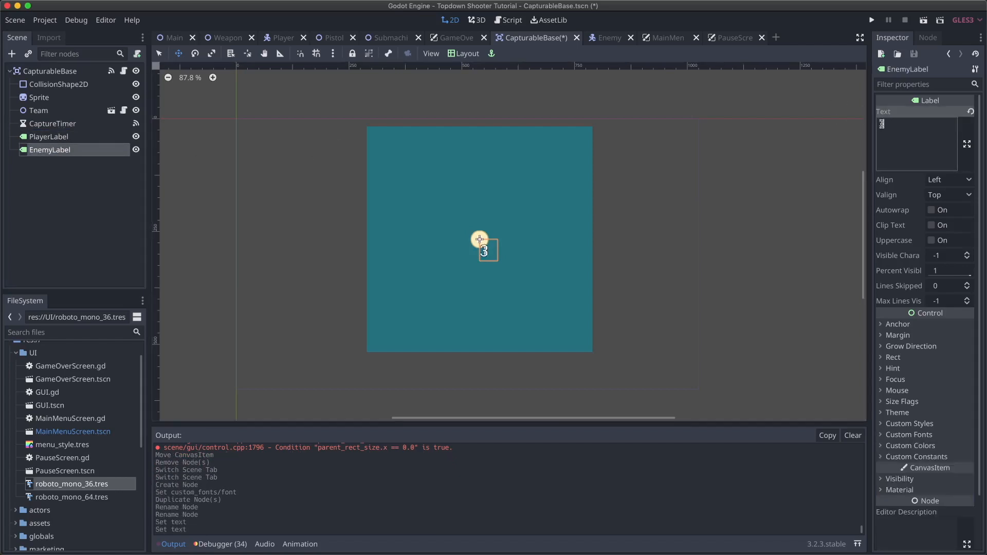
- Place PlayerLabel just below and left of the base's circle sprite and EnemyLabel just below and right of it
left_click(54, 141)
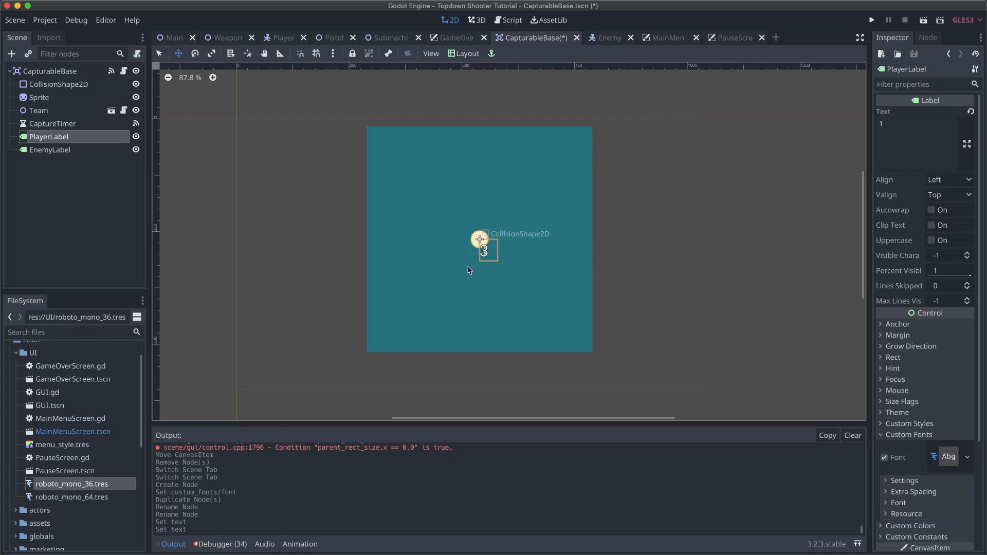
scroll(468, 269, "up", 7)
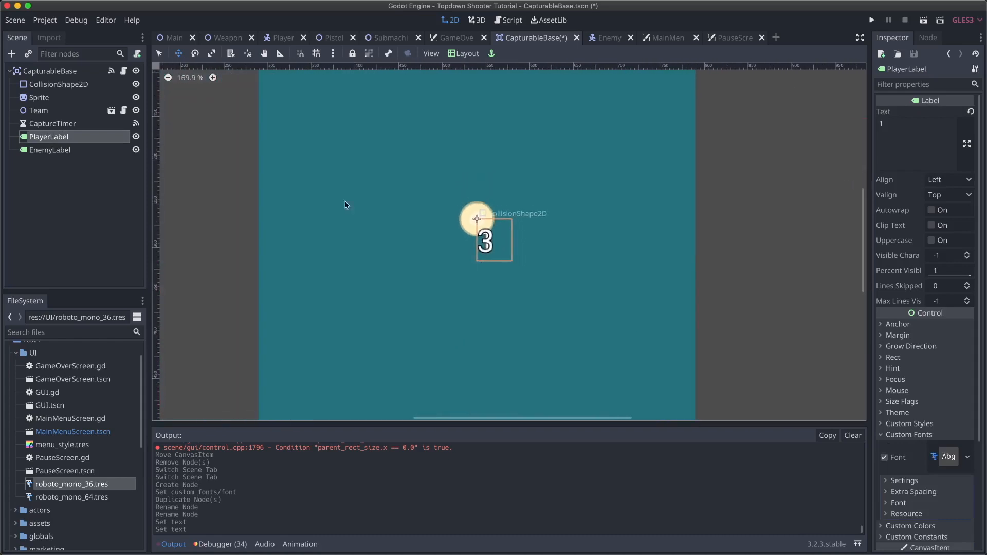
left_click_drag(493, 248, 521, 262)
left_click(478, 240)
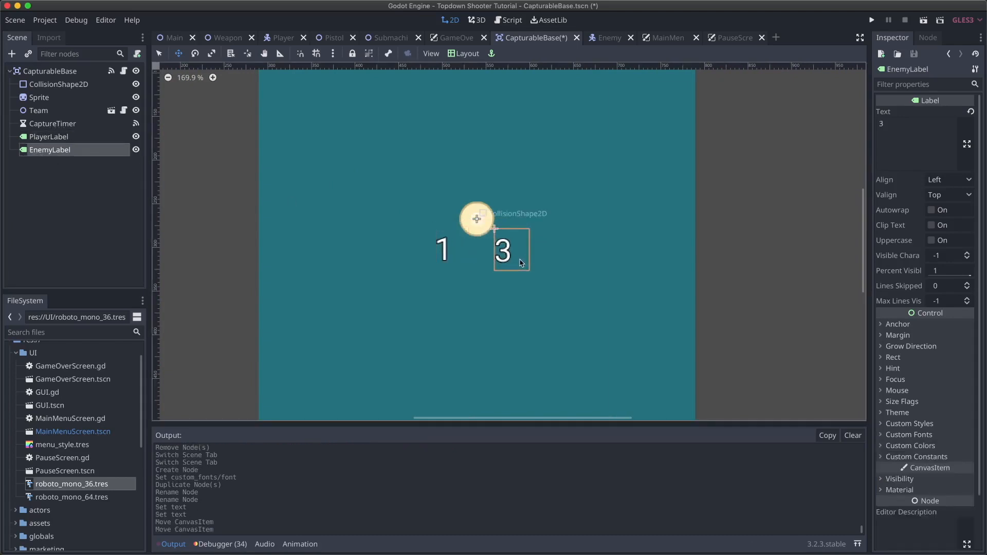
- Change the text of PlayerLabel to the two-digit value 12
left_click(69, 137)
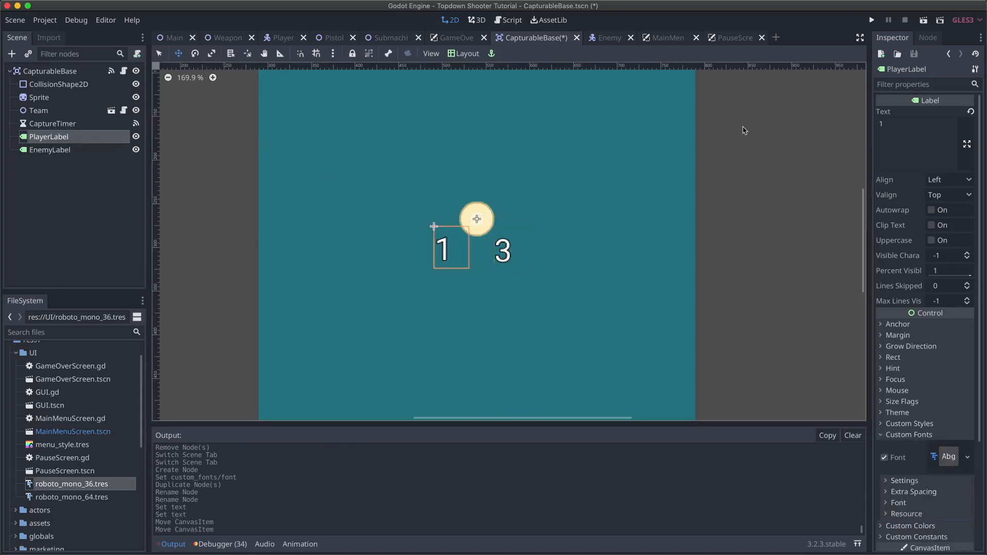
left_click(897, 120)
type("2")
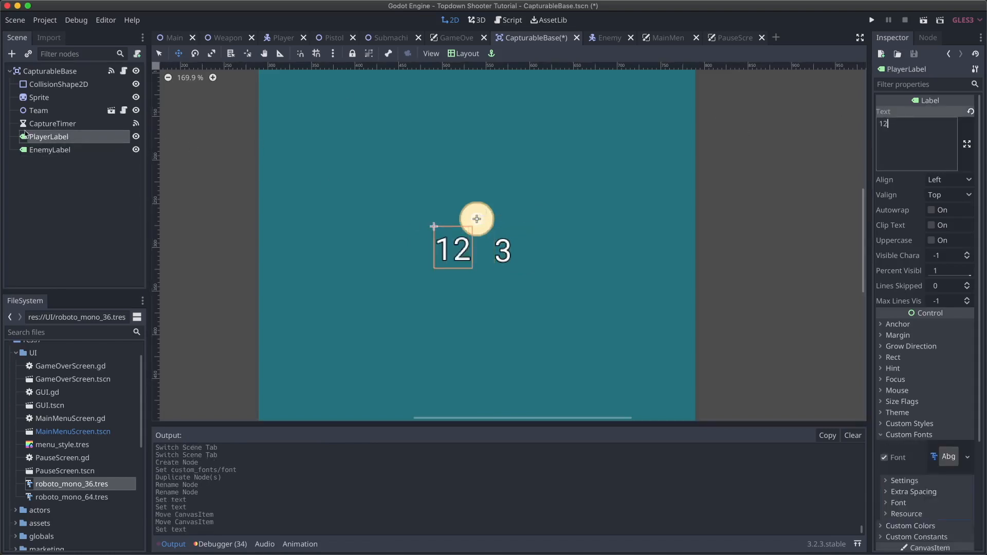
- Set the text of EnemyLabel to 32 and nudge the label level with PlayerLabel
left_click(49, 150)
left_click(932, 129)
type("2")
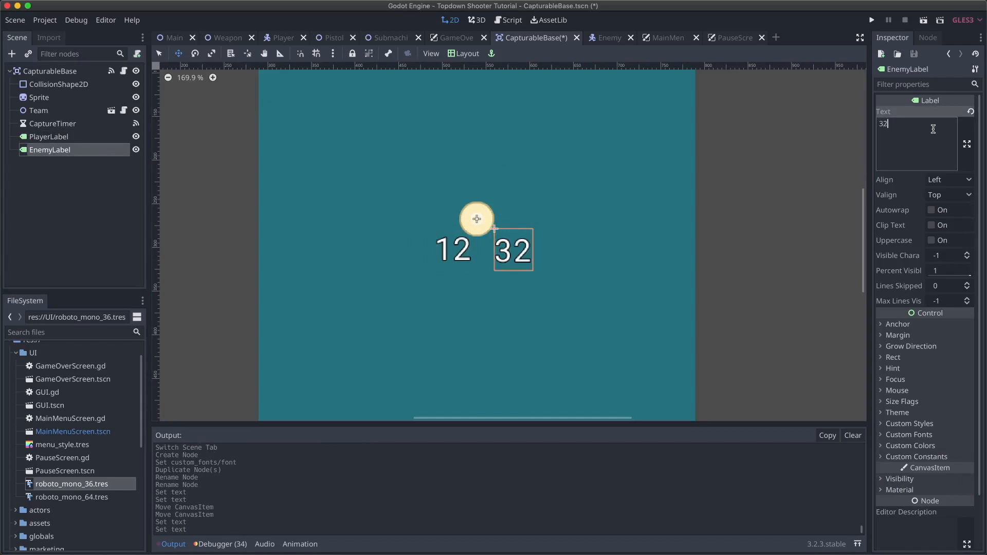
left_click(520, 254)
left_click_drag(521, 254, 518, 252)
- Enable pixel and grid snapping, and line up EnemyLabel and PlayerLabel in one row just below the base's circle
left_click(333, 54)
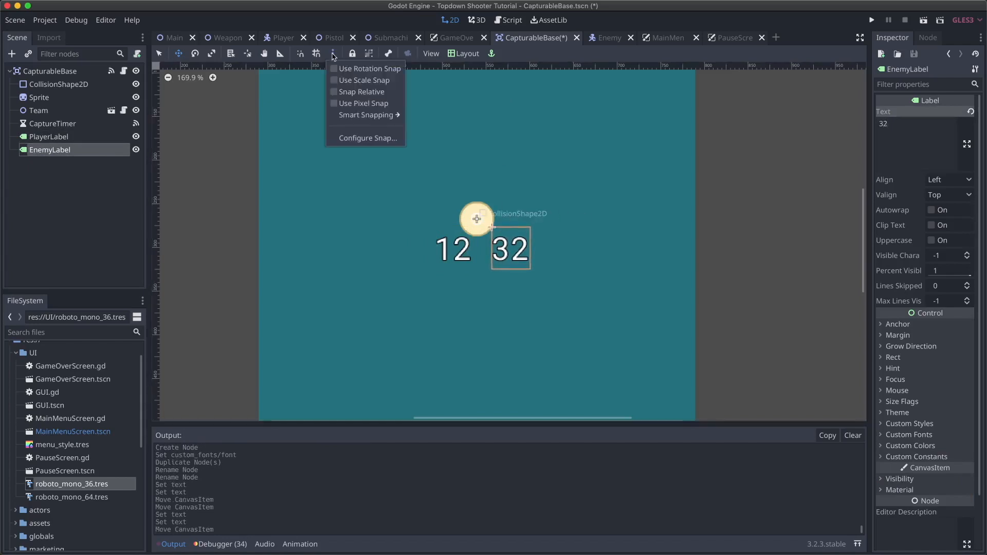
left_click(374, 106)
left_click(316, 54)
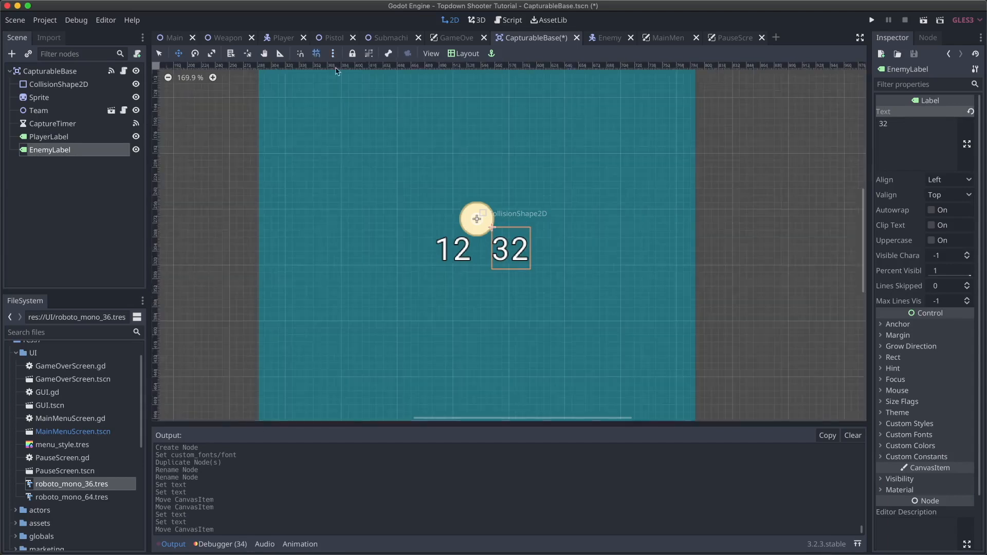
left_click_drag(520, 248, 518, 259)
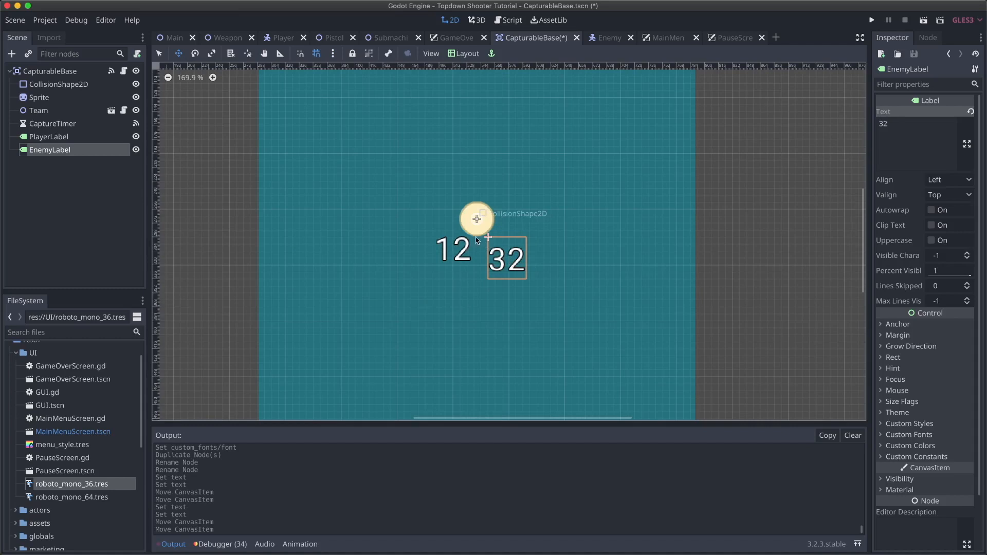
left_click(49, 137)
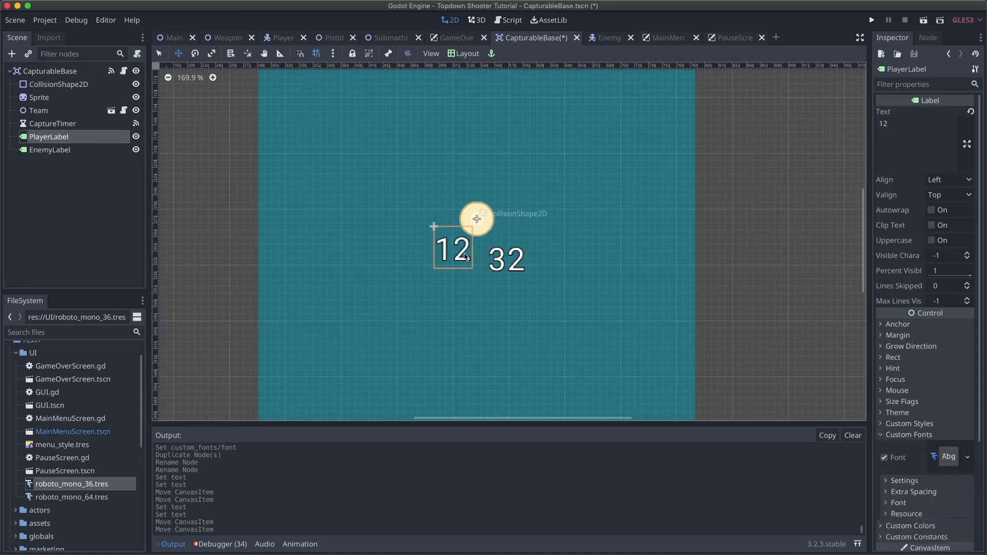
left_click_drag(462, 266, 462, 267)
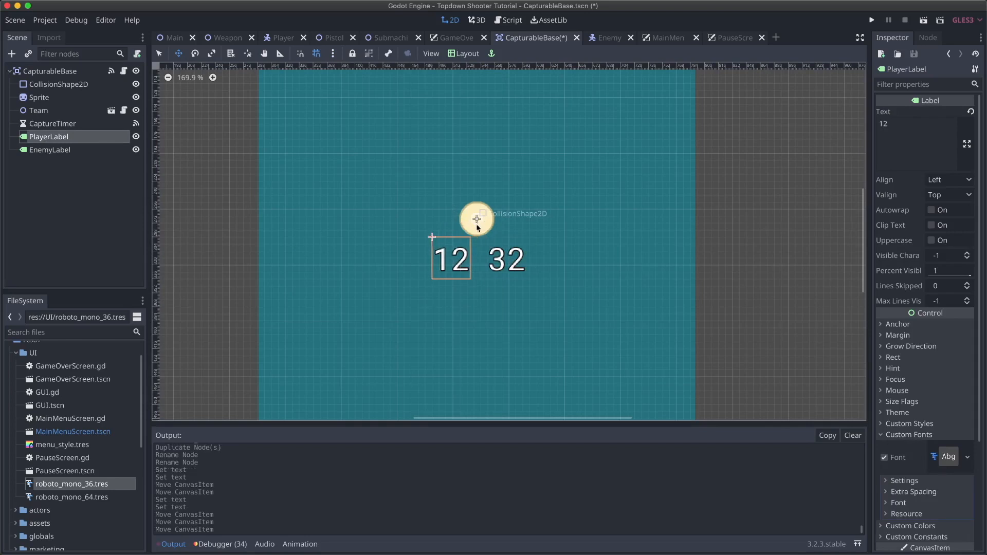
- Set EnemyLabel's horizontal alignment to Right and shorten its text to 3
left_click(57, 150)
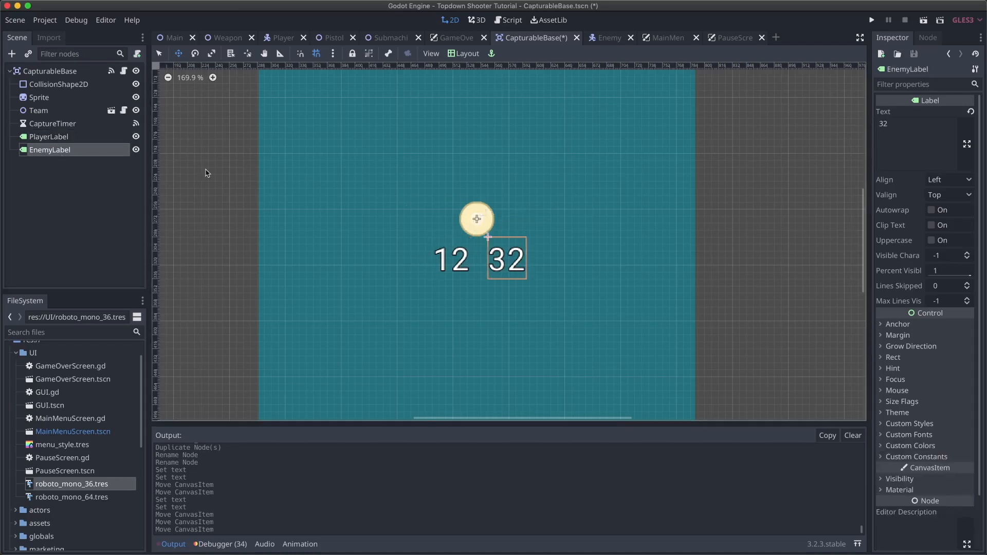
left_click(911, 124)
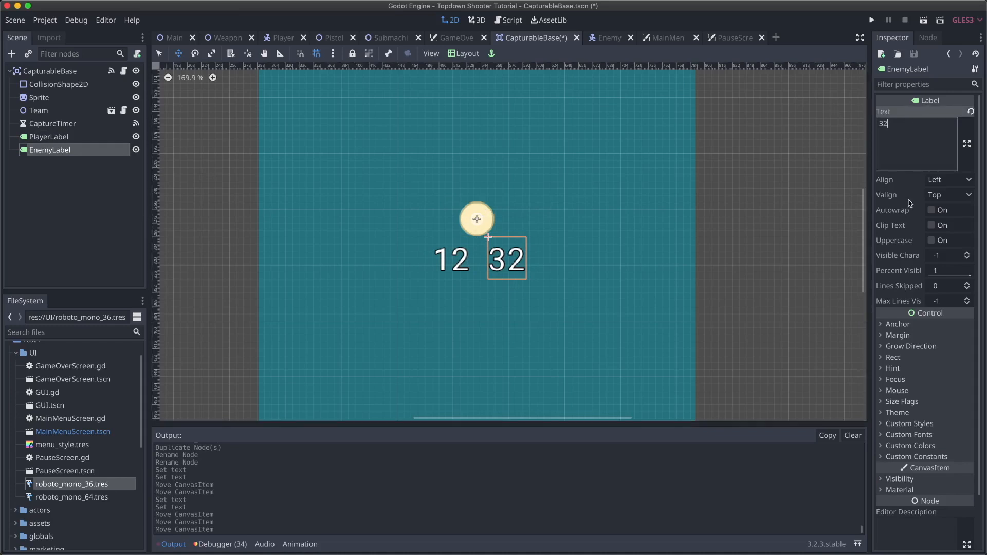
left_click(938, 181)
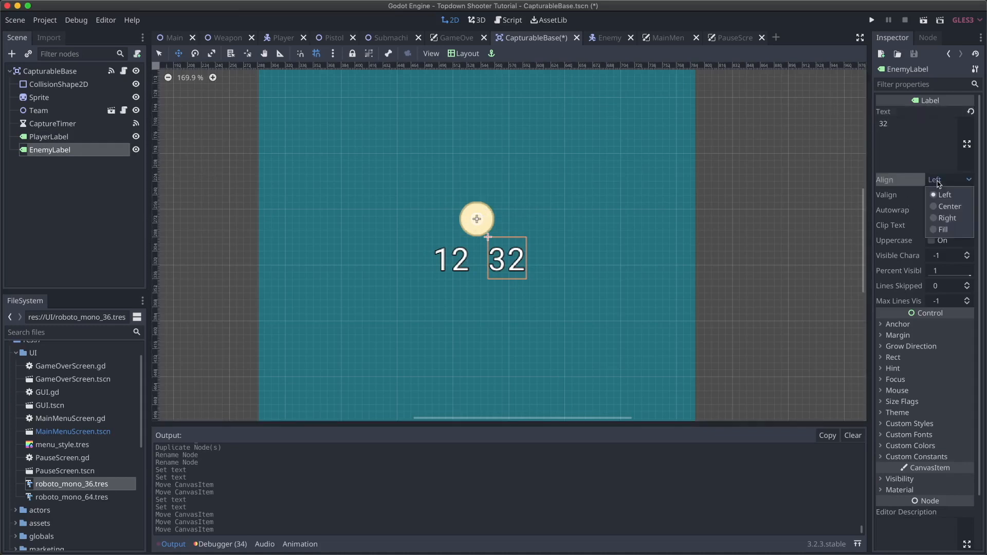
left_click(946, 218)
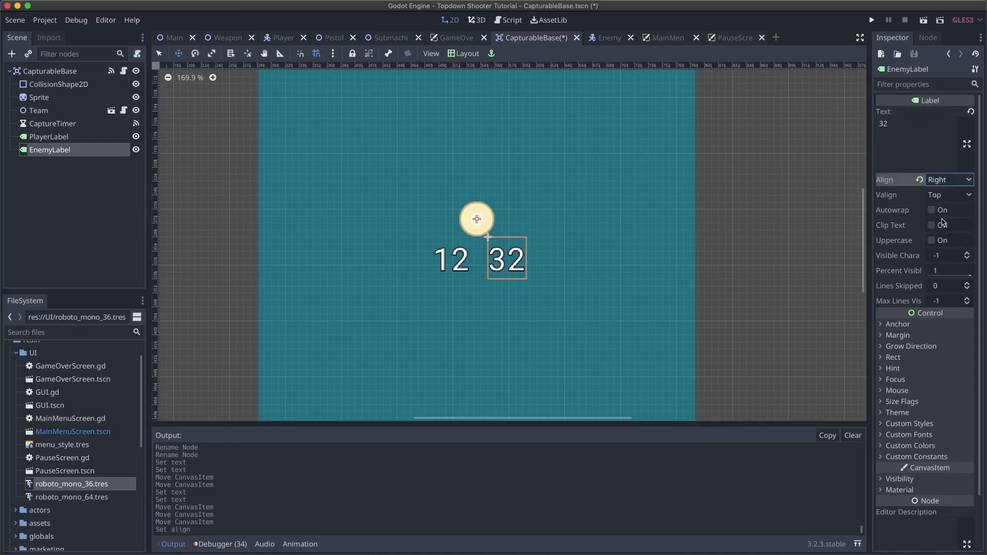
left_click(887, 125)
key("BackSpace")
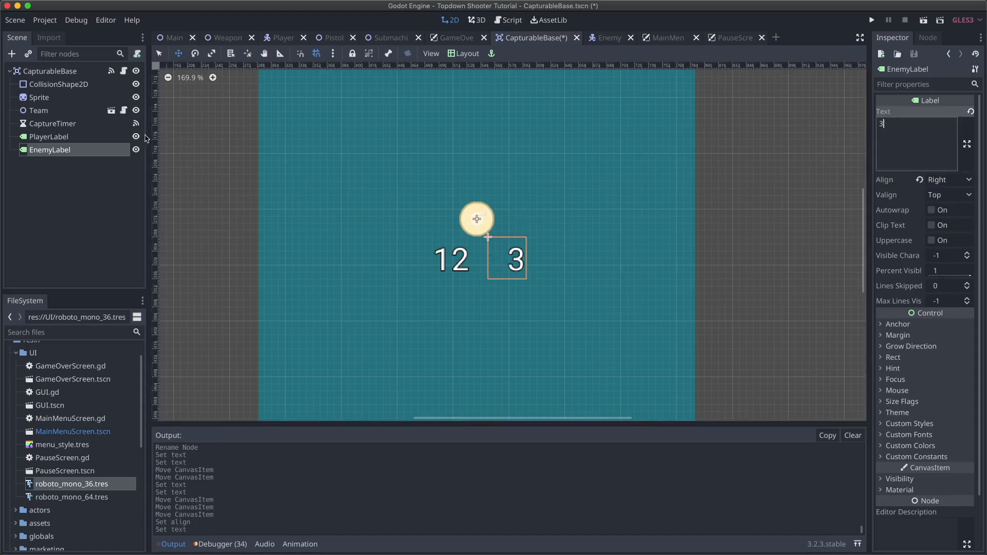
- Shorten the text of PlayerLabel to 1
left_click(80, 138)
left_click(908, 121)
key("BackSpace")
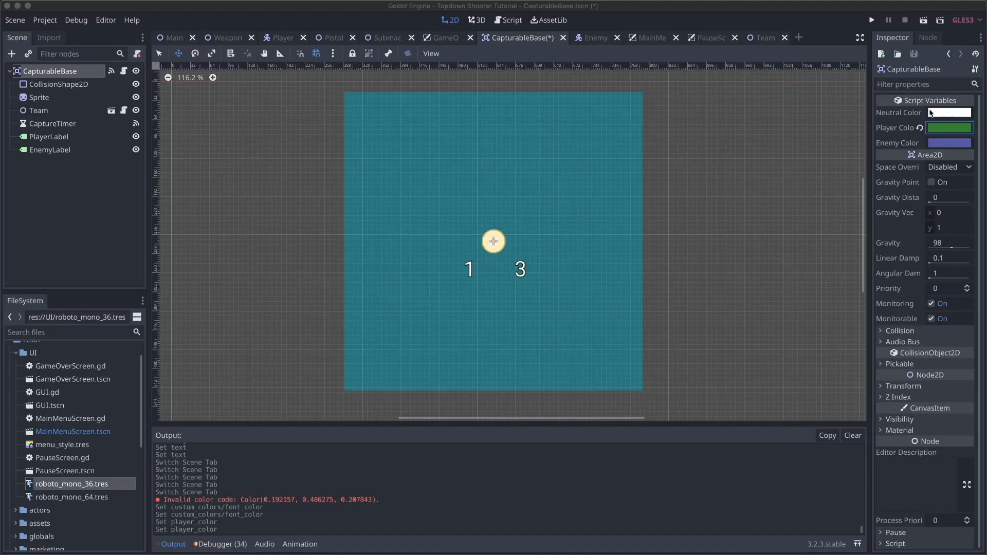
- Copy the Player Color hex code from the CapturableBase node and apply 317c35 as PlayerLabel's custom font color
left_click(943, 144)
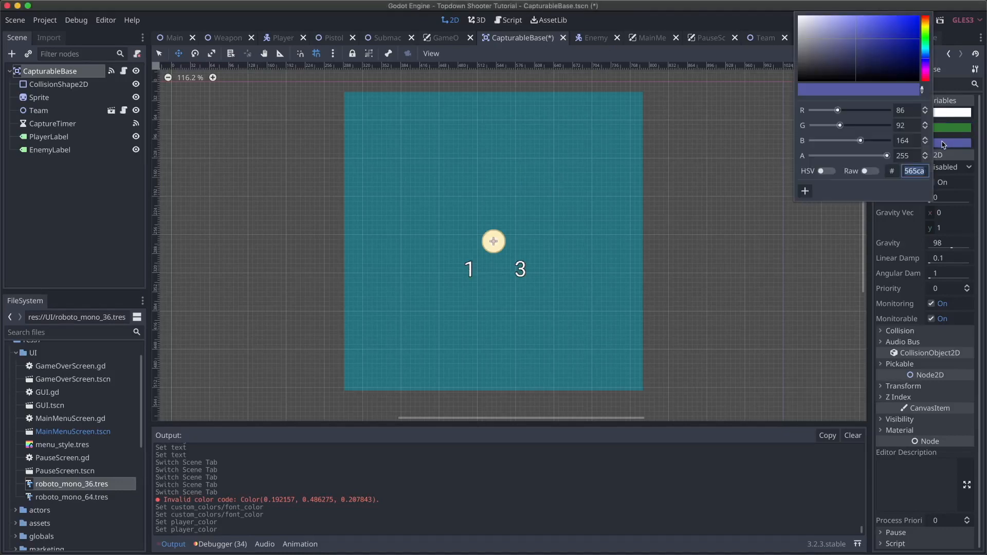
type("317c35")
key("Return")
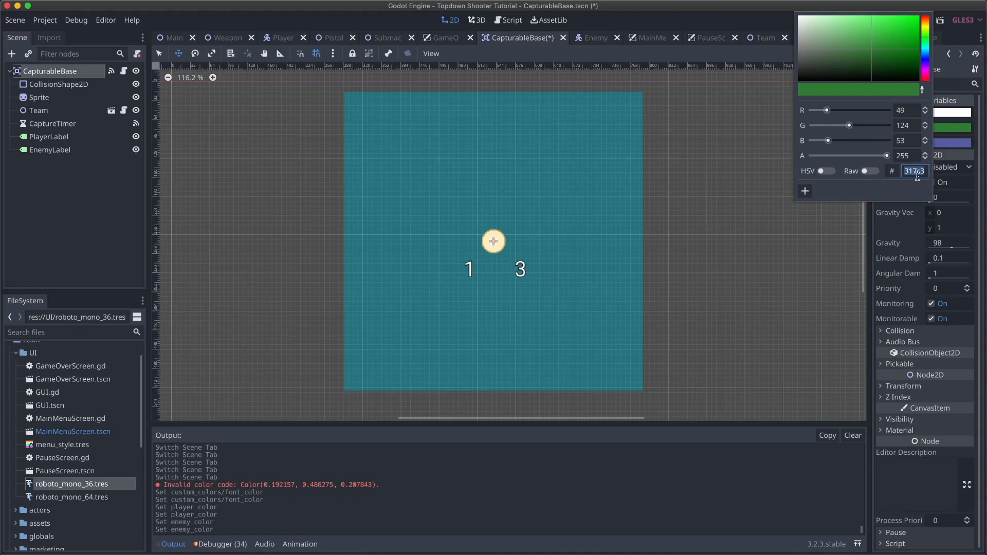
left_click(751, 467)
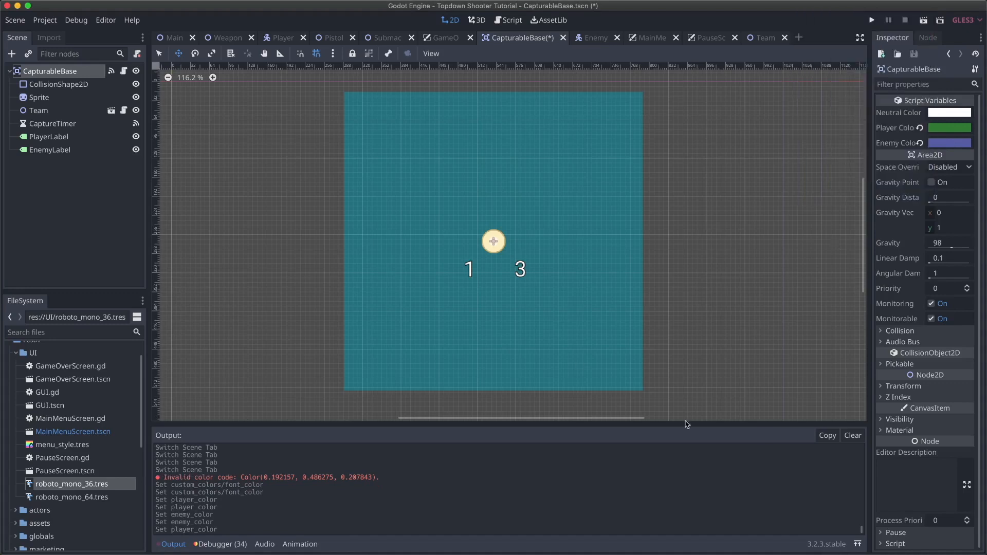
left_click(85, 136)
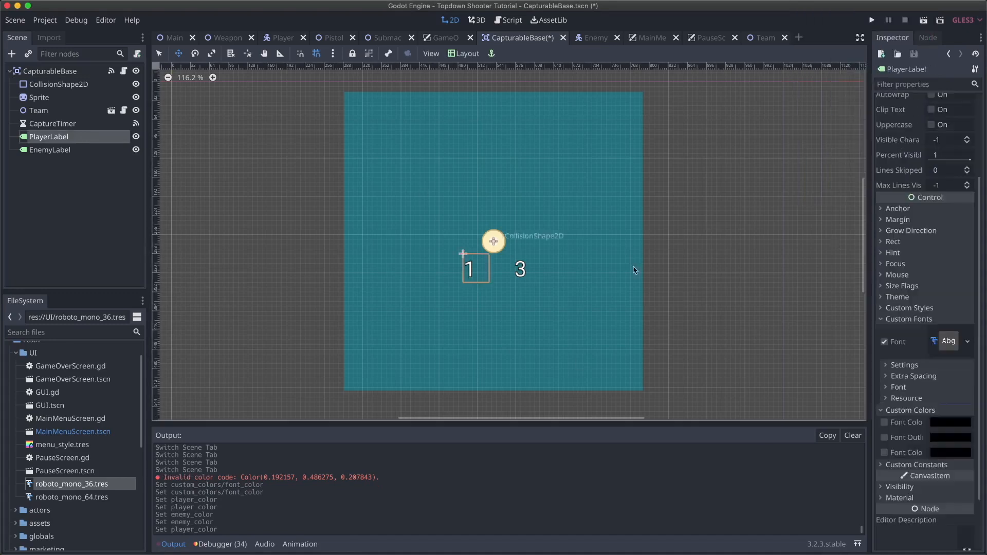
left_click(950, 422)
left_click(916, 392)
type("317c35")
left_click(847, 471)
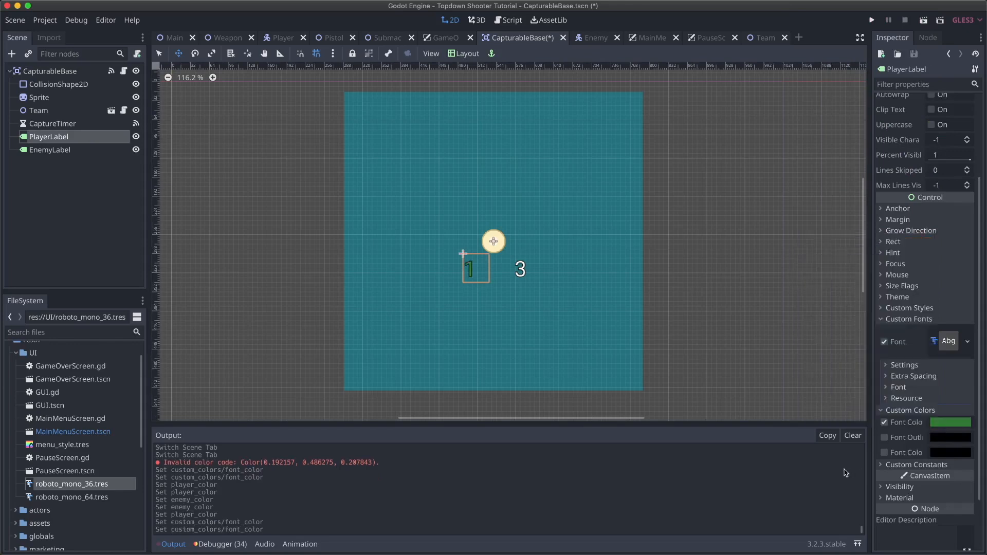
- Copy the CapturableBase node's Enemy Color, RGB 86, 92, 164, and apply it as EnemyLabel's custom font color
left_click(103, 149)
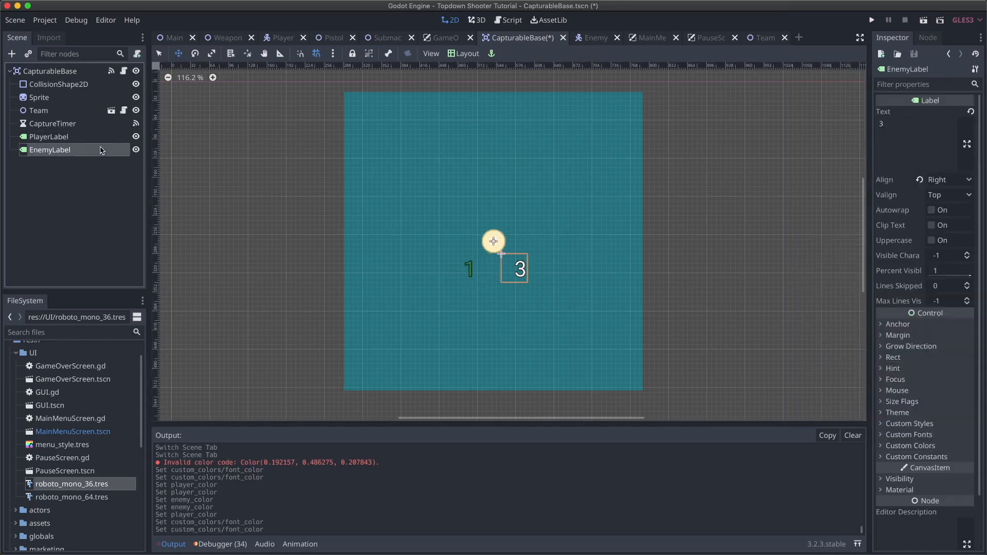
left_click(72, 70)
left_click(948, 144)
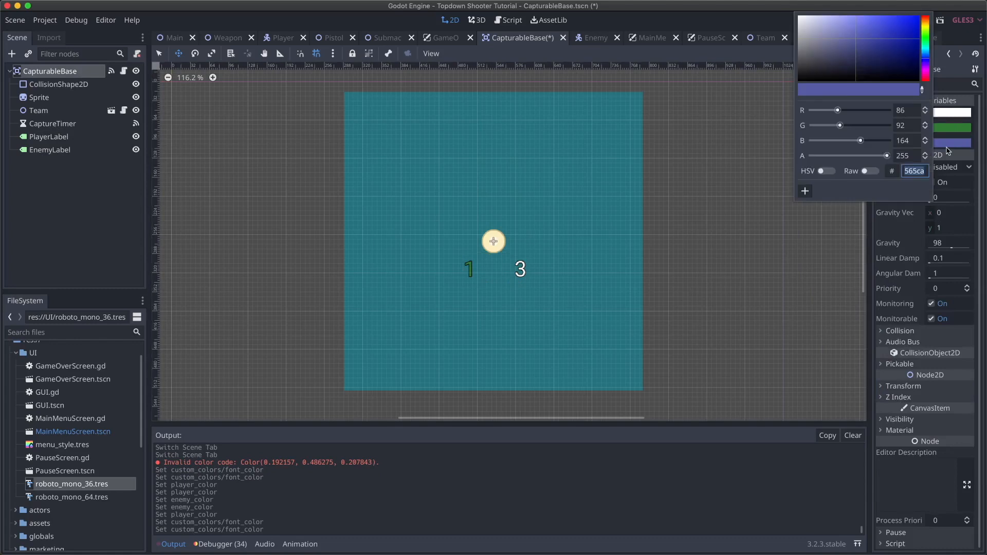
left_click(42, 215)
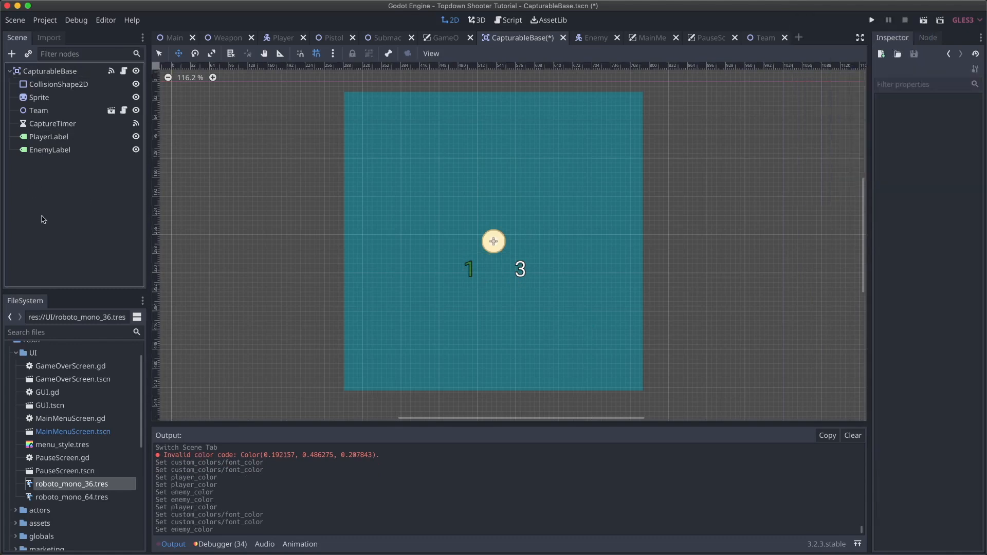
left_click(59, 149)
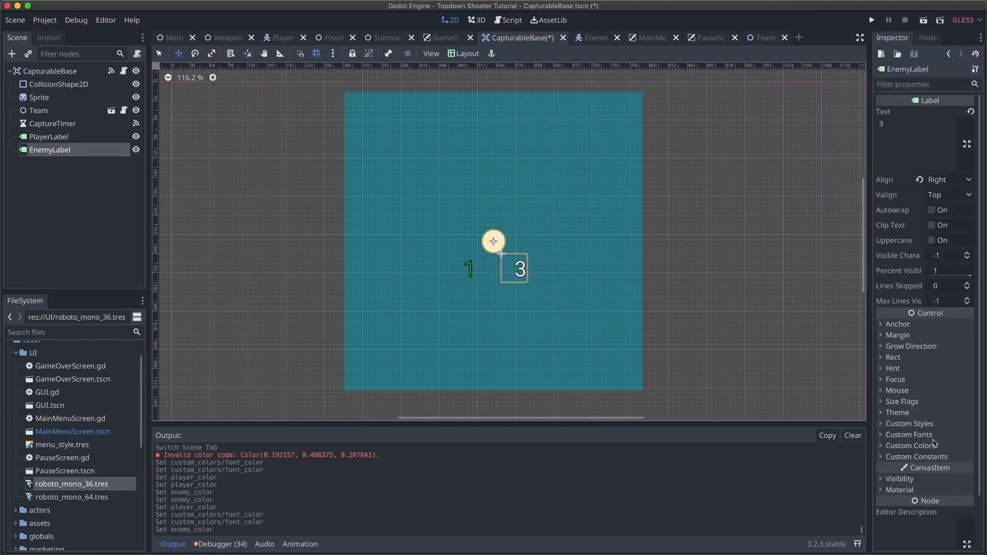
left_click(909, 445)
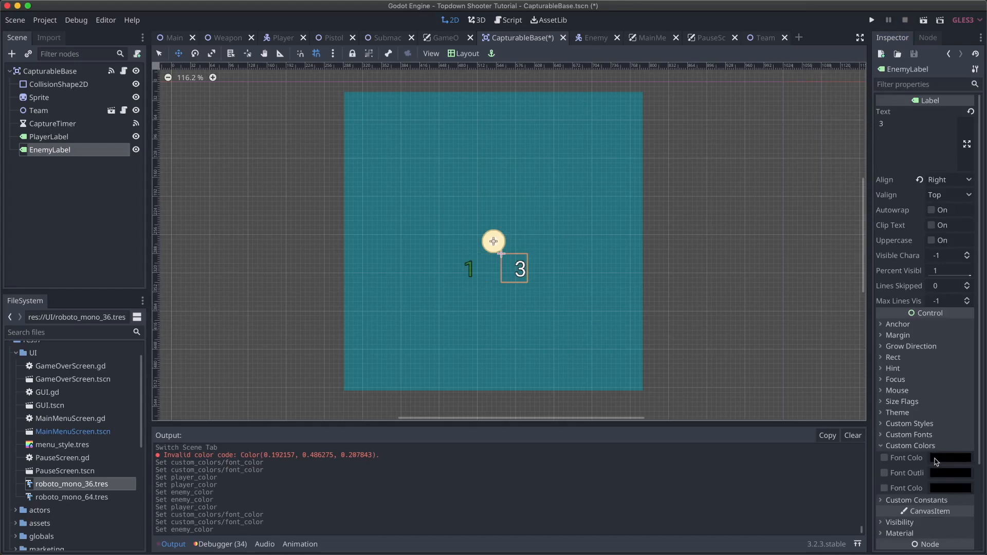
left_click(948, 458)
left_click(910, 428)
left_click(760, 464)
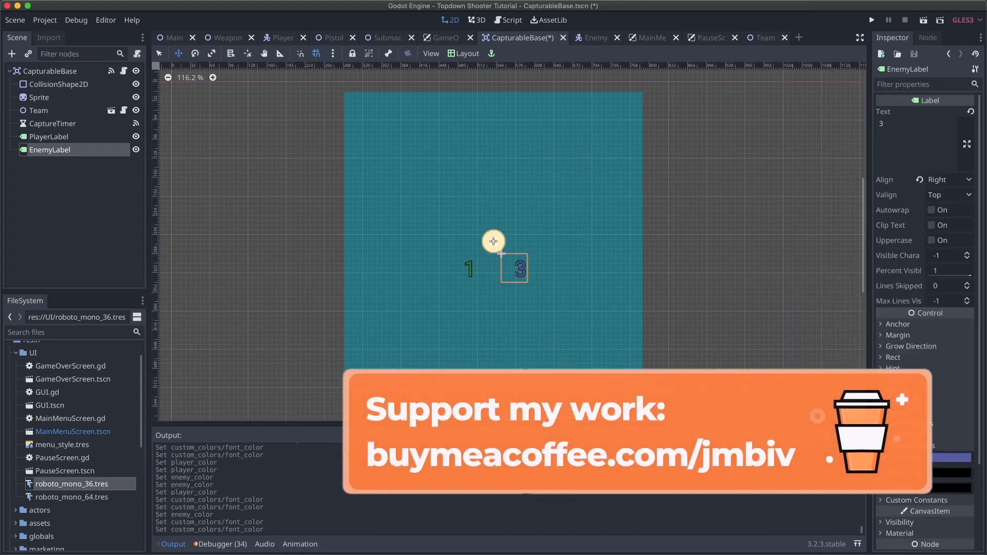
- Lighten EnemyLabel's custom font color to about RGB 131, 136, 197
scroll(562, 276, "up", 4)
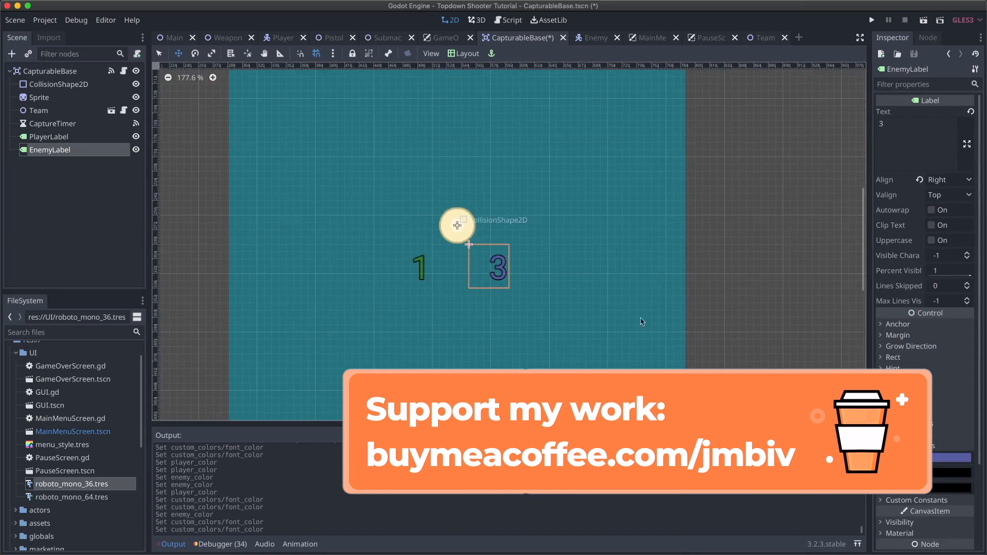
left_click(940, 458)
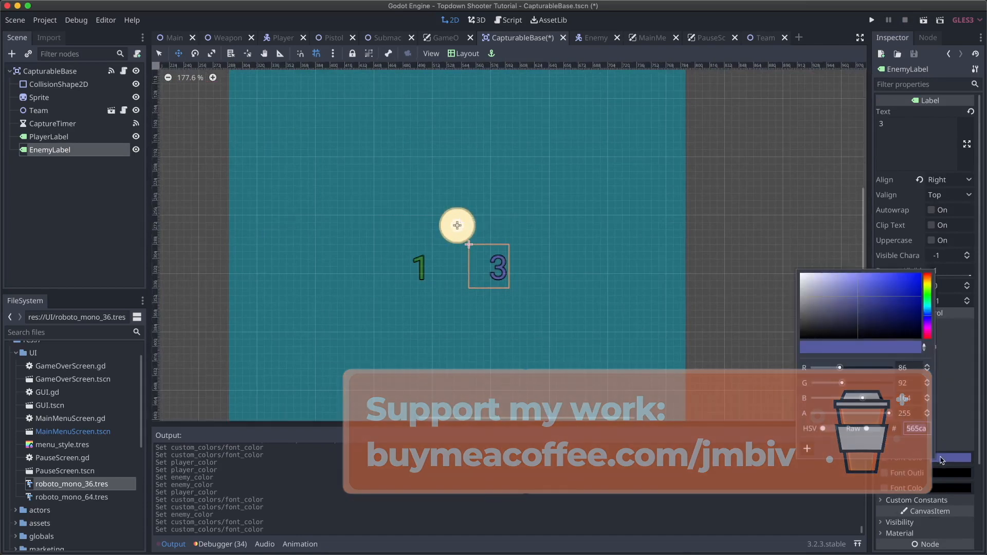
left_click_drag(853, 298, 836, 289)
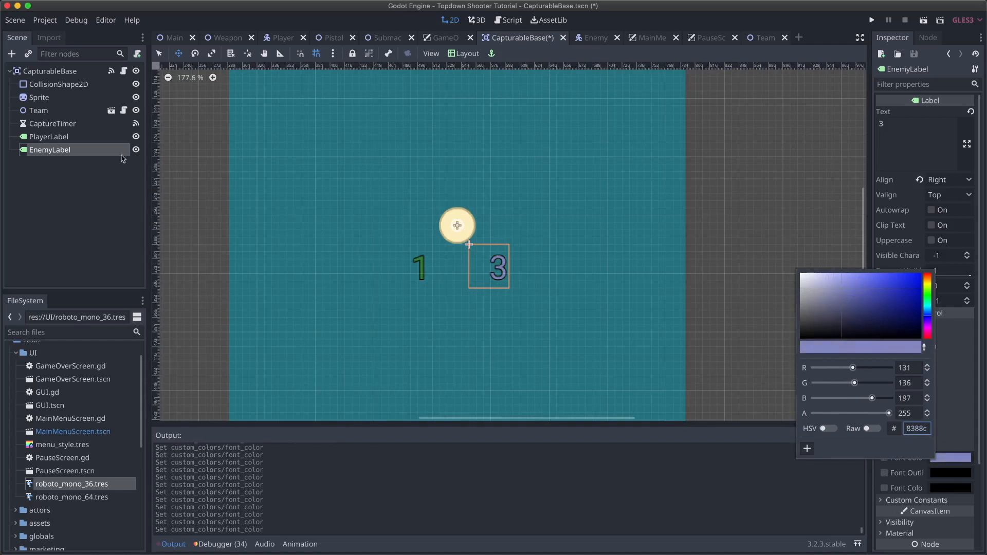
- Lighten PlayerLabel's custom font color to a softer green of about RGB 116, 171, 119
left_click(83, 139)
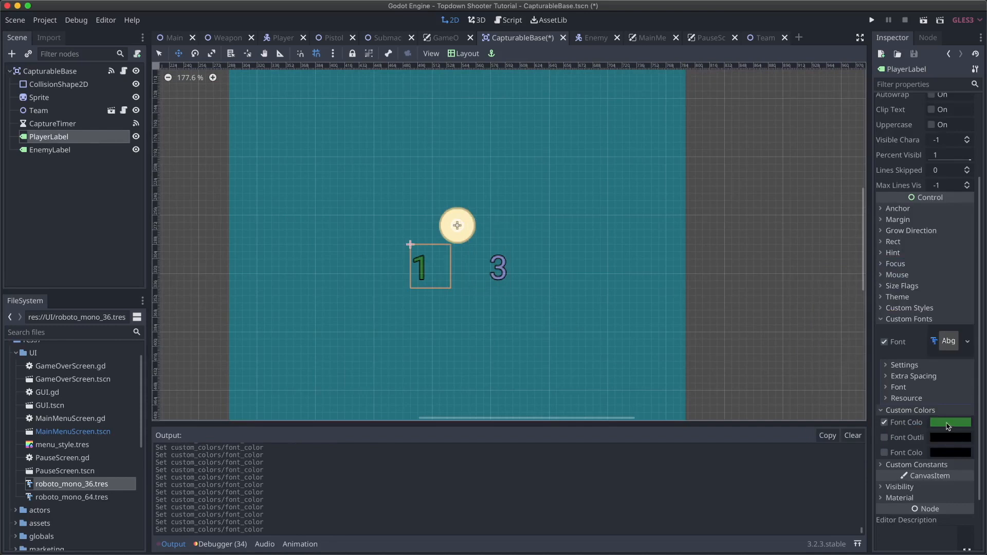
left_click(949, 424)
left_click_drag(859, 272, 841, 261)
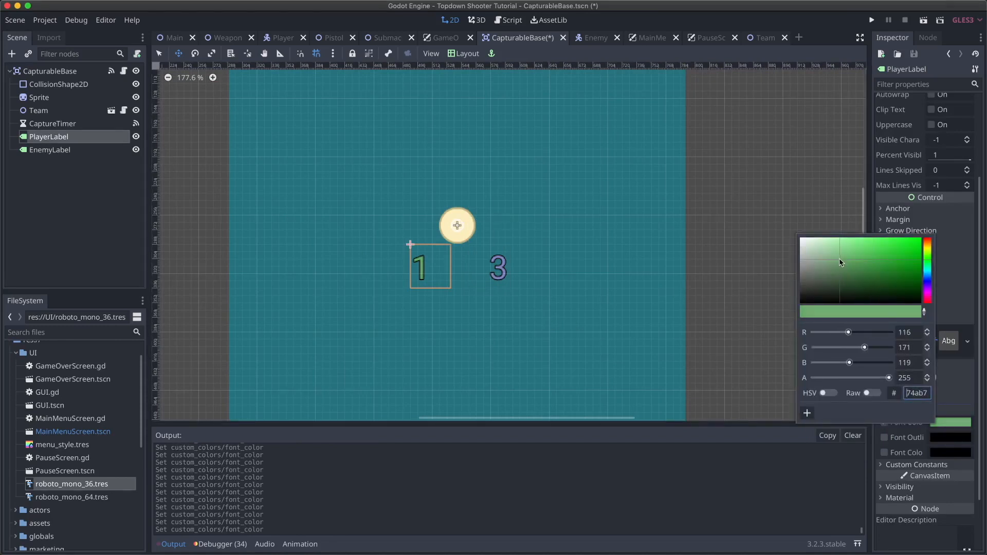
left_click(651, 280)
- Move PlayerLabel slightly left, away from the base's center, and save the CapturableBase scene
scroll(650, 280, "down", 3)
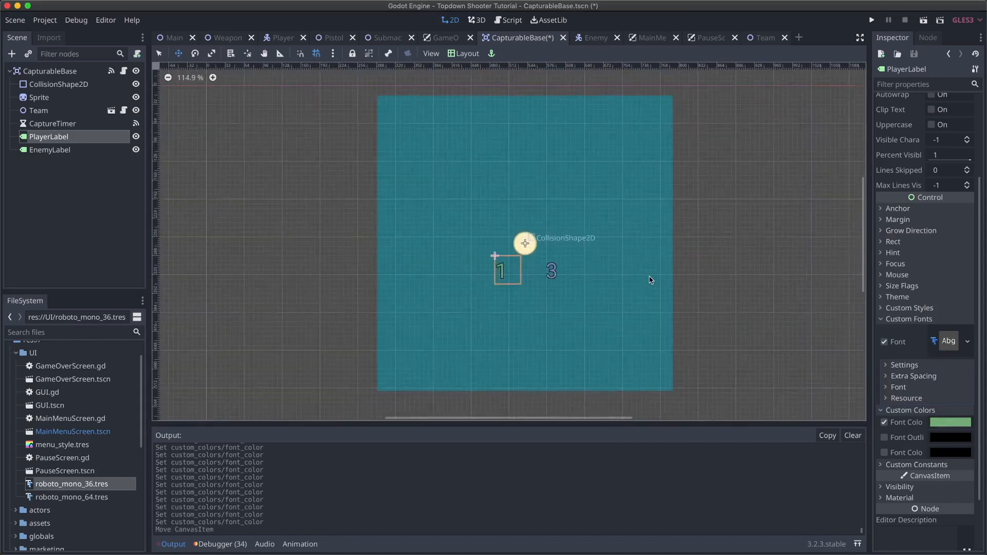
key("ctrl+s")
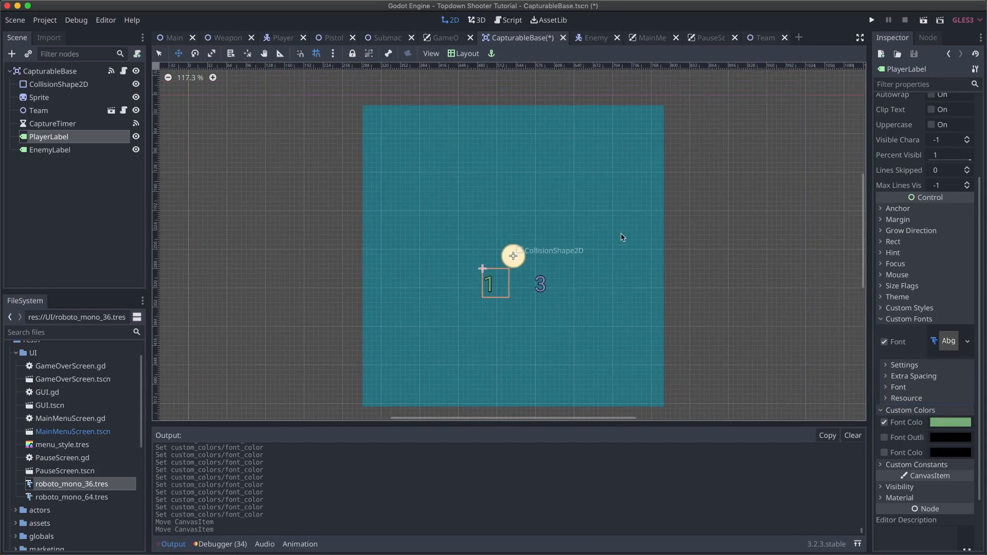
left_click(61, 72)
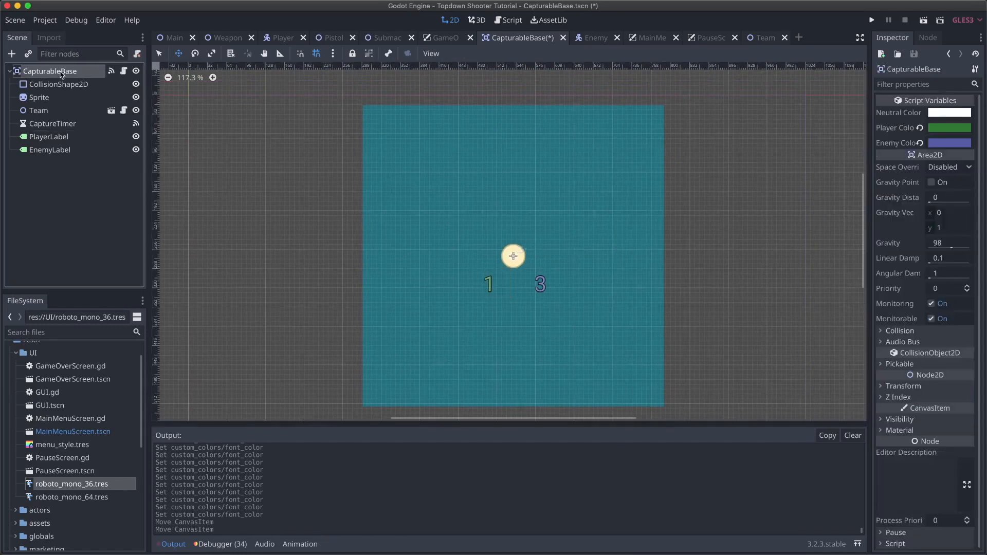
left_click(59, 137)
left_click_drag(488, 294, 484, 292)
left_click(64, 73)
key("super+s")
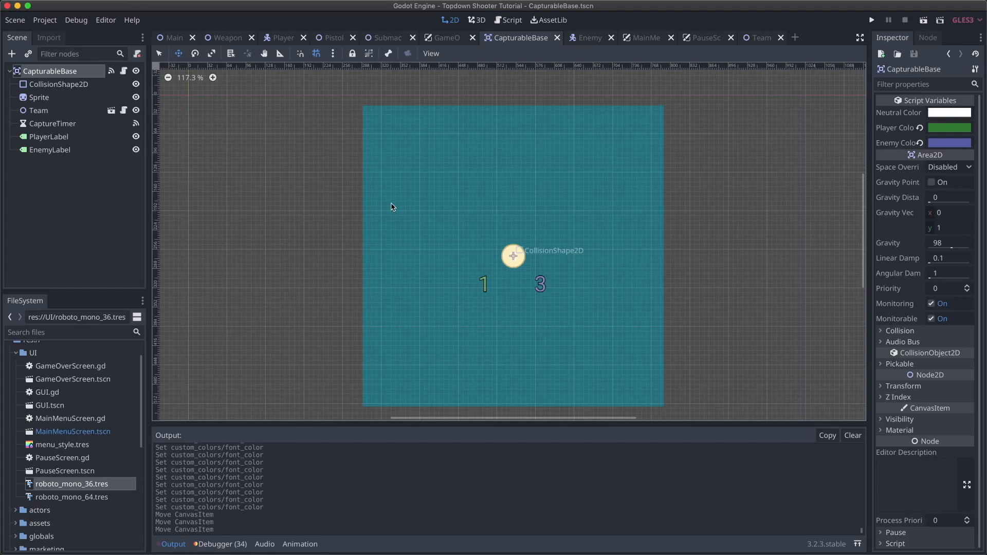
- In the CapturableBase script, add an onready variable player_label referencing $PlayerLabel below the sprite variable
left_click(123, 72)
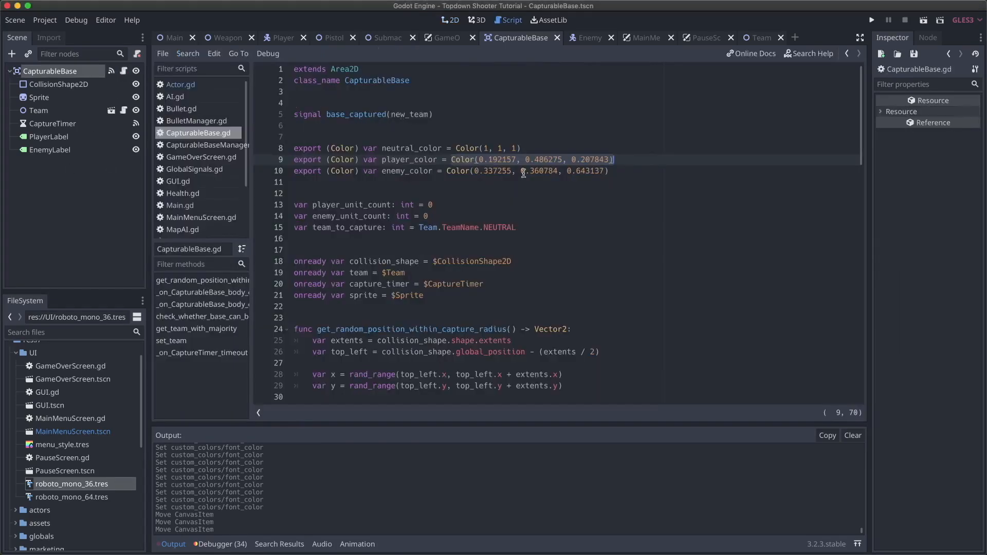
left_click(445, 295)
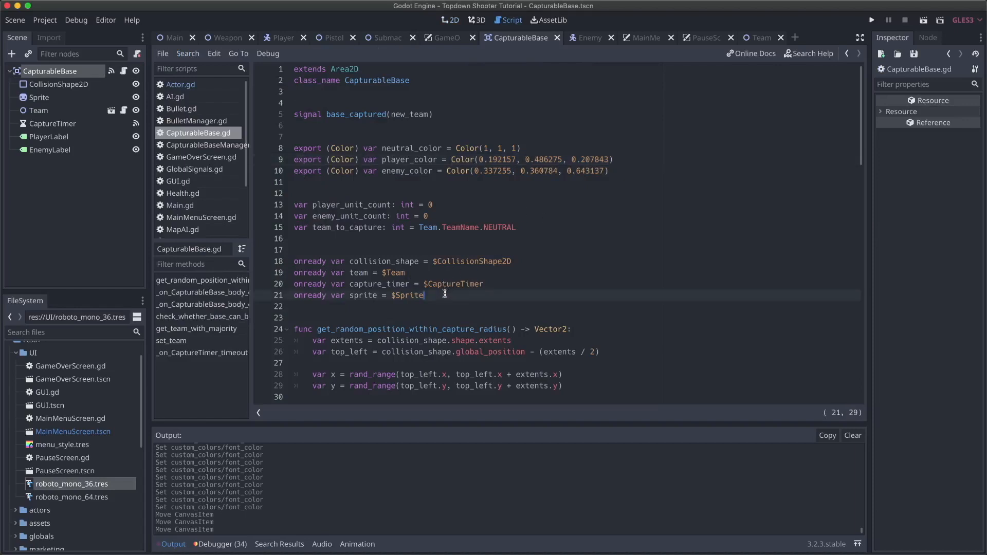
key("Return")
type("onready var ")
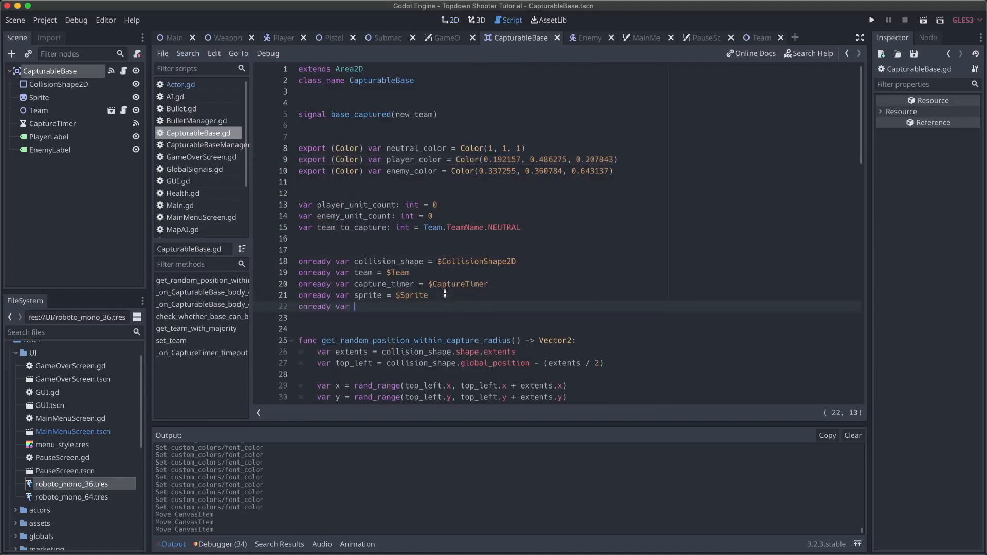
type("player_label = $play")
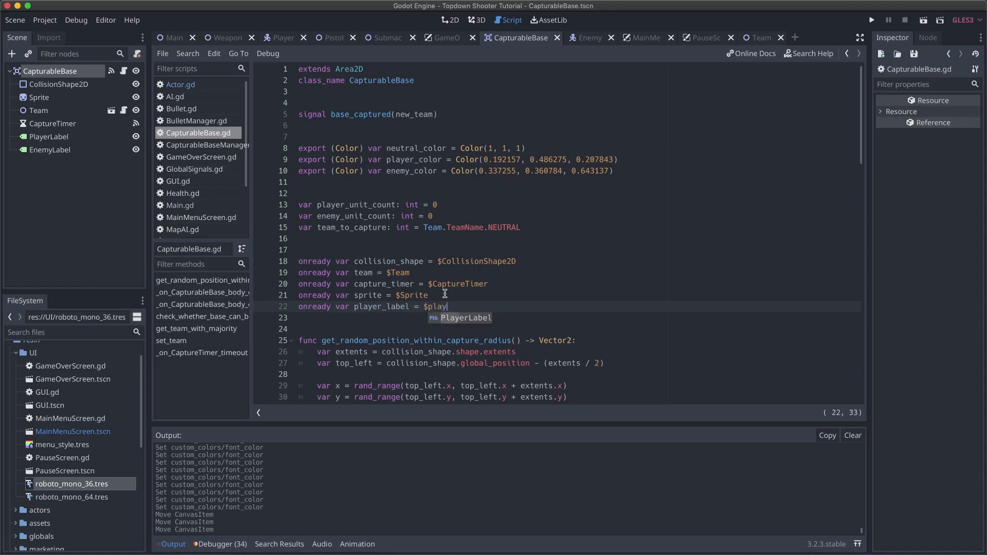
key("Return")
- Duplicate the player_label declaration and change the copy to enemy_label = $EnemyLabel, then save the script
key("shift+Home")
key("ctrl+c")
key("End")
key("Return")
key("ctrl+v")
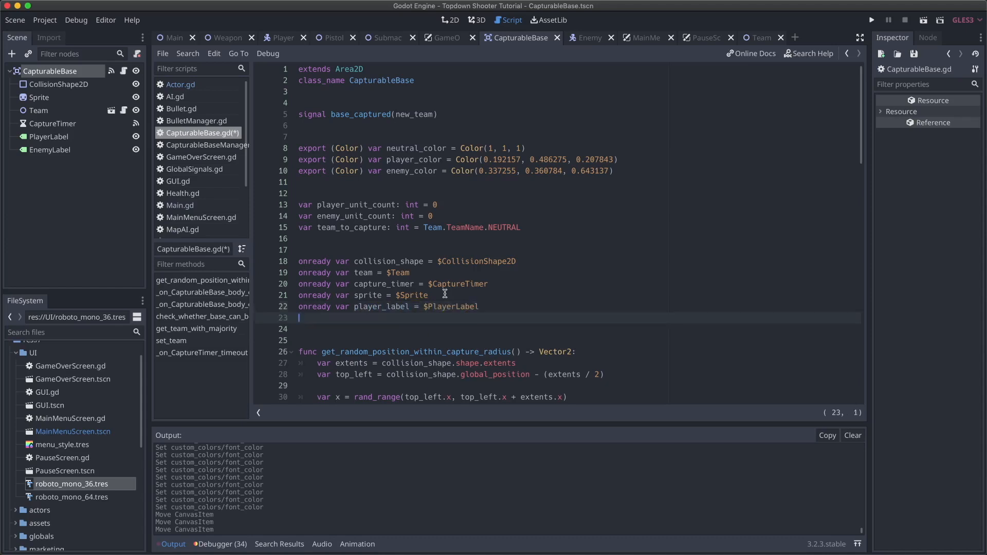
key("Left")
key("Left")
key("Left")
key("BackSpace")
key("BackSpace")
key("BackSpace")
key("BackSpace")
key("BackSpace")
key("BackSpace")
type("Enemy")
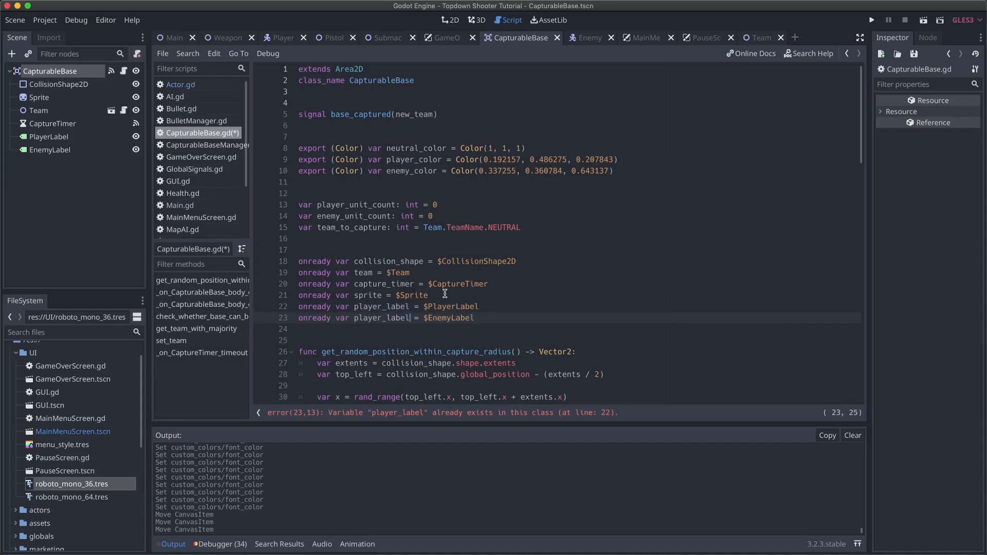
key("BackSpace")
key("BackSpace")
key("BackSpace")
key("BackSpace")
key("BackSpace")
key("Delete")
key("Delete")
type("enemy")
- Examine where player_unit_count and enemy_unit_count are declared and updated in the body-entered and body-exited handlers
left_click(474, 307)
scroll(474, 307, "down", 1)
scroll(475, 307, "down", 2)
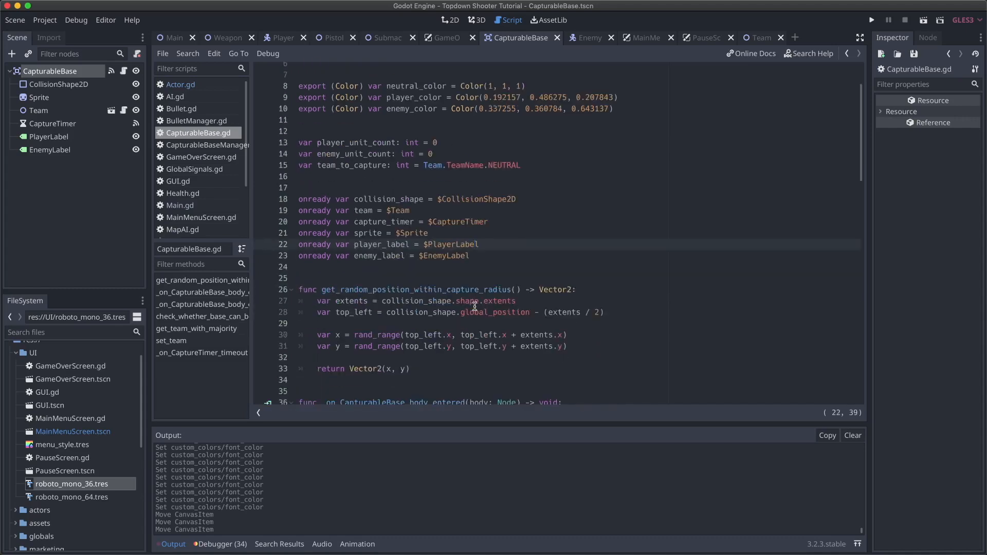
left_click(493, 278)
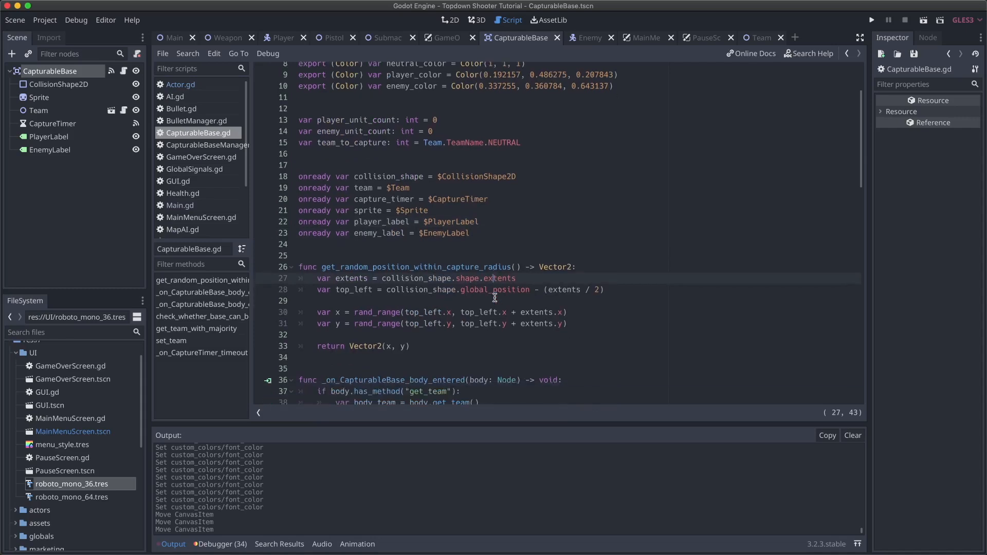
scroll(494, 298, "down", 2)
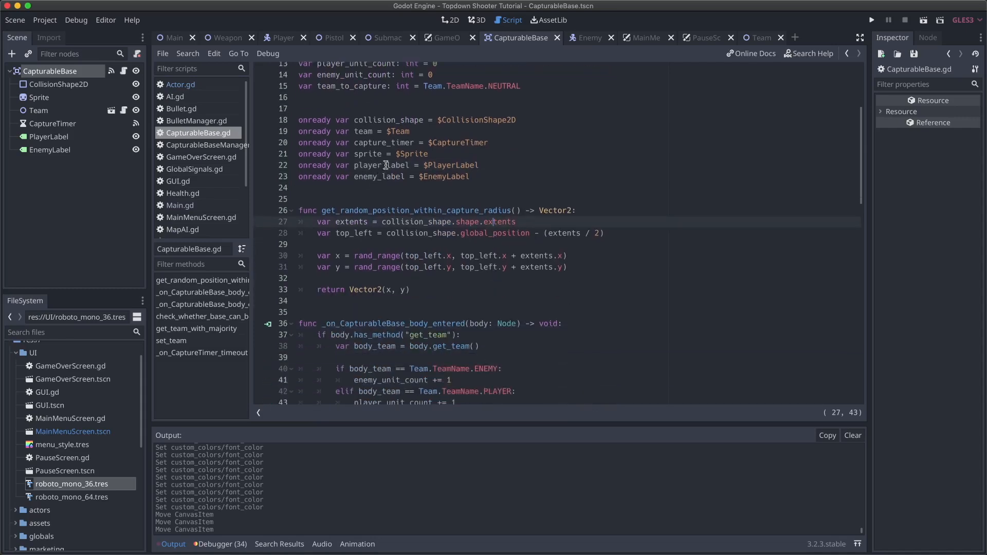
double_click(368, 73)
scroll(368, 71, "up", 2)
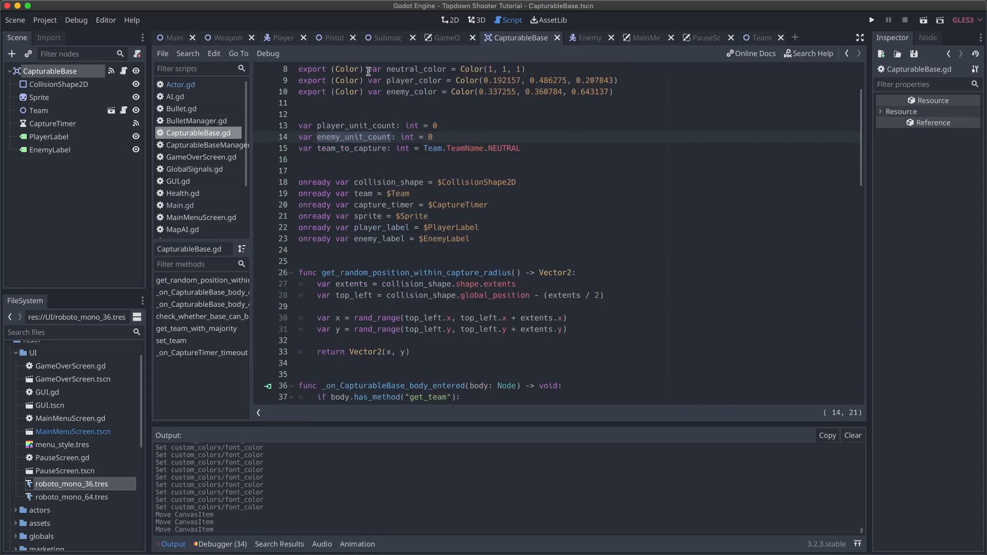
double_click(361, 126)
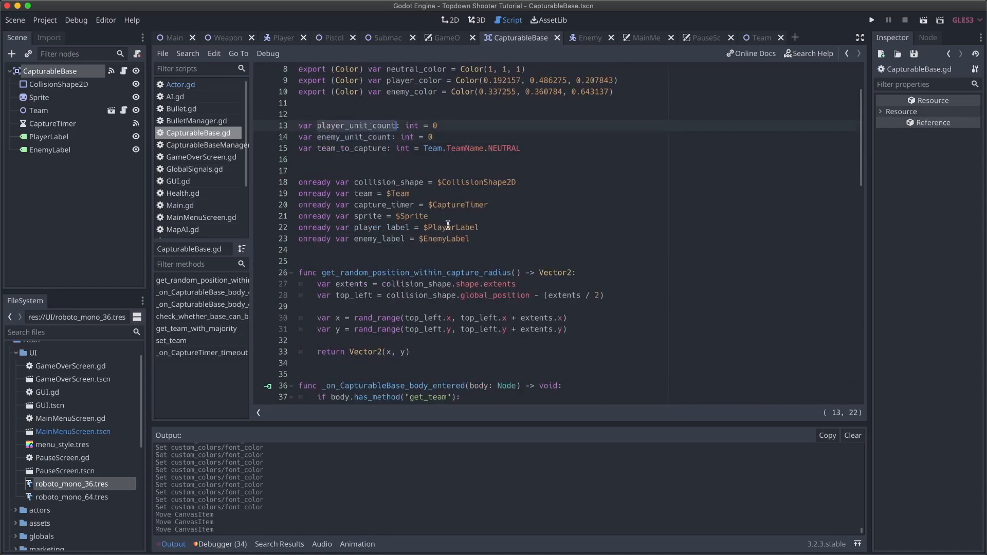
scroll(455, 235, "down", 3)
scroll(455, 234, "up", 3)
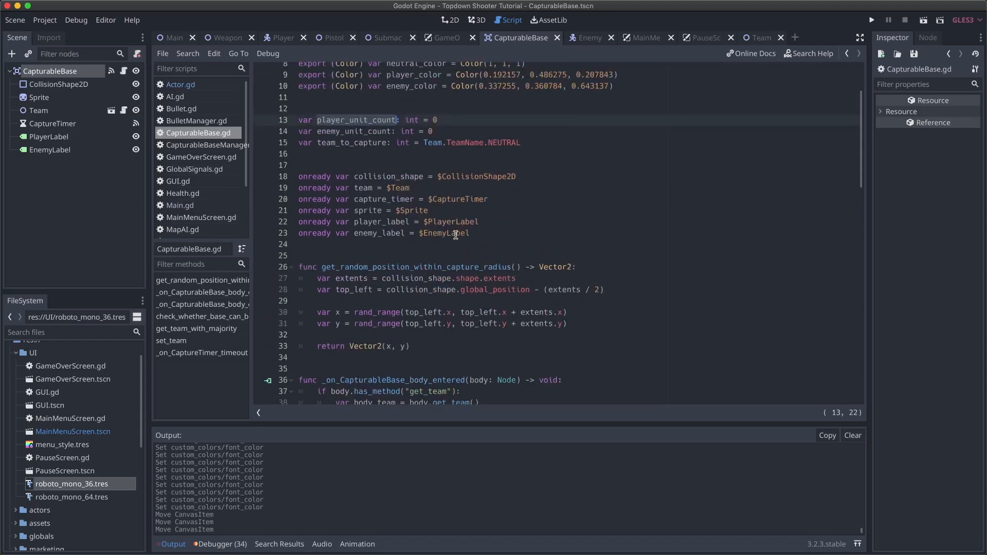
scroll(442, 304, "down", 7)
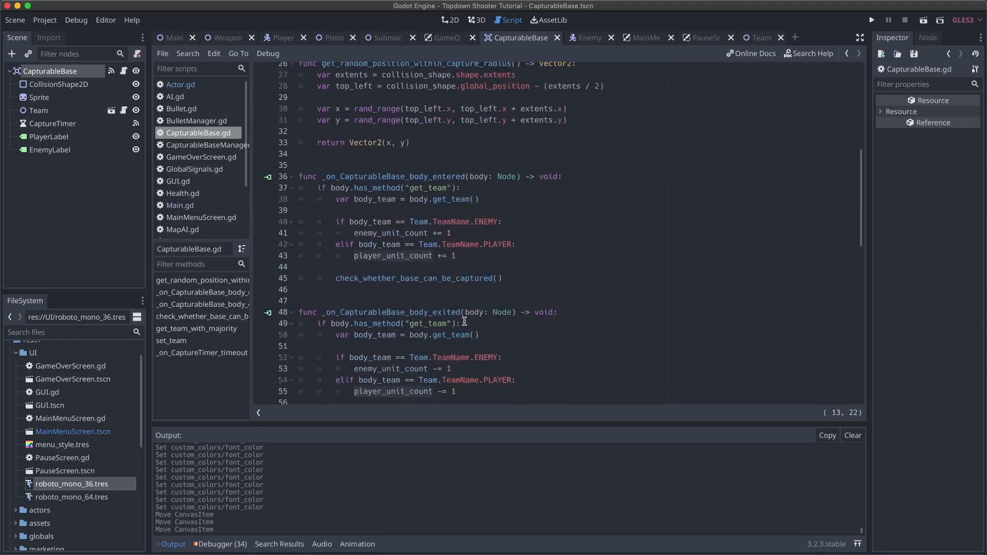
scroll(464, 251, "down", 2)
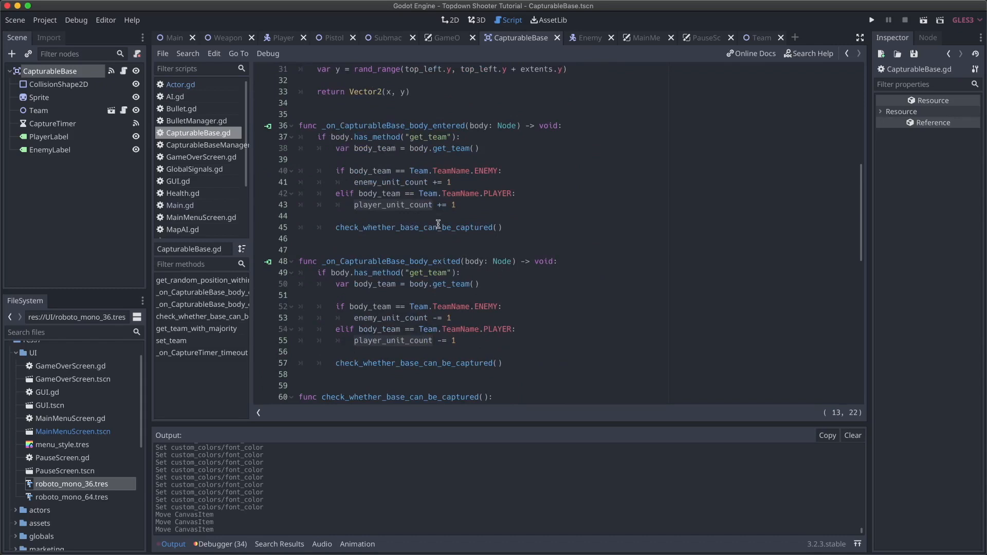
- Declare a new function change_player_label() below the _on_CapturableBase_body_exited handler
scroll(474, 311, "down", 1)
left_click(516, 330)
key("Return")
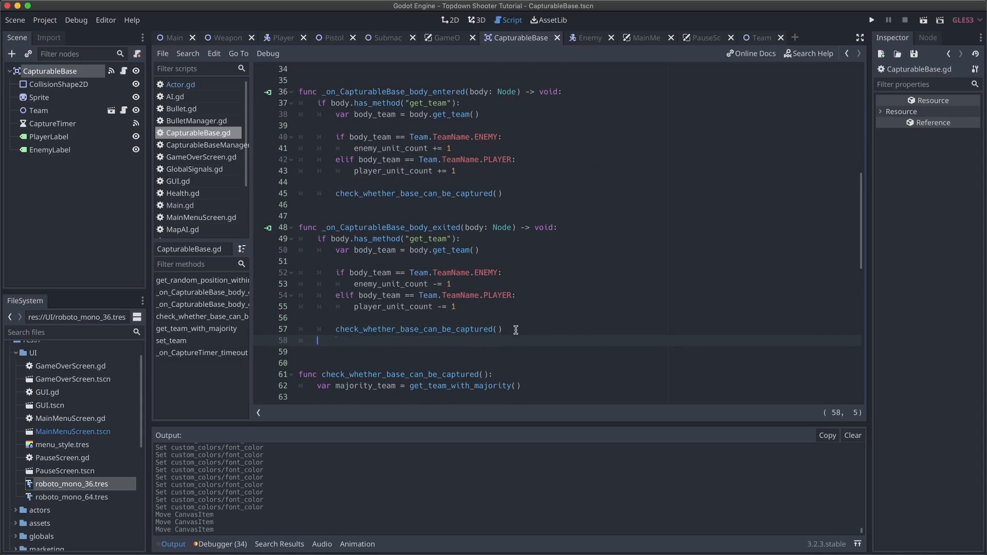
key("Return")
key("Return")
type("func ")
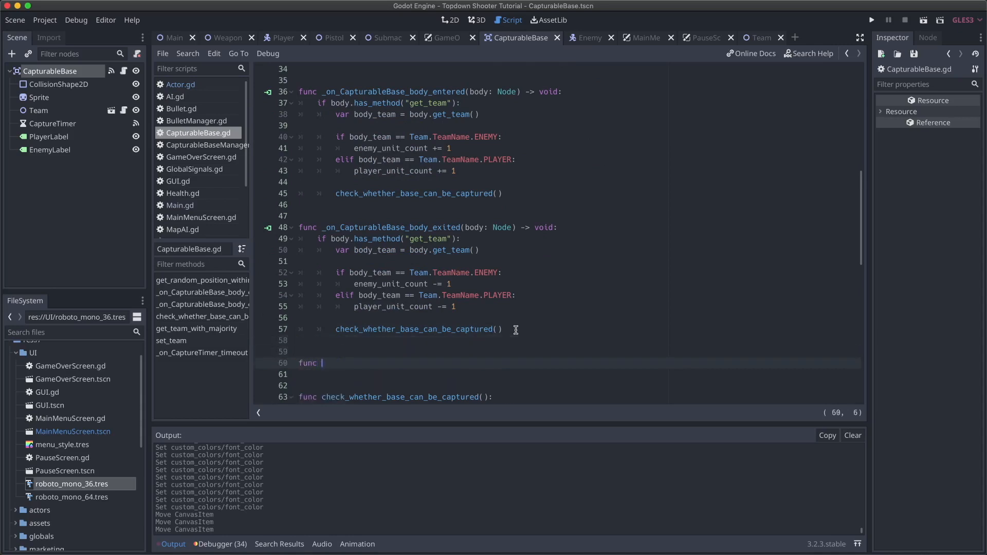
type("change")
type("_lab")
key("BackSpace")
key("BackSpace")
type("player_label():")
key("Return")
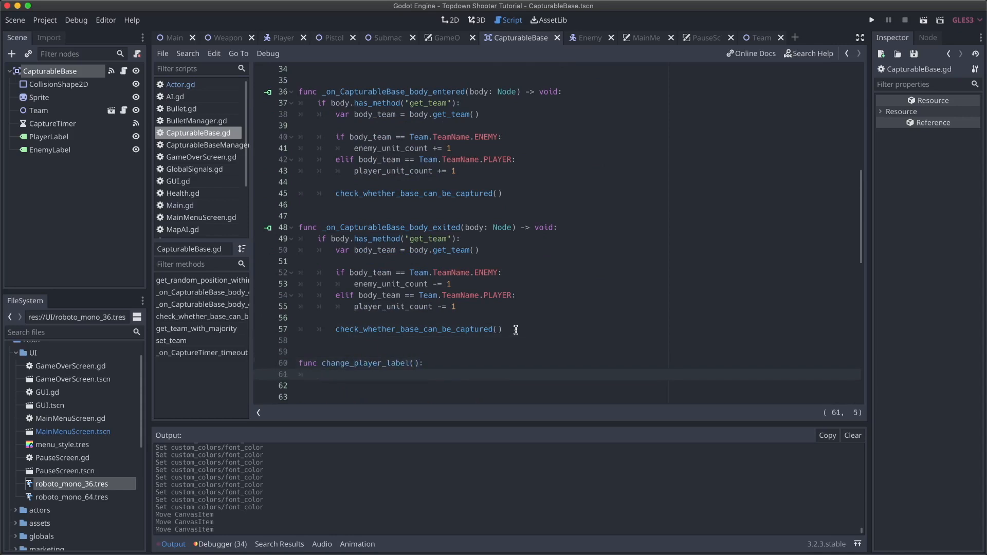
- In change_player_label, assign player_unit_count to player_label.text
type("play")
key("Down")
key("Return")
type(".text")
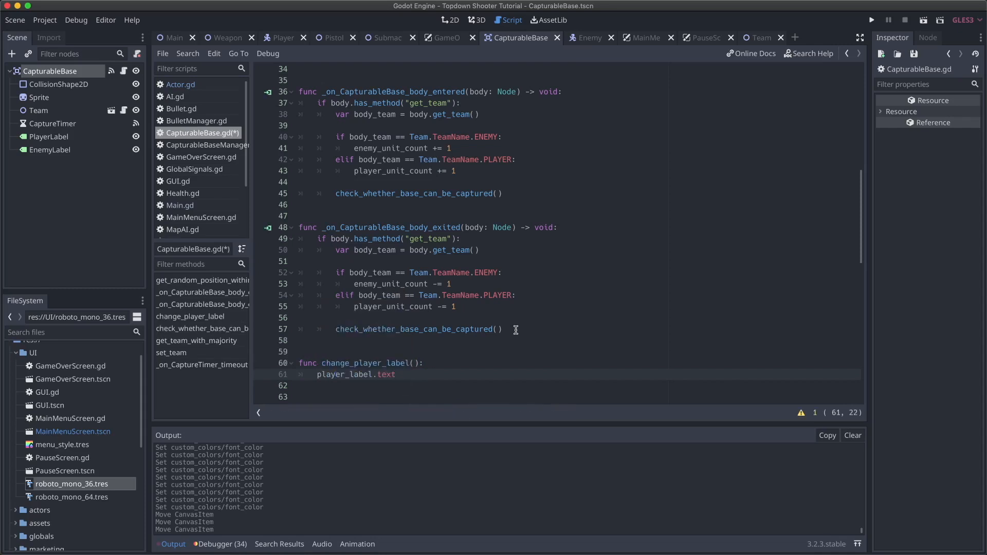
type(" = play")
key("Down")
key("Down")
key("Return")
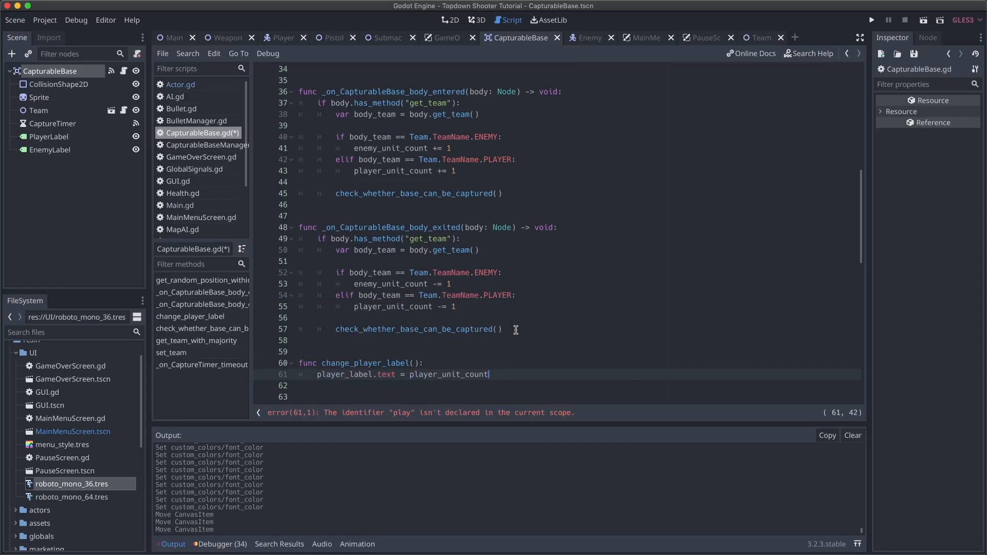
double_click(398, 307)
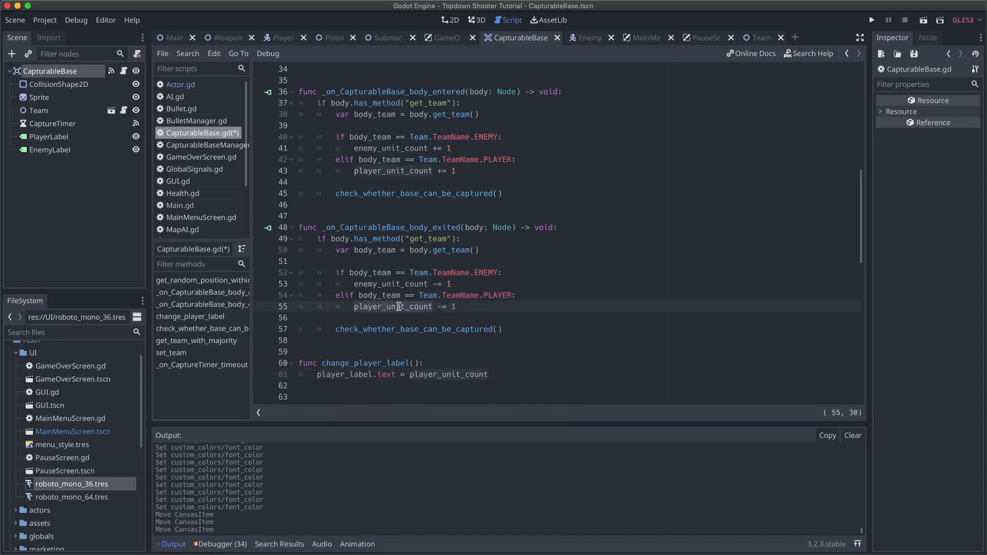
left_click(448, 374)
scroll(448, 374, "down", 1)
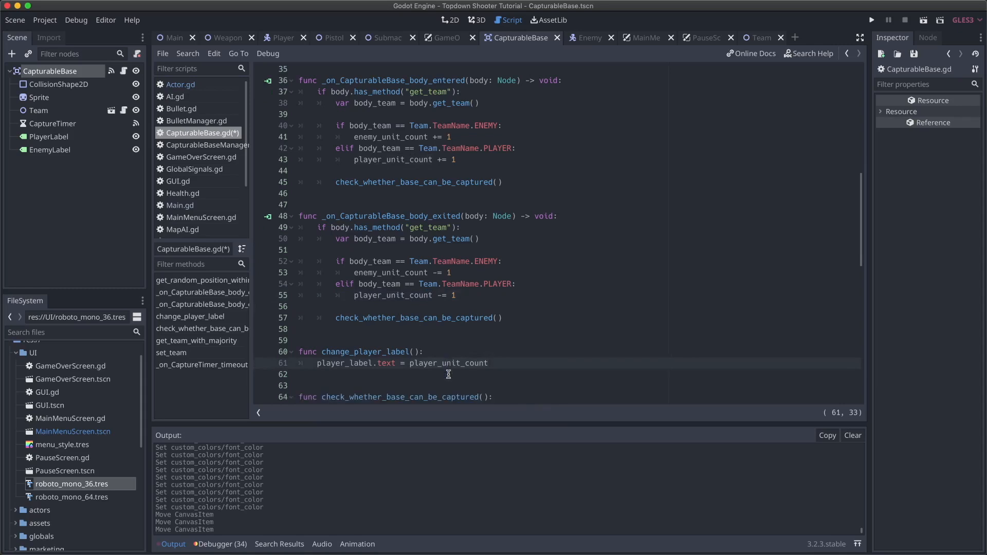
- Duplicate the change_player_label function above the original, with two blank lines before it
left_click(509, 369)
key("shift+Up")
key("shift+Up")
key("super+c")
key("Up")
key("Return")
key("Return")
key("Up")
key("Up")
key("super+v")
key("Up")
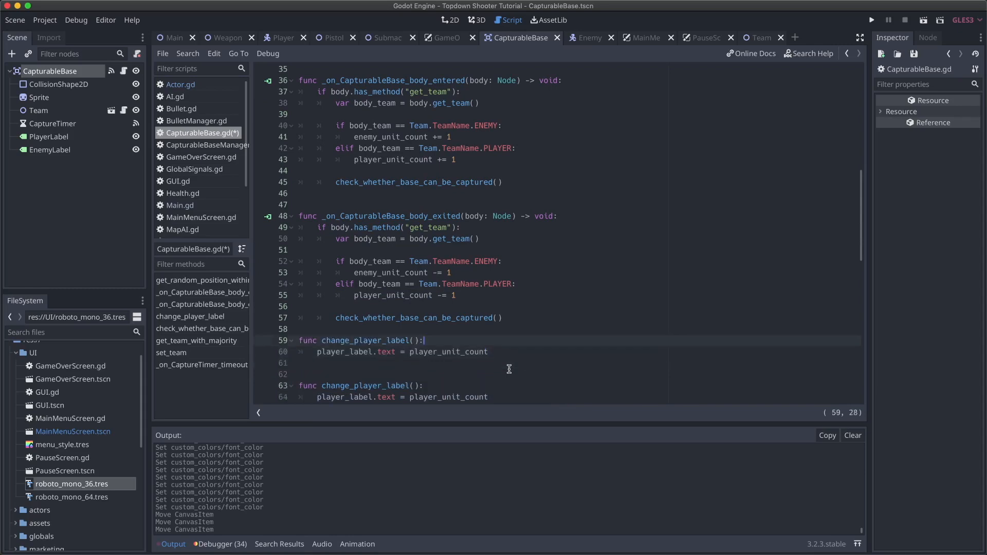
key("Home")
key("Return")
- Rename the upper copy of the function to change_enemy_label
key("Right")
key("Right")
key("Right")
key("Right")
key("Right")
key("Right")
key("Right")
key("Right")
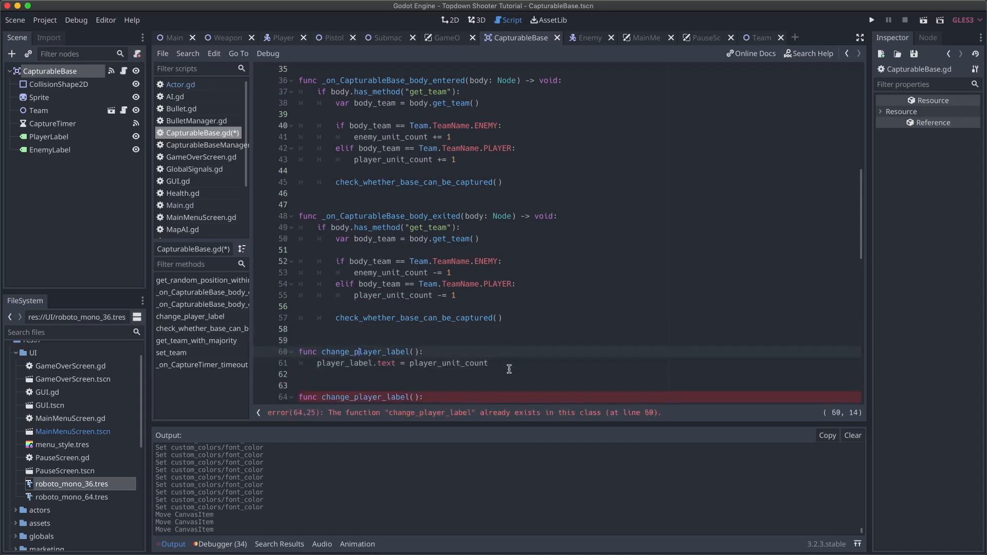
key("shift+Right")
key("shift+Right")
key("shift+Right")
key("shift+Right")
key("shift+Right")
key("shift+Right")
type("enemy")
- Change the body of change_enemy_label to enemy_label.text = enemy_unit_count and save the script
key("Down")
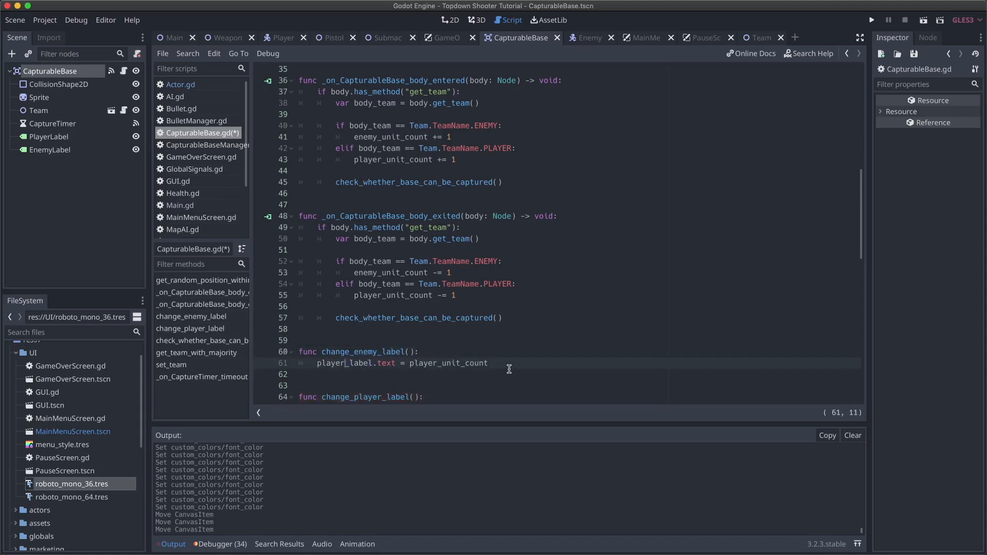
key("shift+Left")
key("shift+Left")
key("shift+Left")
key("shift+Left")
key("shift+Left")
key("shift+Left")
type("enem")
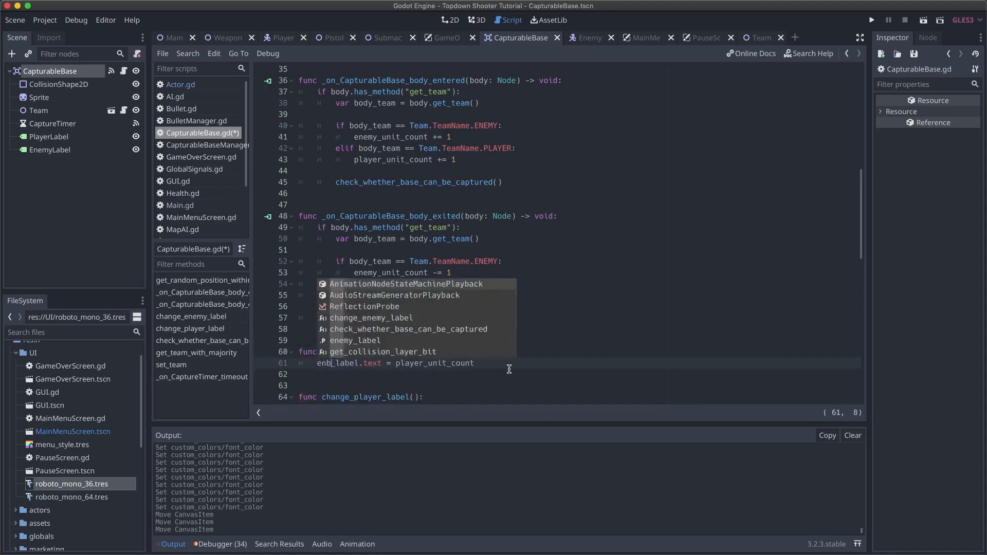
type("y")
key("Right")
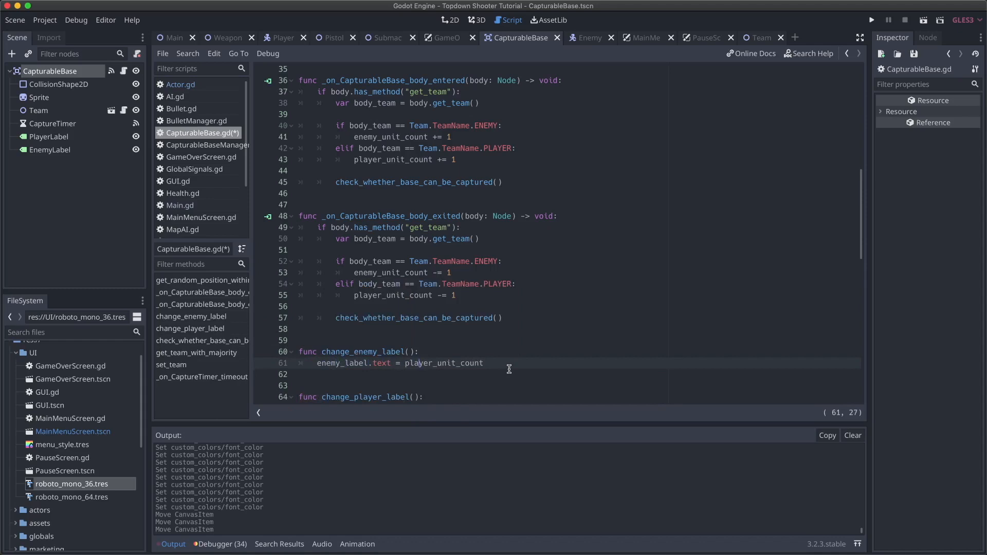
key("BackSpace")
key("BackSpace")
key("BackSpace")
key("BackSpace")
key("BackSpace")
key("BackSpace")
type("enemy")
key("ctrl+s")
- In the body-exited handler, call change_player_label() after player_unit_count is decremented
left_click(473, 329)
scroll(473, 334, "down", 2)
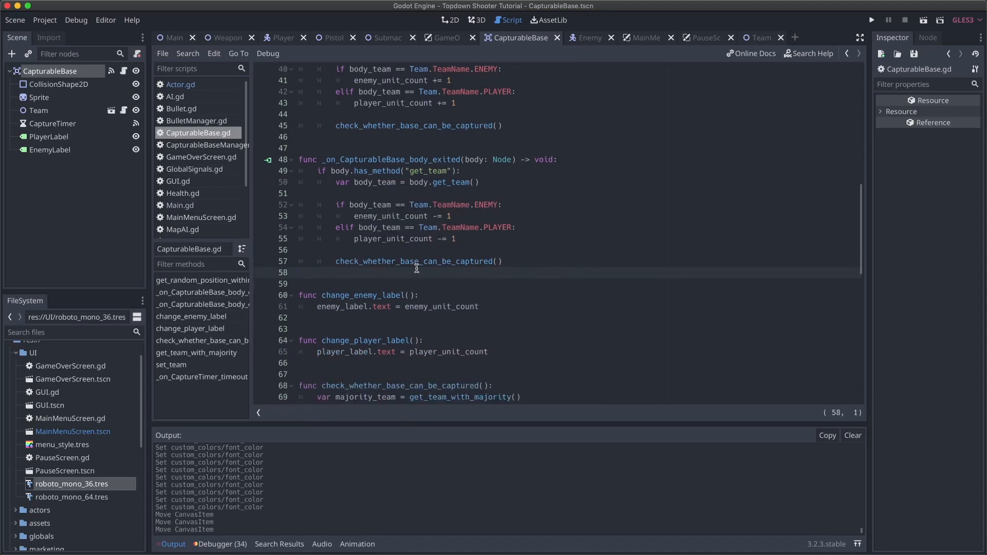
left_click(467, 241)
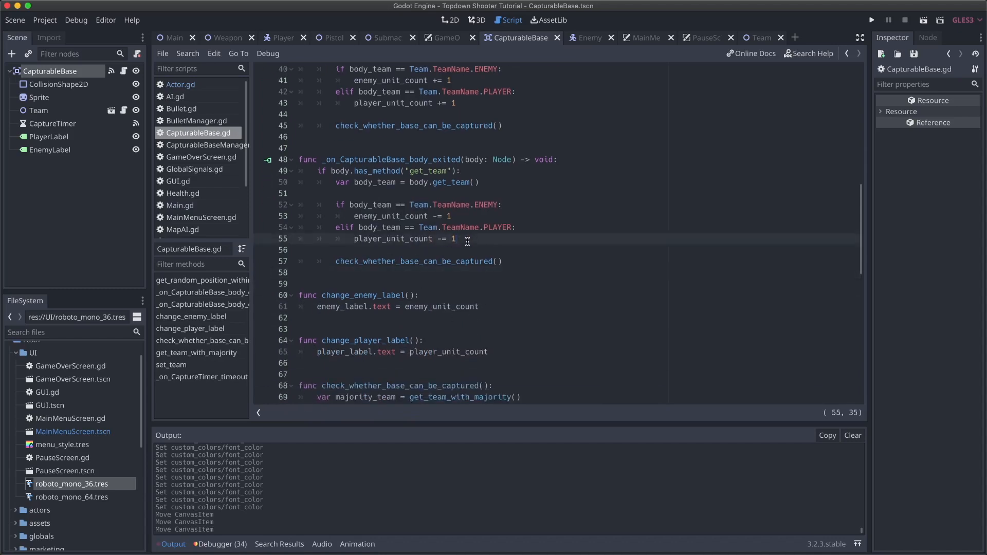
scroll(468, 241, "up", 2)
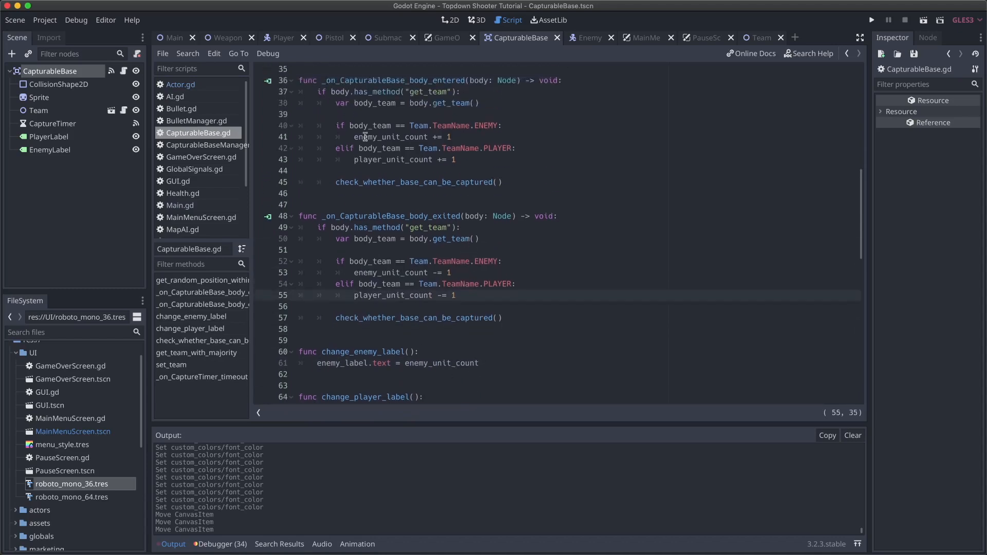
key("Return")
type("change")
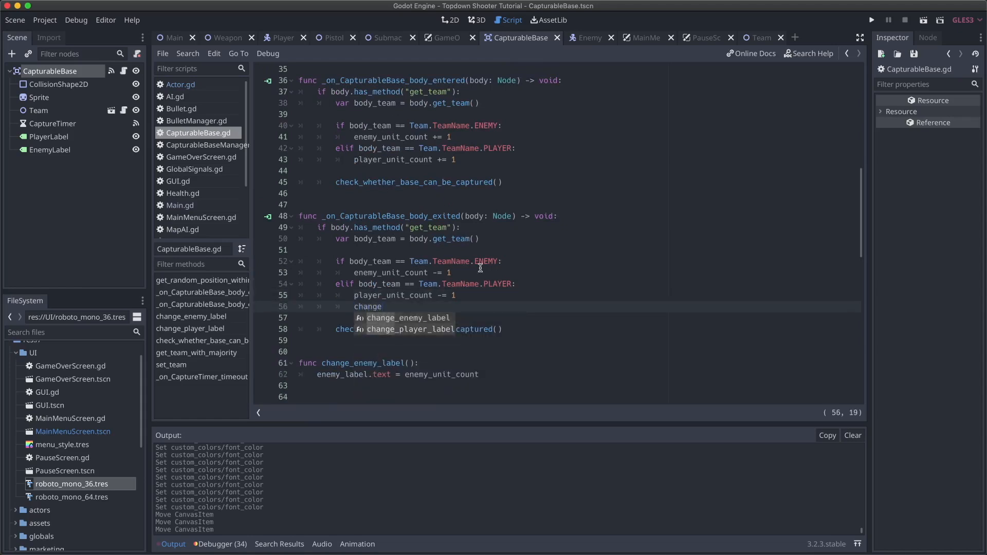
key("Down")
key("Return")
- In the body-exited handler, call change_enemy_label() after enemy_unit_count is decremented
key("Up")
key("Up")
key("Up")
key("Return")
type("chang")
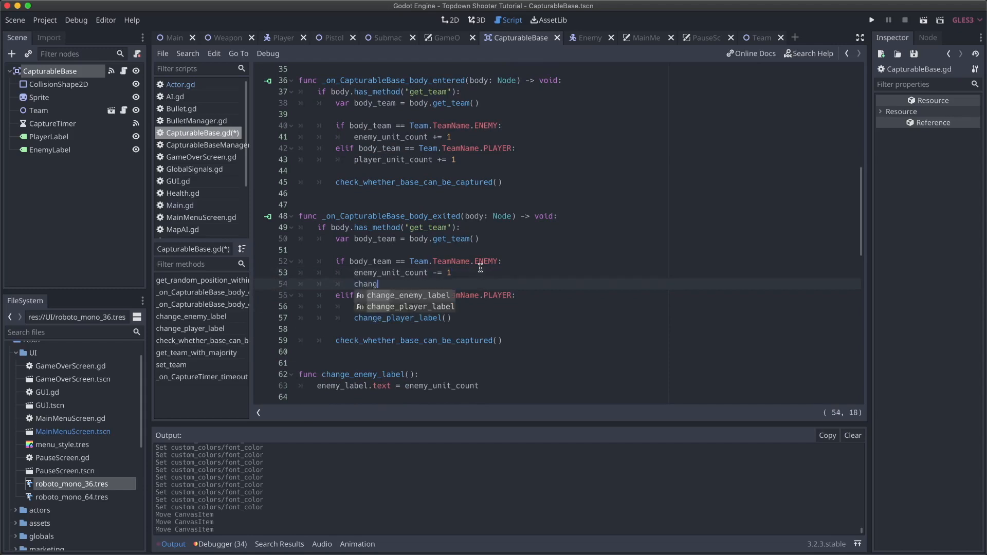
key("Return")
- Copy the change_enemy_label() call into the body-entered handler, right after enemy_unit_count is incremented
key("shift+Home")
key("ctrl+c")
left_click(468, 136)
key("Return")
key("ctrl+v")
- In the body-entered handler, call change_player_label() after player_unit_count is incremented, and save the script
key("Down")
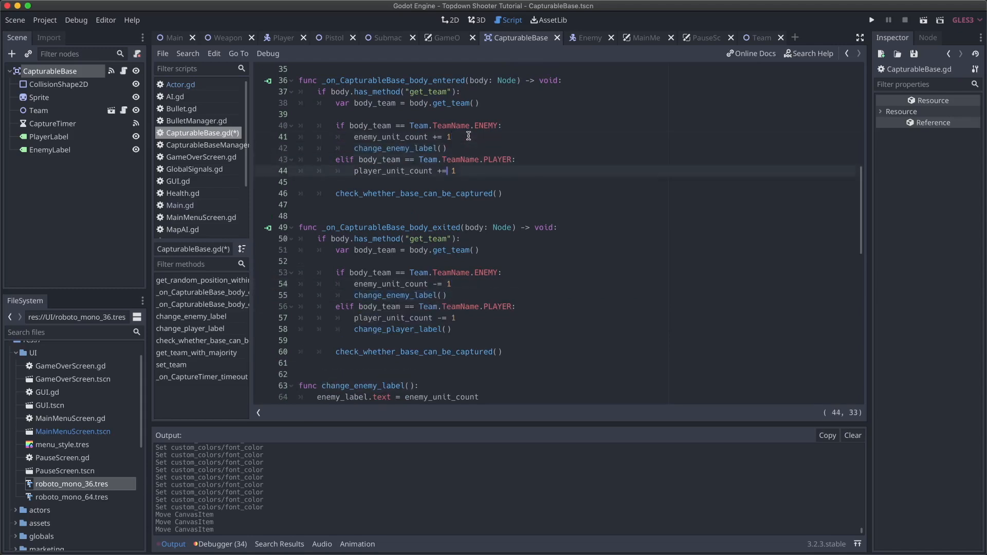
key("Down")
key("Return")
type("c")
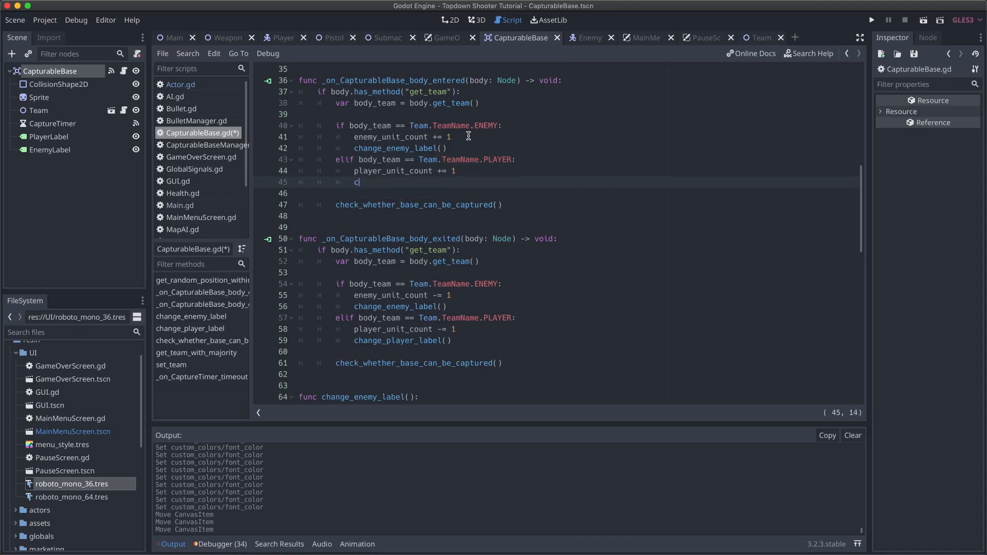
type("han")
key("Down")
key("Return")
key("ctrl+s")
- In change_enemy_label(), convert enemy_unit_count to a string with str() before assigning it to the label text
left_click(462, 216)
scroll(462, 216, "down", 3)
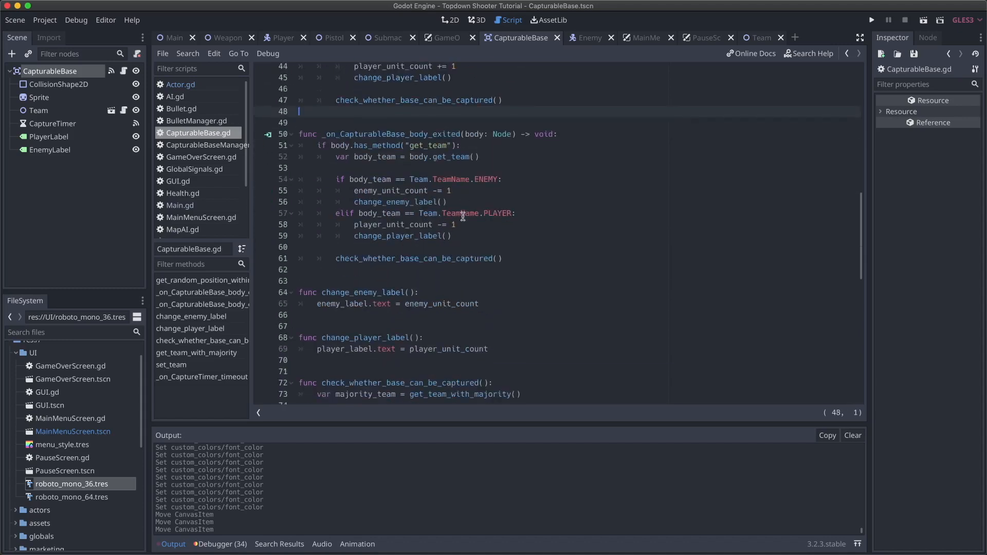
left_click(404, 304)
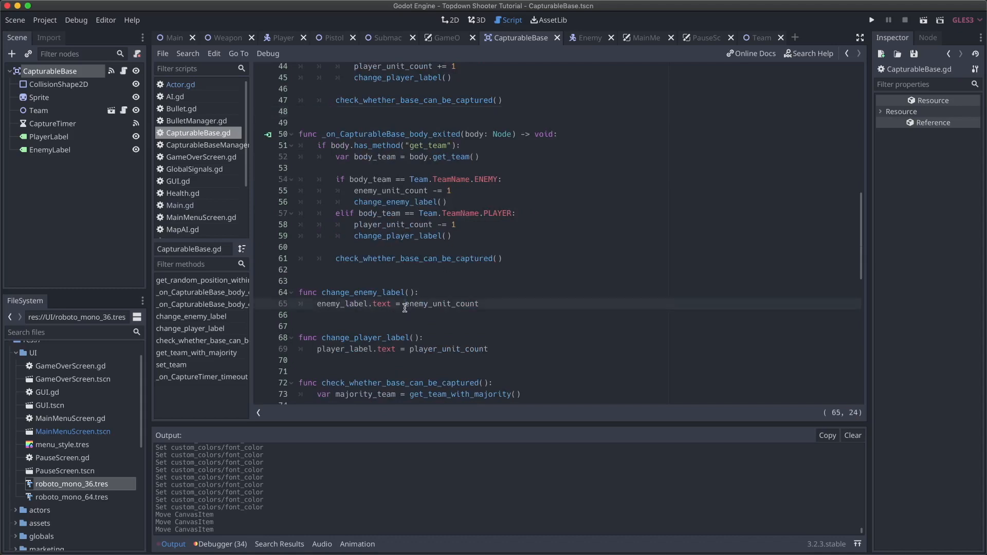
type("str(")
key("End")
type(")")
- In change_player_label(), wrap player_unit_count in str() and save the script
key("Down")
key("Down")
key("Down")
key("Down")
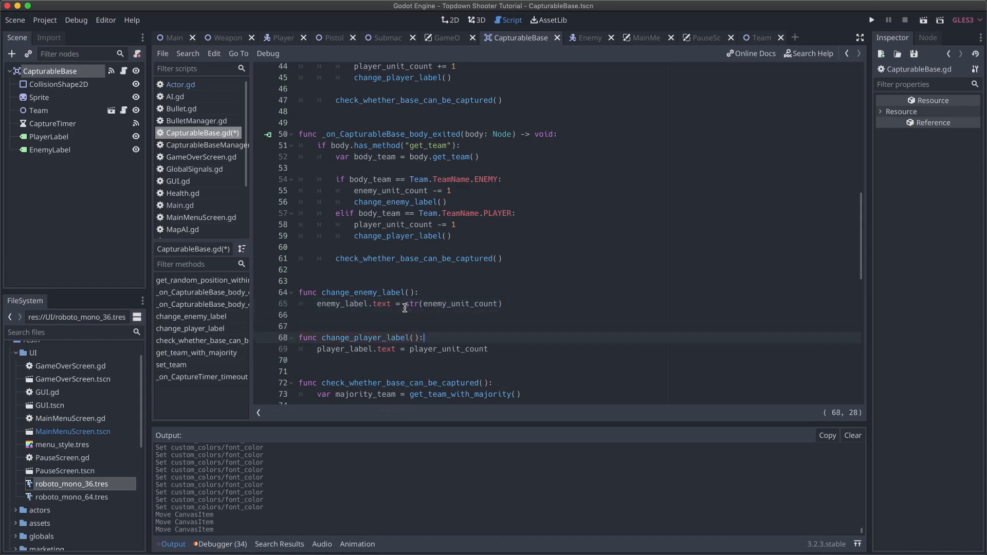
key("BackSpace")
type(")")
key("ctrl+Left")
key("ctrl+Left")
type("str(")
key("ctrl+s")
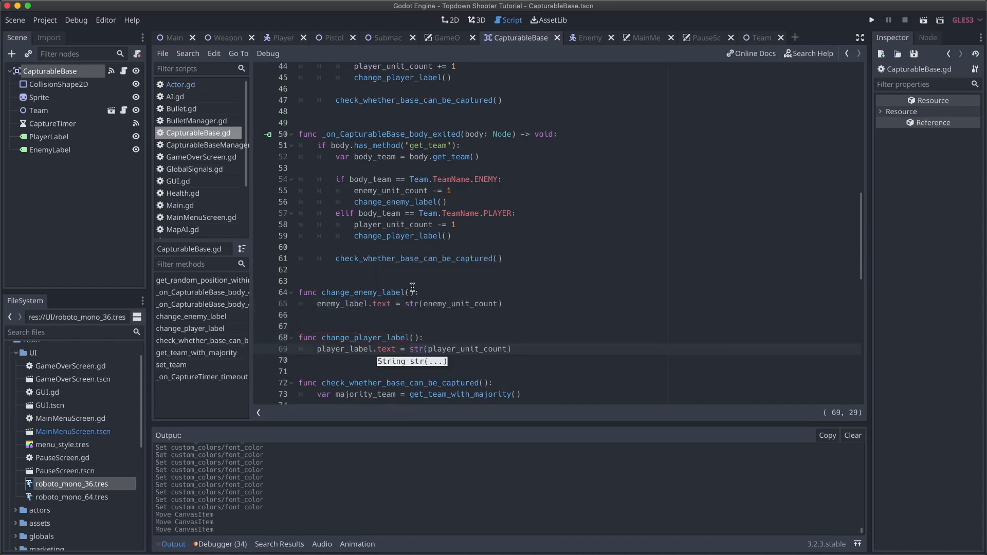
- Review the label calls in the body-entered and body-exited handlers, and examine the two count labels in the 2D scene view
left_click(421, 251)
scroll(421, 252, "up", 3)
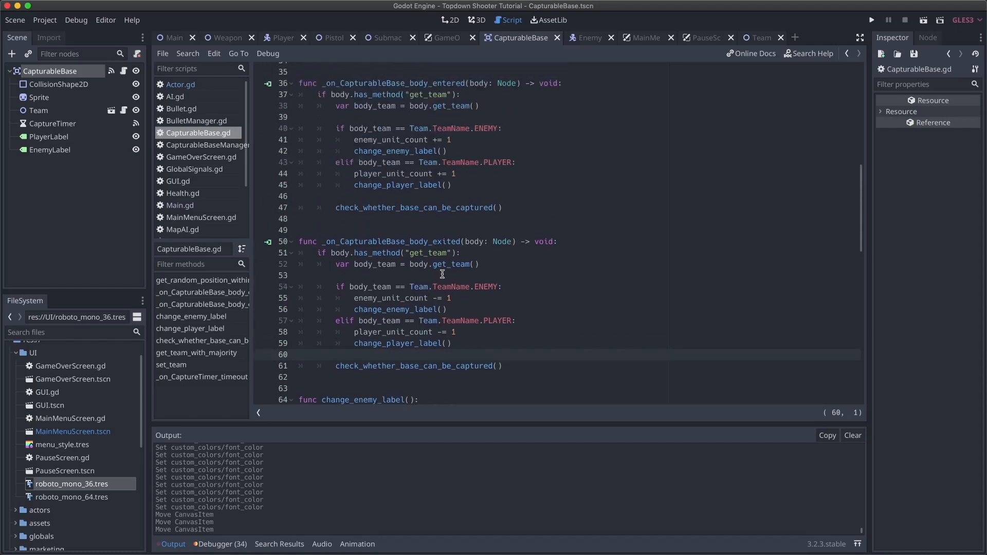
scroll(442, 273, "up", 4)
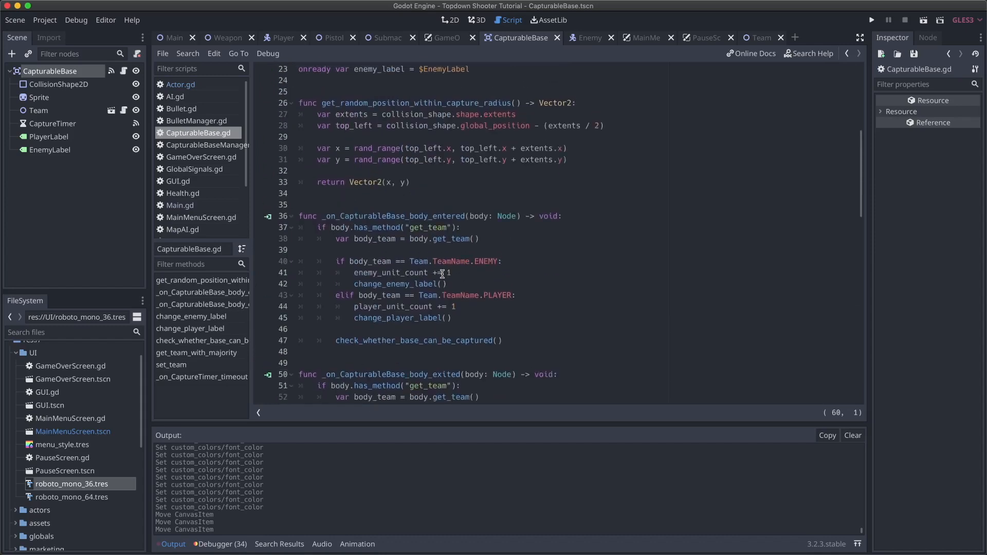
left_click(58, 84)
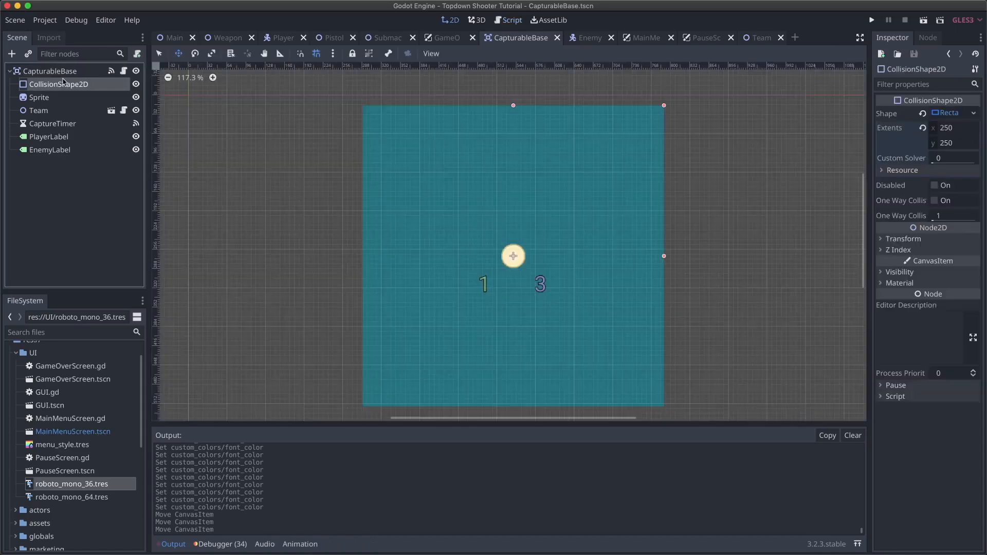
scroll(447, 269, "up", 5)
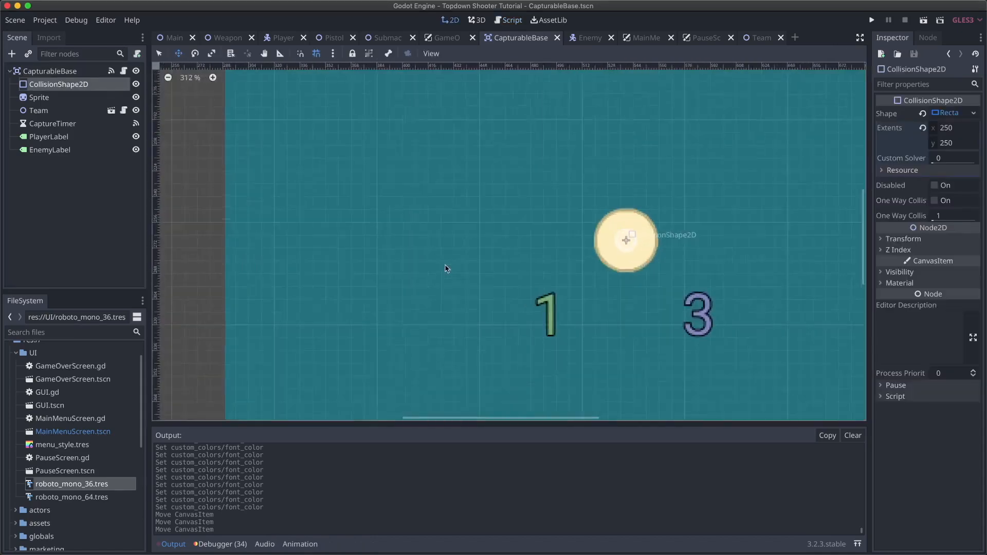
scroll(447, 268, "right", 5)
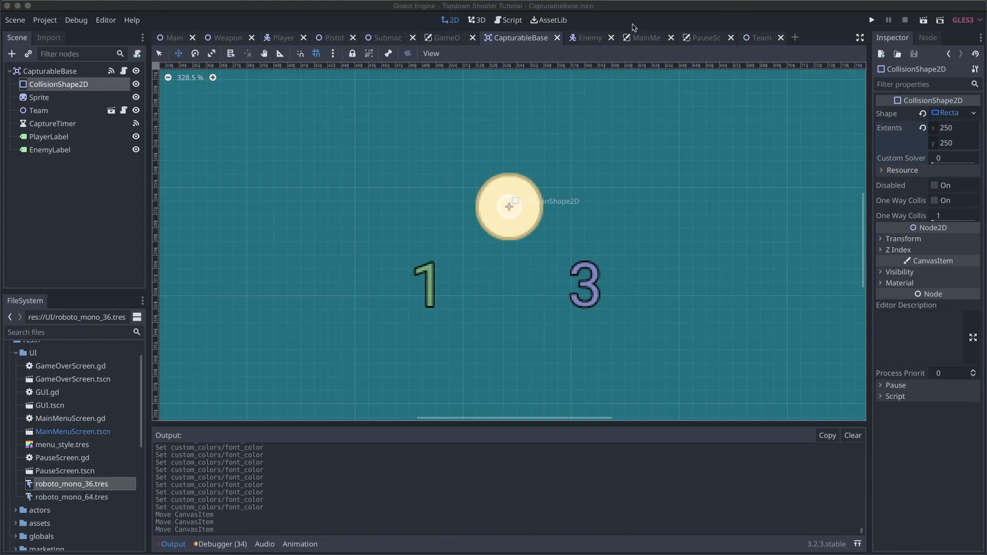
- Save and run the project, start a game, and move the player with the squad toward the central base
key("super+s")
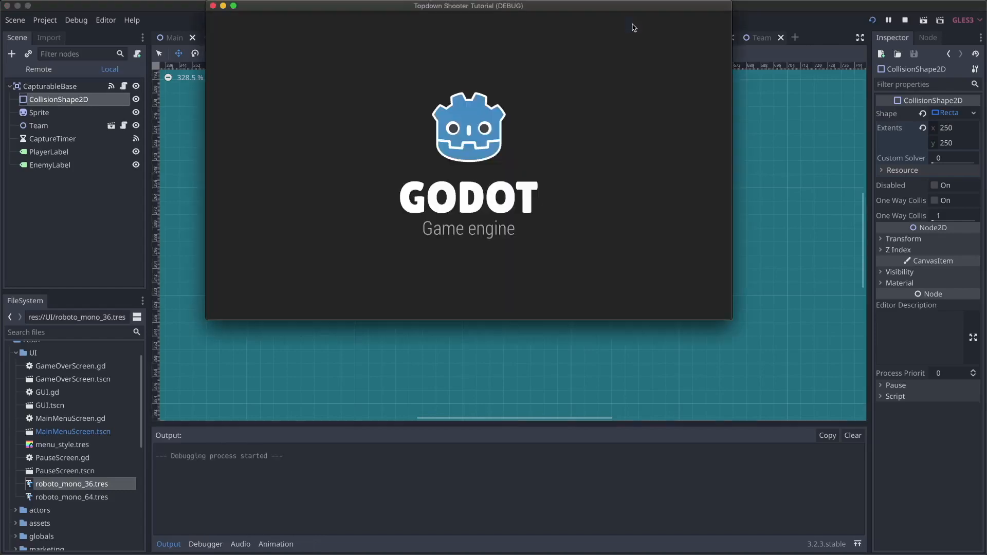
left_click(469, 134)
key("s")
key("a")
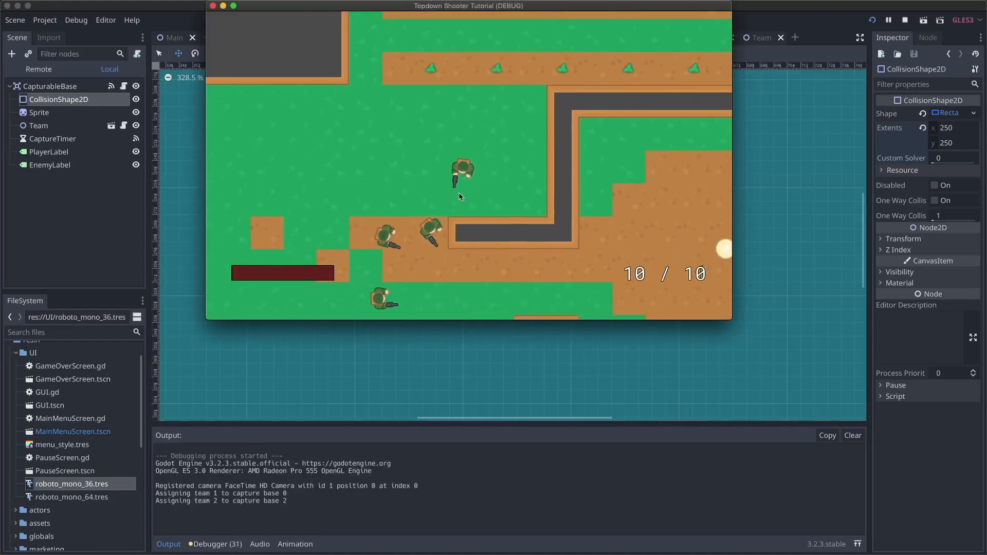
key("s")
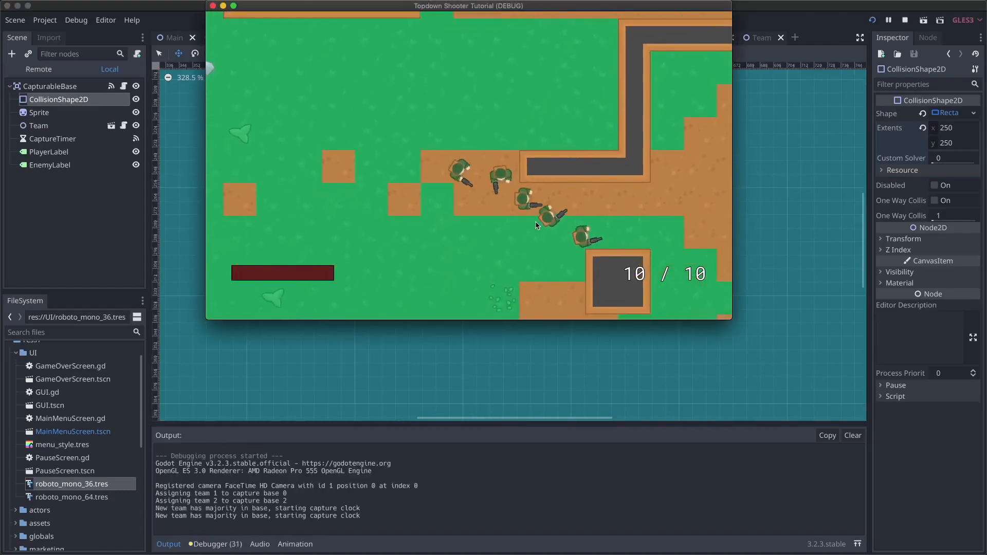
key("d")
left_click(679, 160)
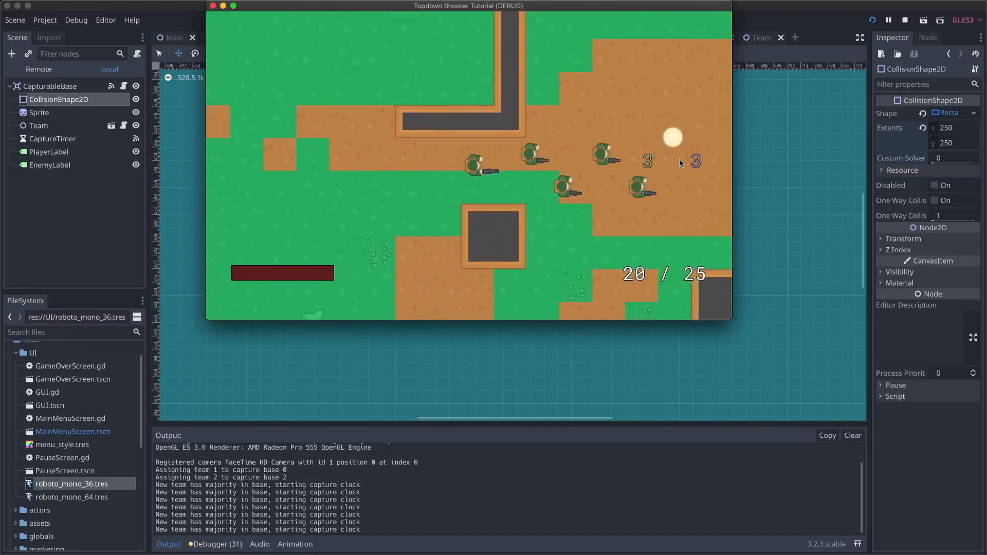
- Walk the player into the central base to check its unit count labels, and stop the game
key("d")
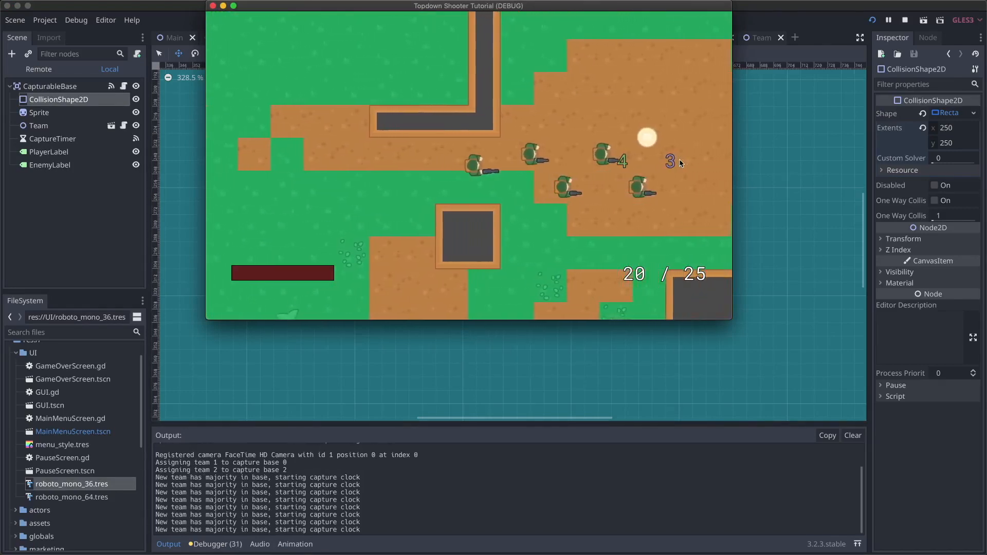
key("d")
key("s")
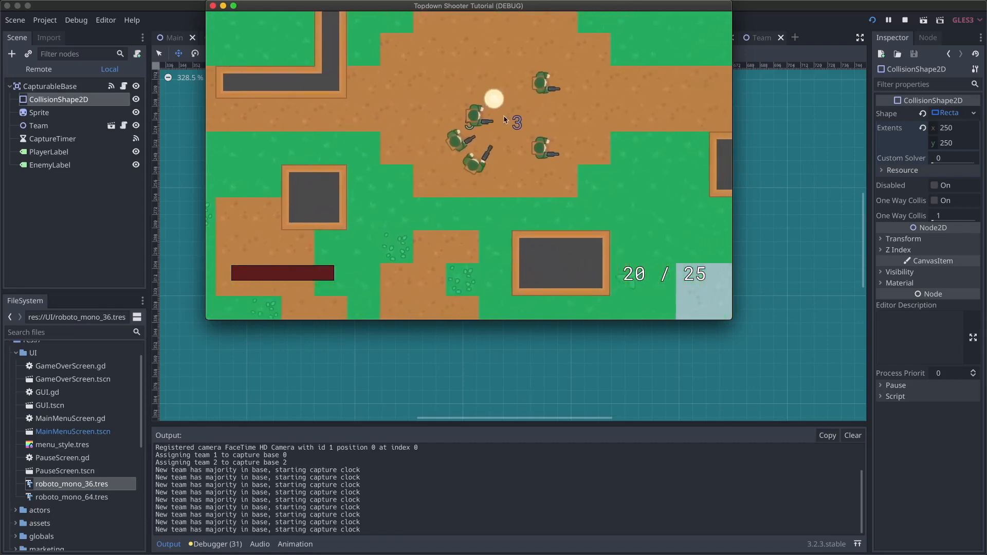
key("d")
key("w")
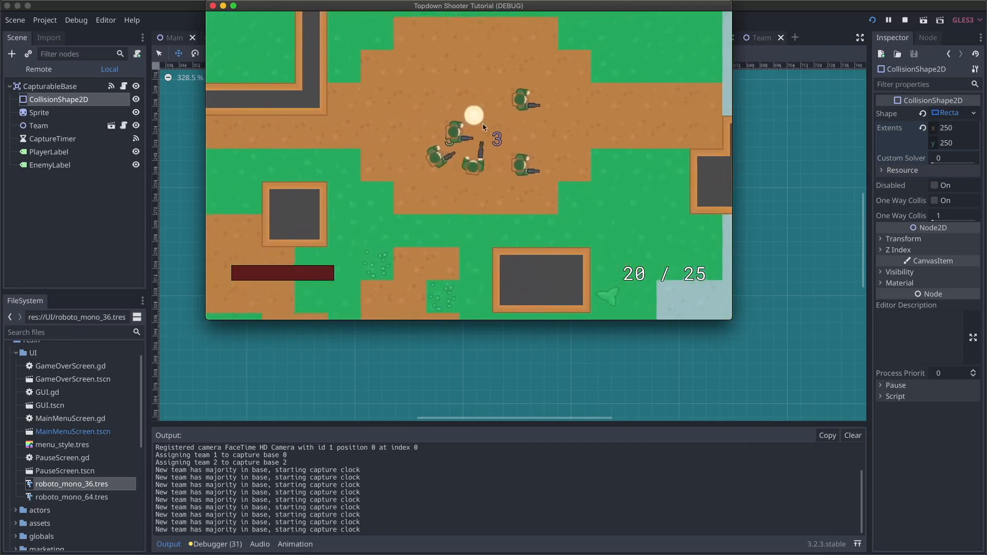
key("F8")
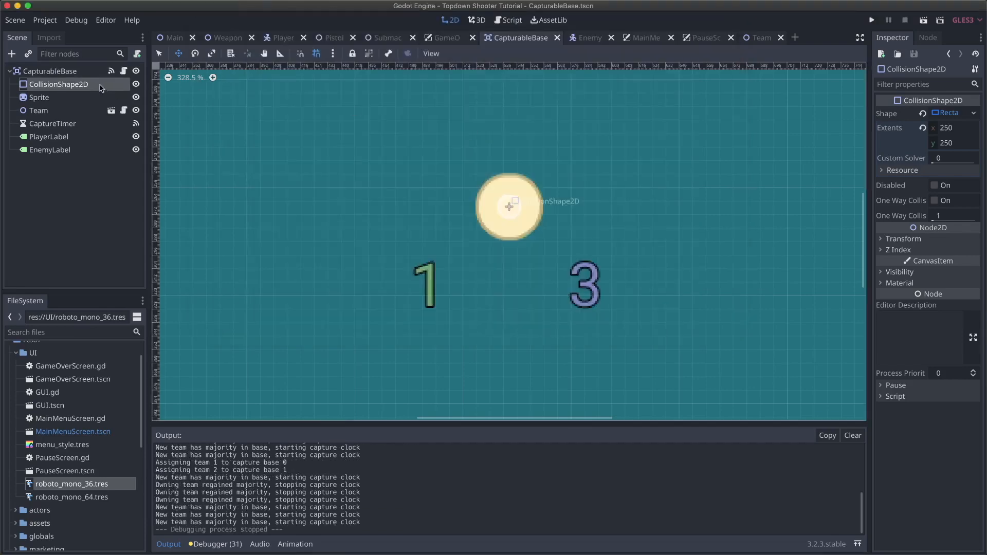
- Add a _ready() -> void function to the CapturableBase script below the onready variables
left_click(124, 71)
scroll(406, 157, "up", 7)
scroll(406, 156, "down", 6)
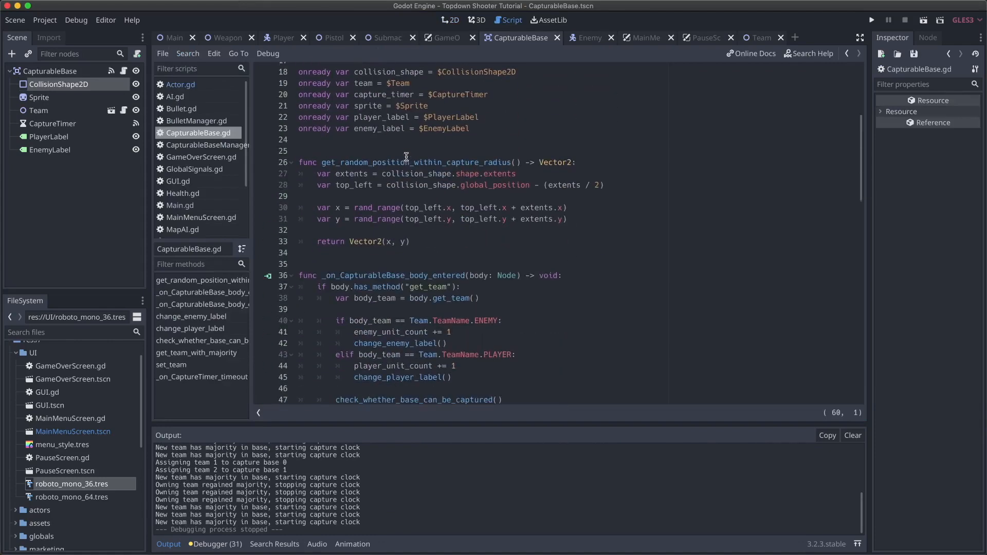
left_click(499, 128)
key("Return")
key("Return")
key("Return")
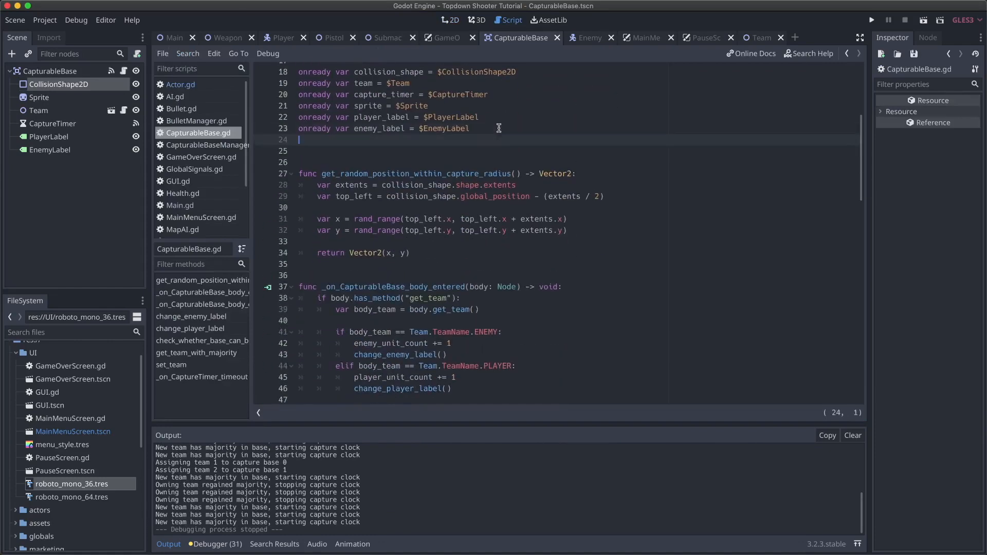
type("func ()")
type("r")
key("Return")
key("Return")
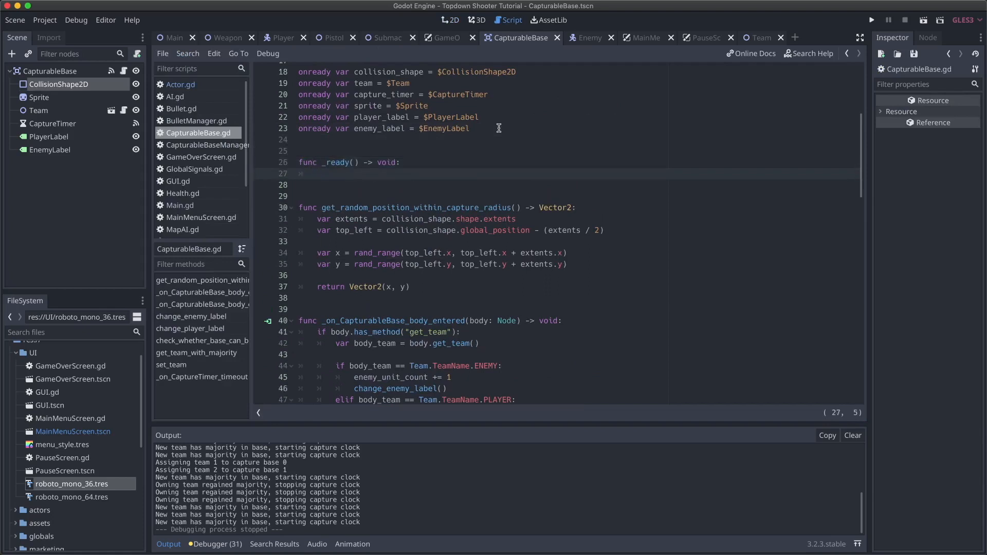
- In _ready(), initialize player_label.text to "0"
type("pla")
key("Down")
key("Return")
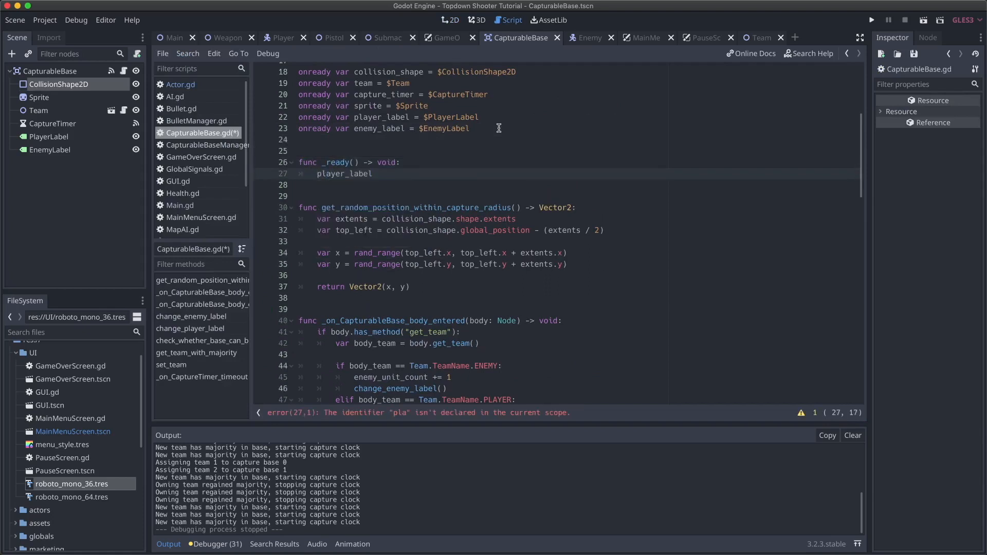
type(".text = \"0")
- Duplicate the player label line in _ready(), change it to enemy_label.text = "0", and save the script
key("Home")
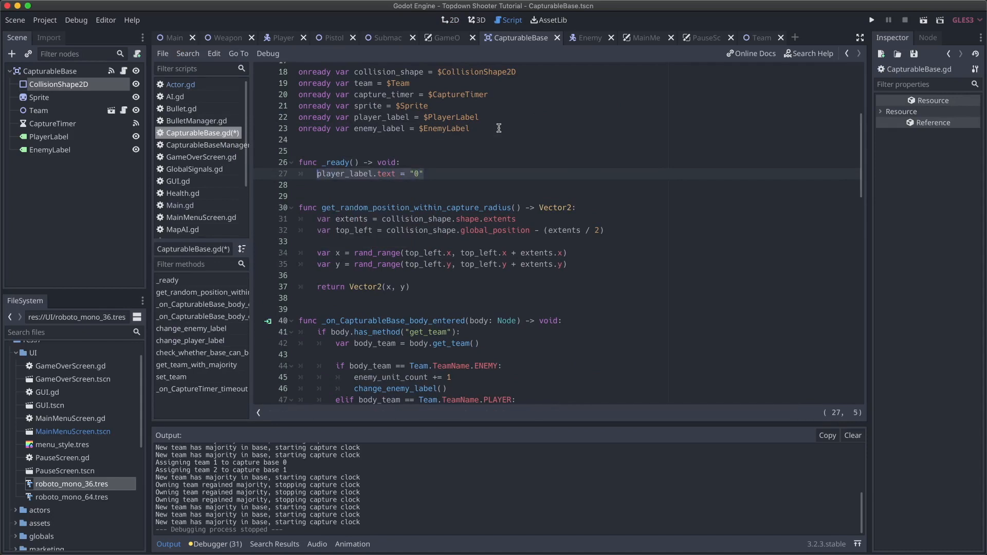
key("super+d")
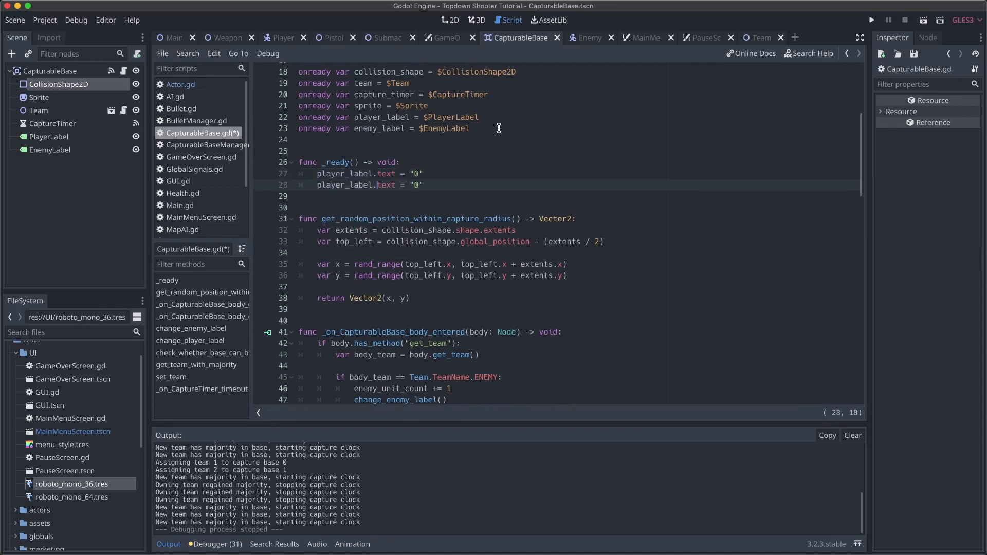
key("Delete")
key("Delete")
key("BackSpace")
key("BackSpace")
key("BackSpace")
key("BackSpace")
key("BackSpace")
type("enemy")
key("super+s")
left_click(455, 161)
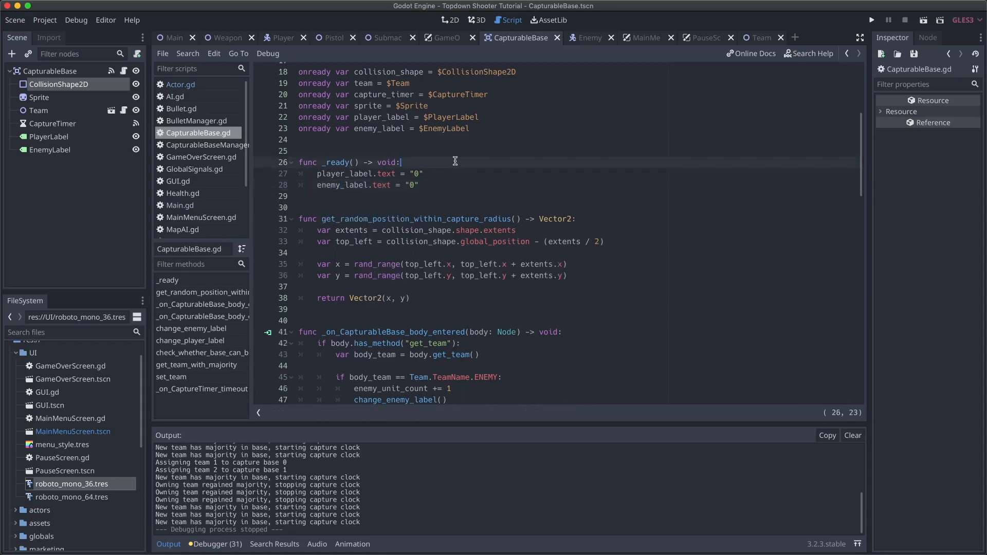
- Run the project again, start a game, and approach the central base to check the initial label counts
key("super+b")
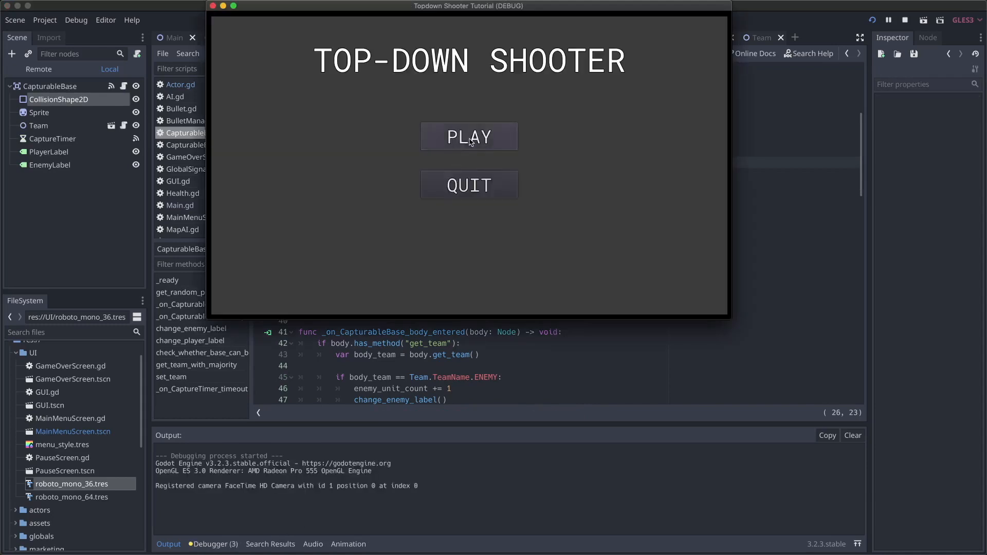
left_click(469, 138)
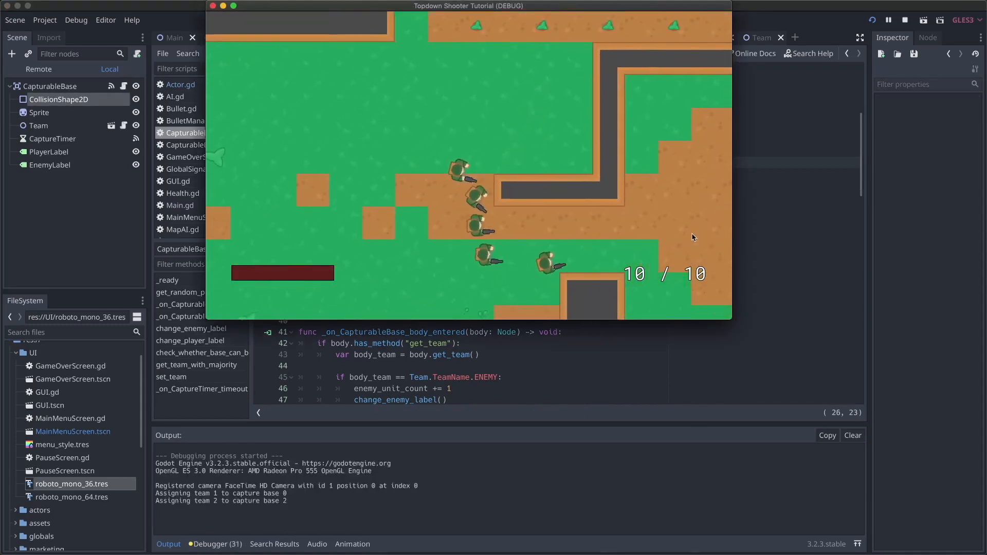
key("d")
key("d")
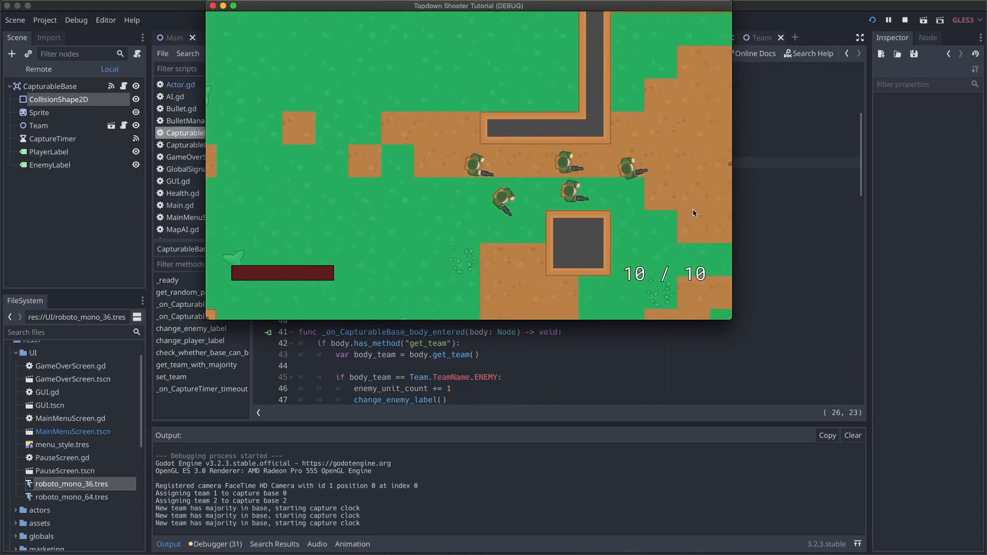
key("d")
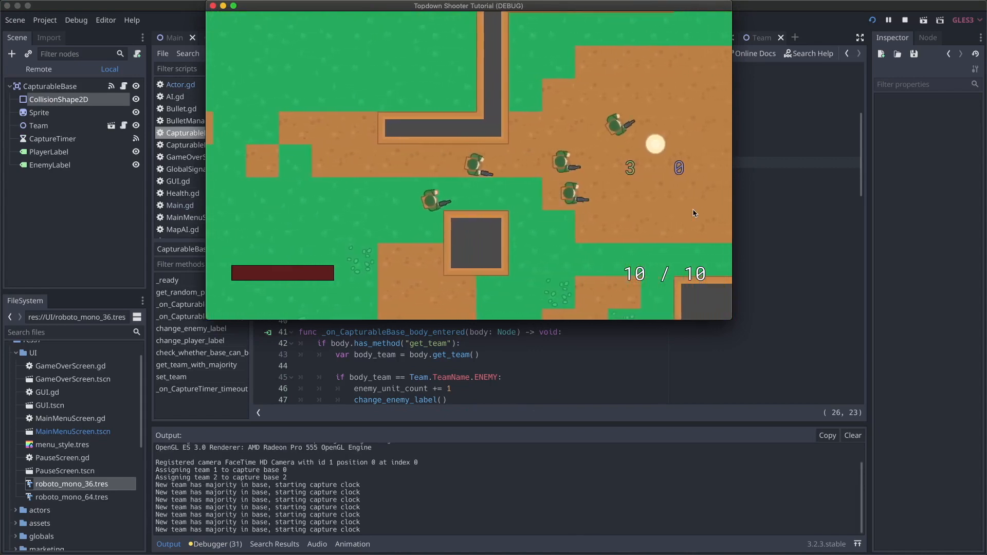
- Move the player around inside the central base and watch the unit count labels while the squad captures it
key("d")
key("w")
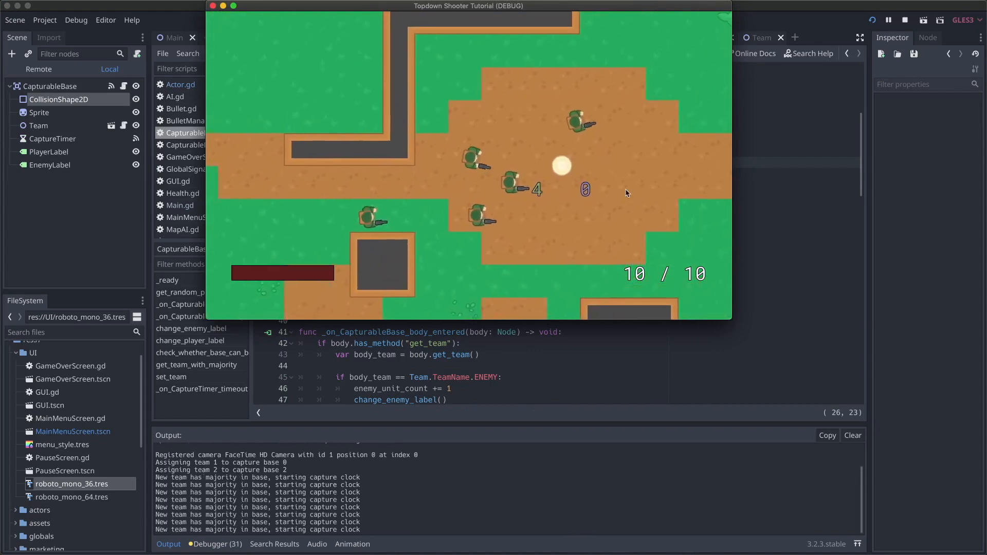
key("d")
key("s")
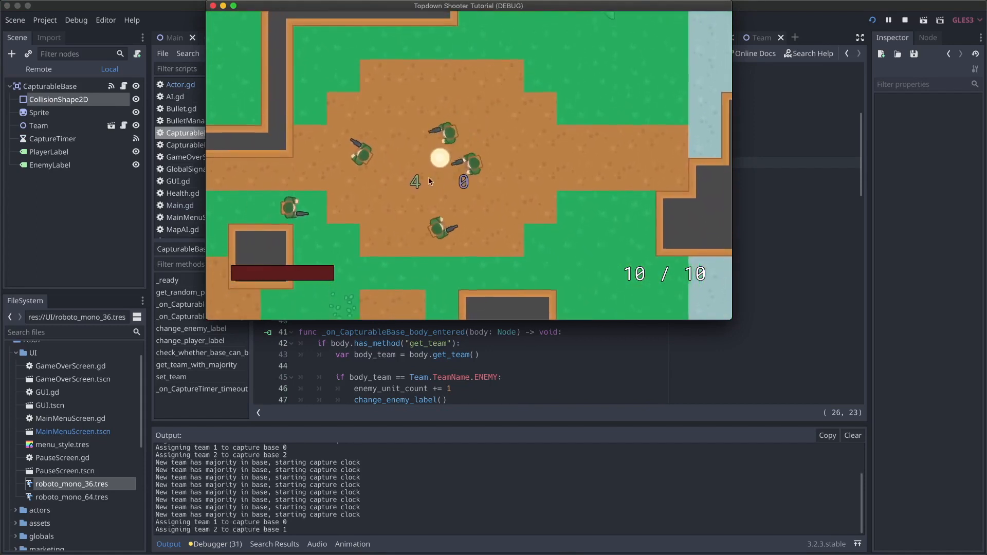
key("s")
key("a")
key("d")
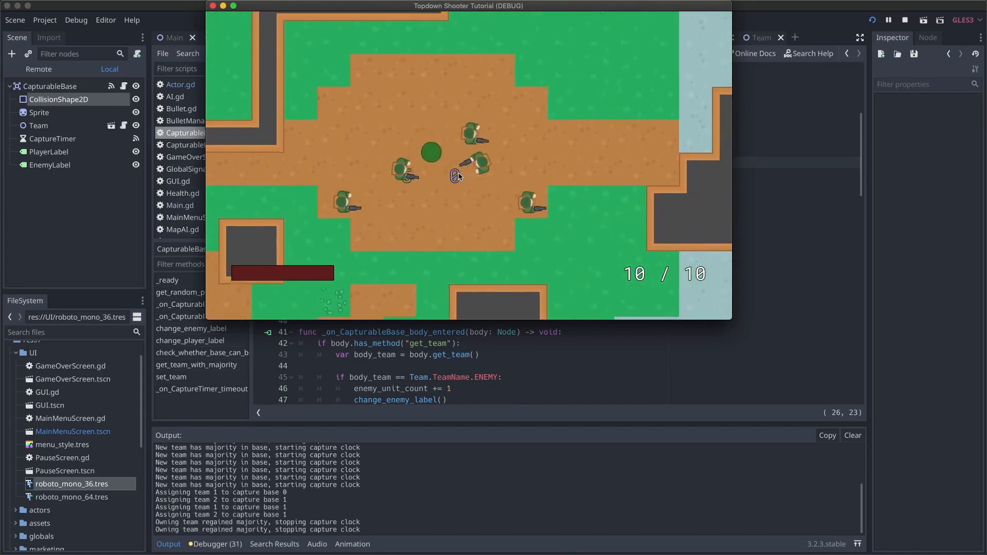
- Lead the player out of the central base toward the roadside base and watch the unit count labels on both bases
key("s")
key("d")
key("s")
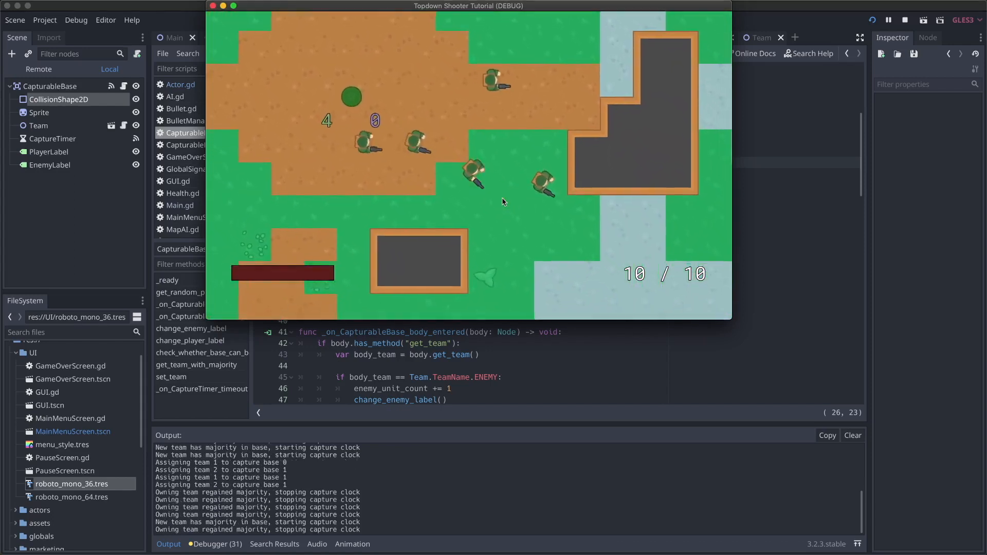
key("d")
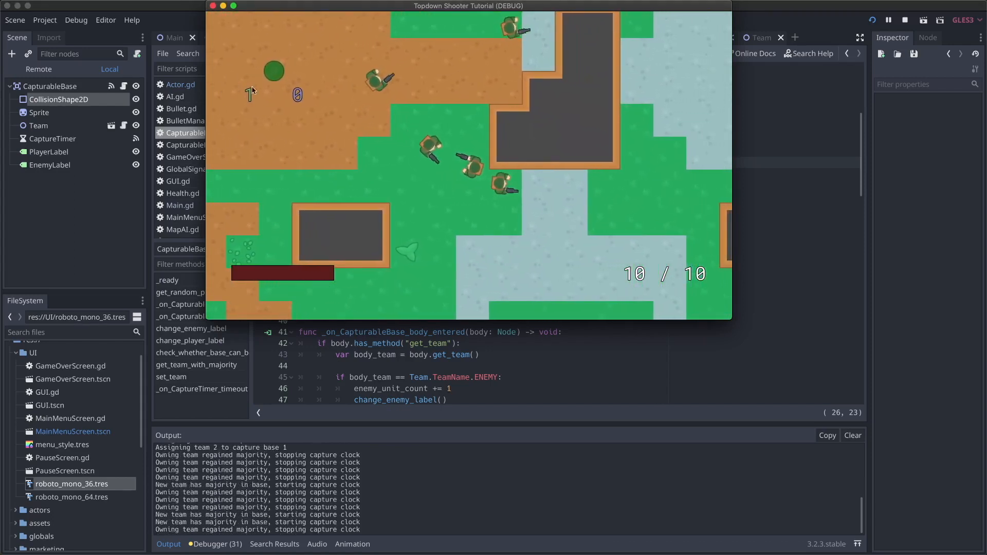
key("s")
key("d")
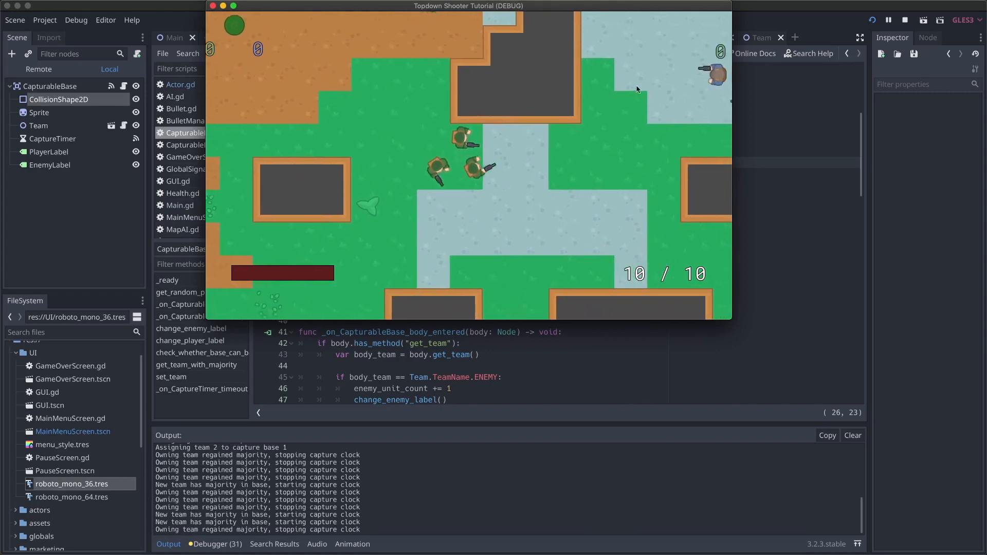
key("d")
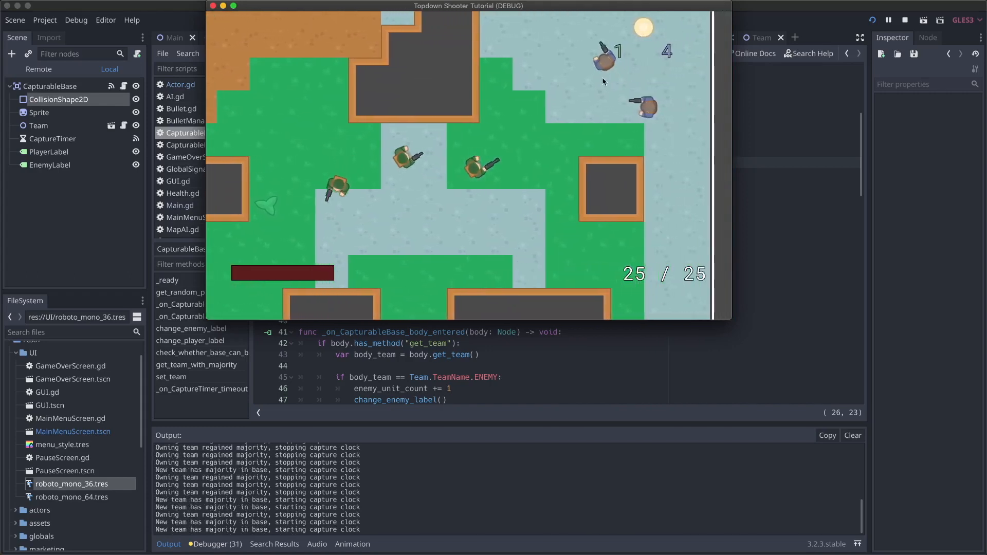
- Shoot at the enemy units in the neutral roadside base while advancing into it and watching its count labels
key("w")
left_click(621, 123)
key("d")
key("w")
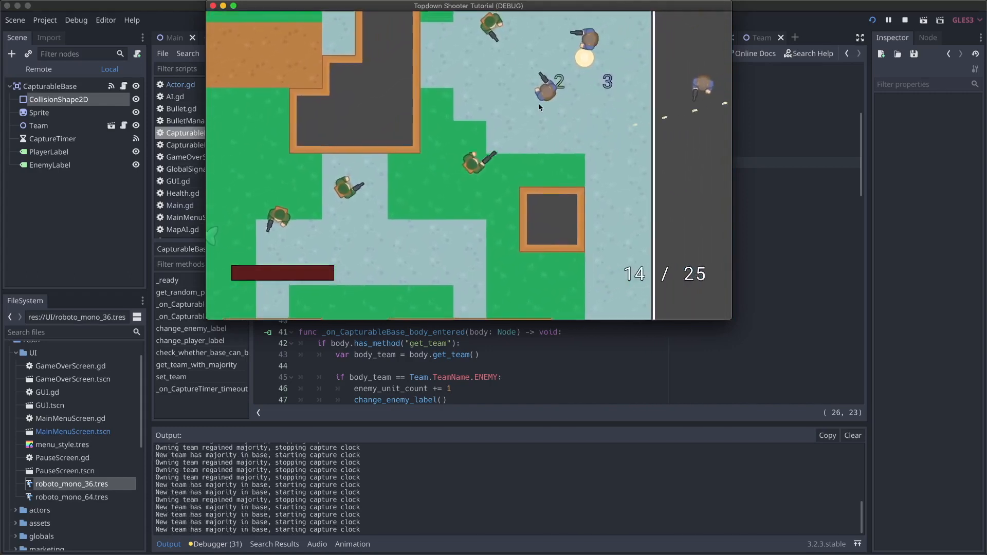
key("d")
key("w")
left_click(518, 59)
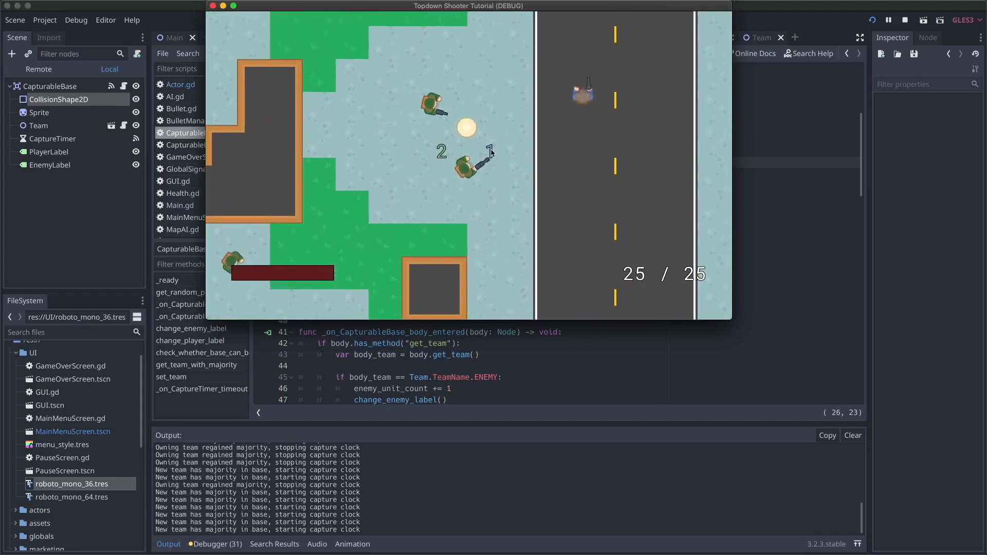
- Reload, fire at the remaining enemy by the roadside base, and move onto the road while checking the base's label counts
key("r")
key("d")
key("w")
left_click(535, 131)
key("d")
key("w")
left_click(535, 131)
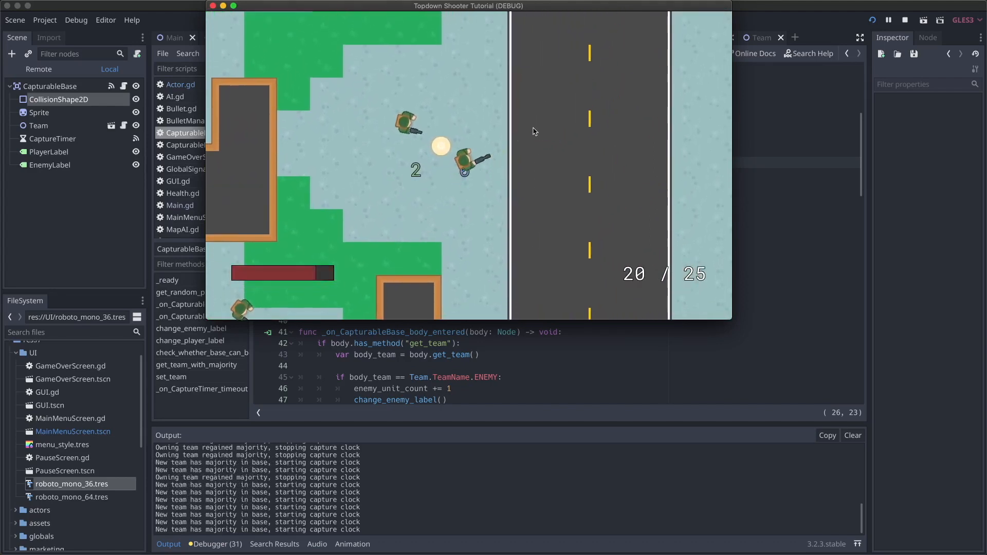
key("d")
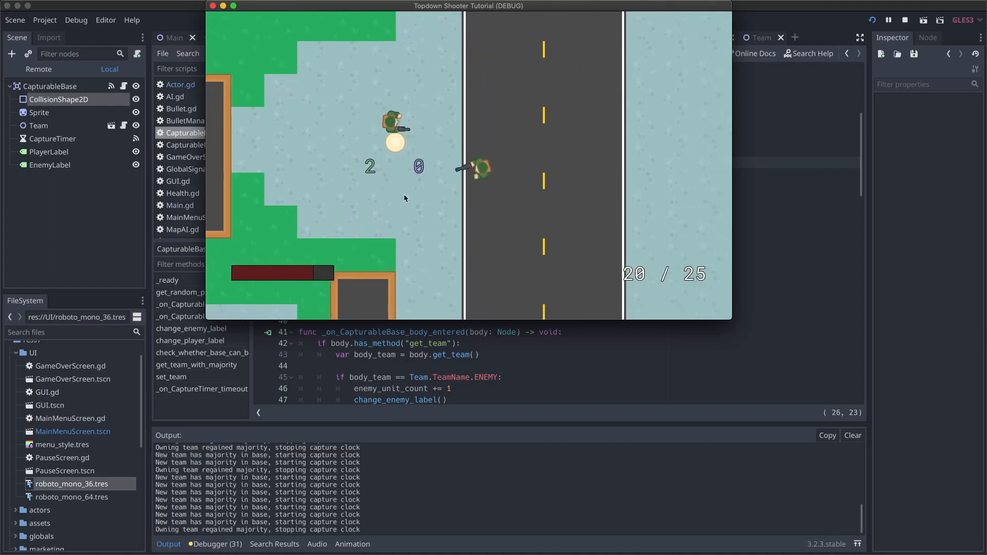
- Cross the road to the enemy-owned base, fight its defenders while watching the count labels, and stop the running game
key("d")
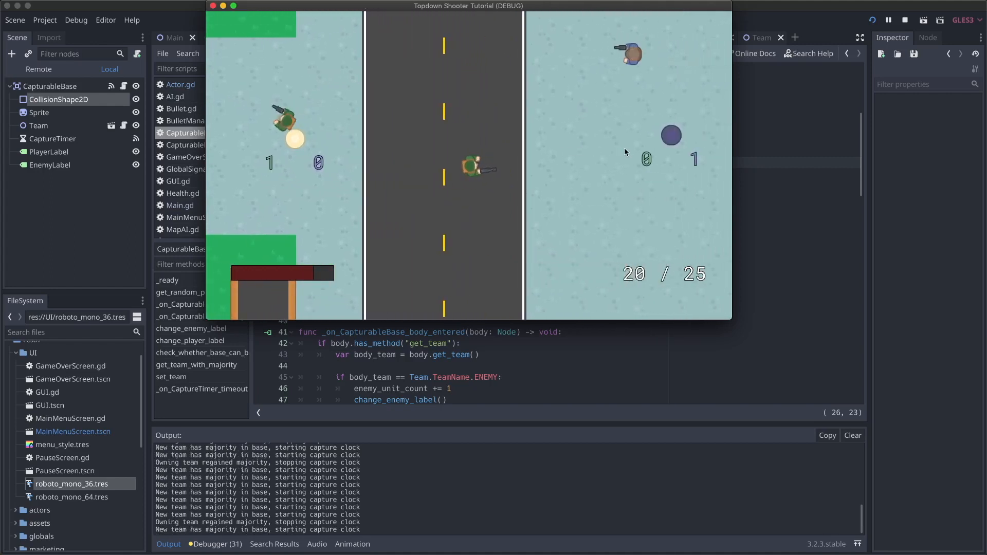
key("d")
left_click_drag(612, 144, 554, 263)
key("r")
key("d")
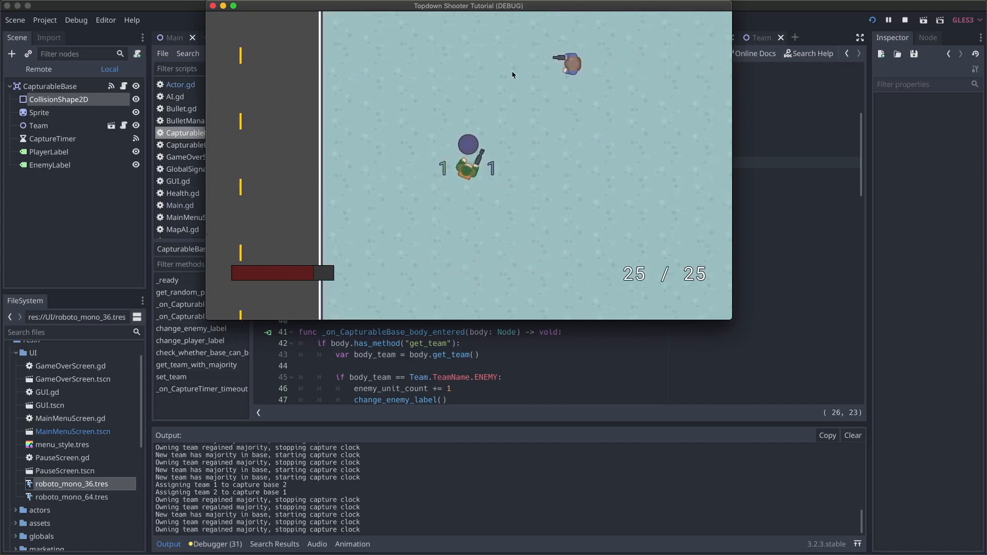
left_click_drag(513, 77, 510, 78)
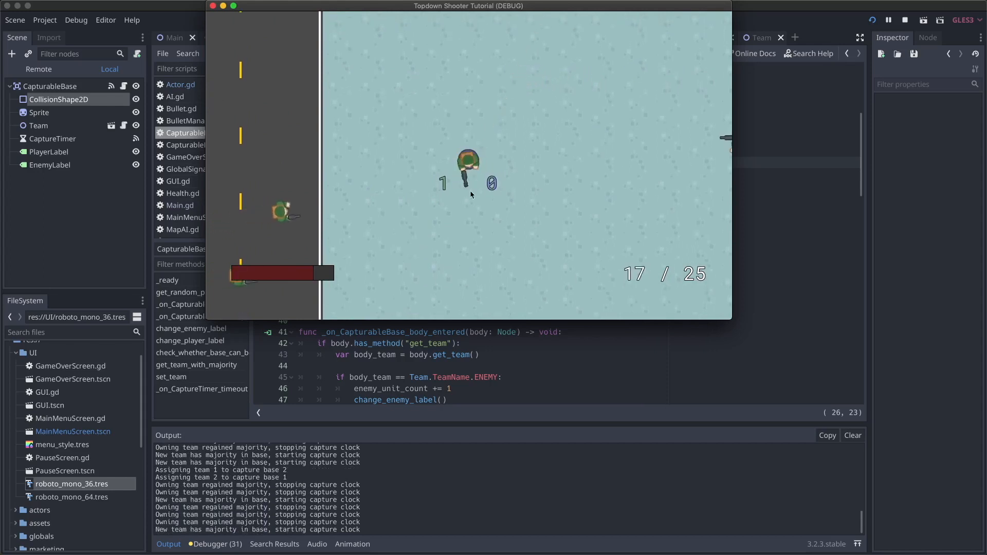
left_click_drag(579, 145, 570, 145)
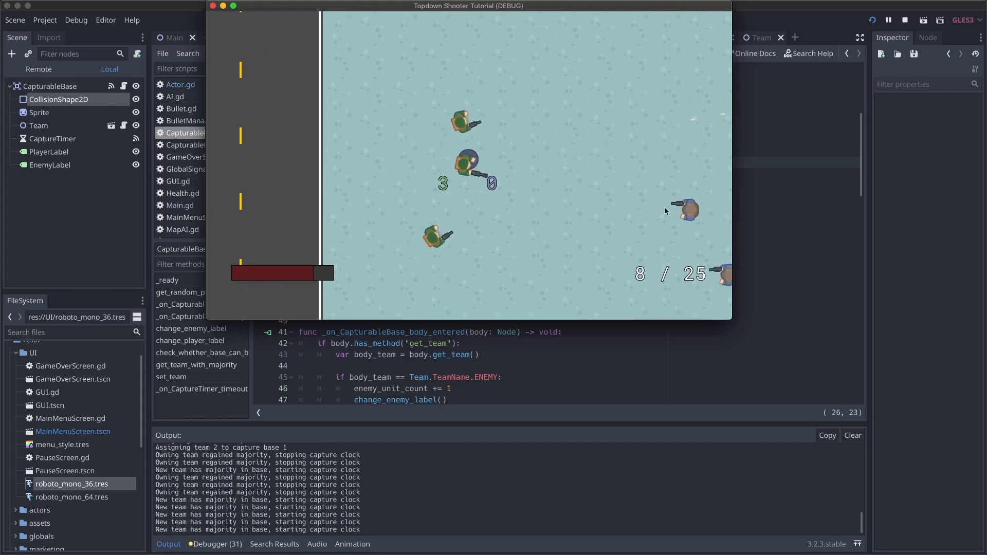
left_click_drag(639, 275, 641, 250)
key("d")
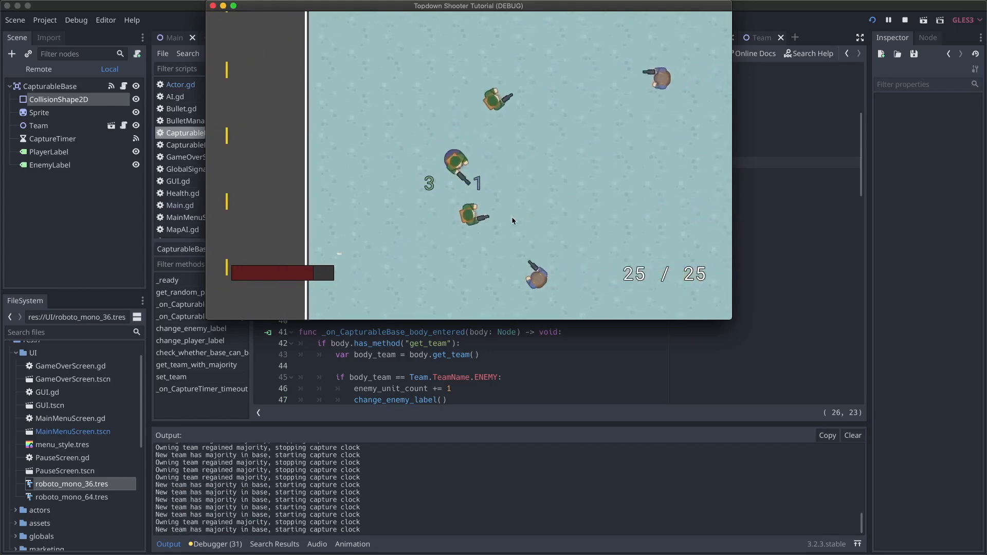
key("F8")
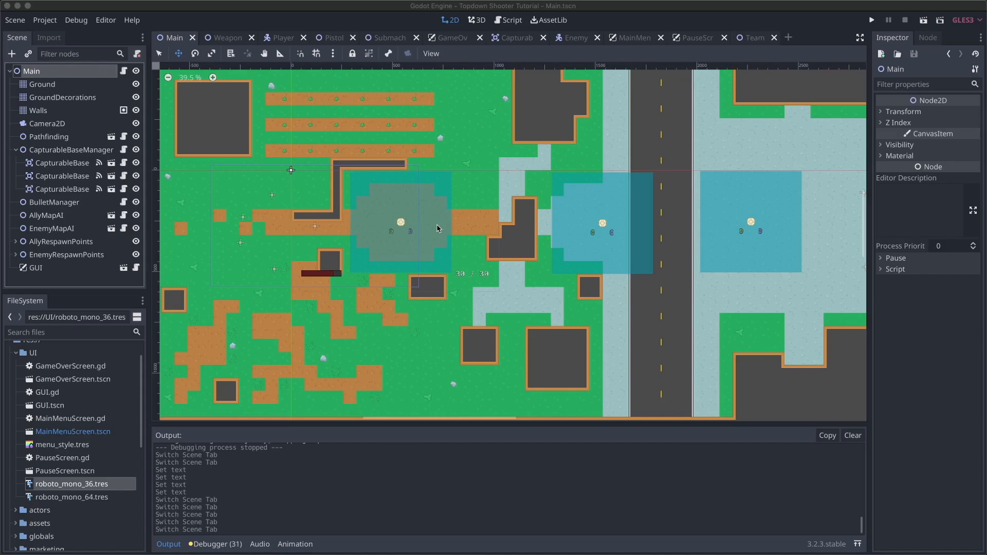
- Compare the GameOverScreen scene with the PauseScreen scene and inspect the properties of PauseScreen's Overlay node
left_click(445, 38)
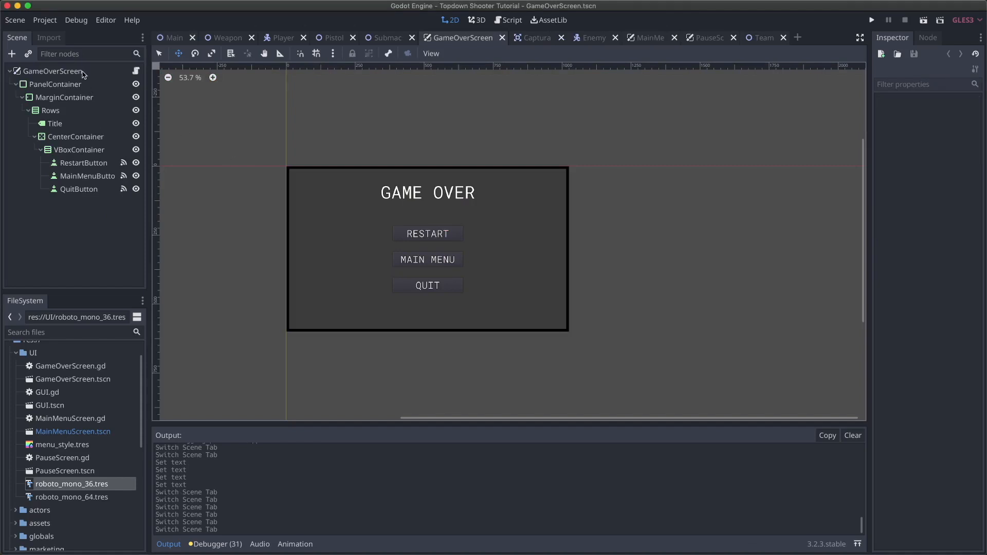
left_click(51, 71)
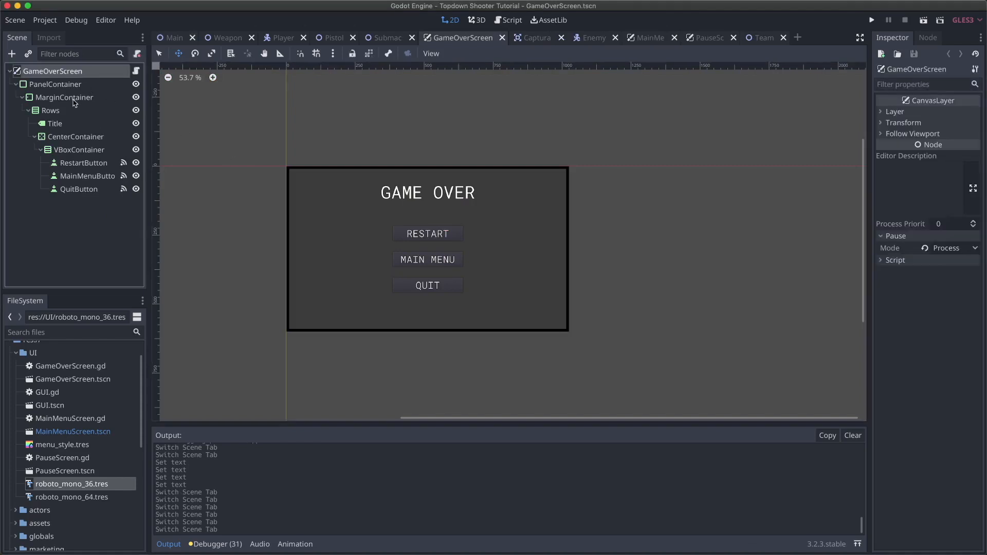
left_click(708, 39)
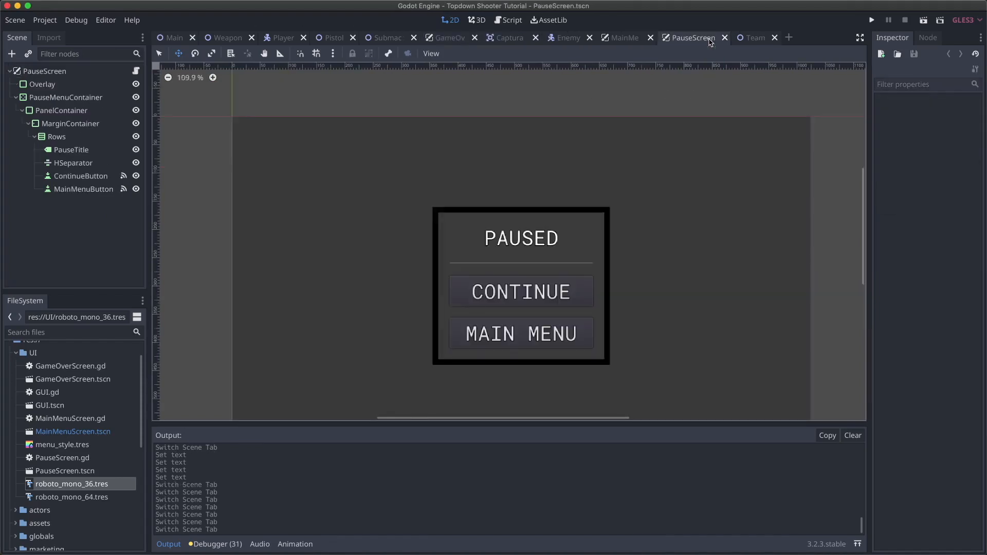
left_click(44, 84)
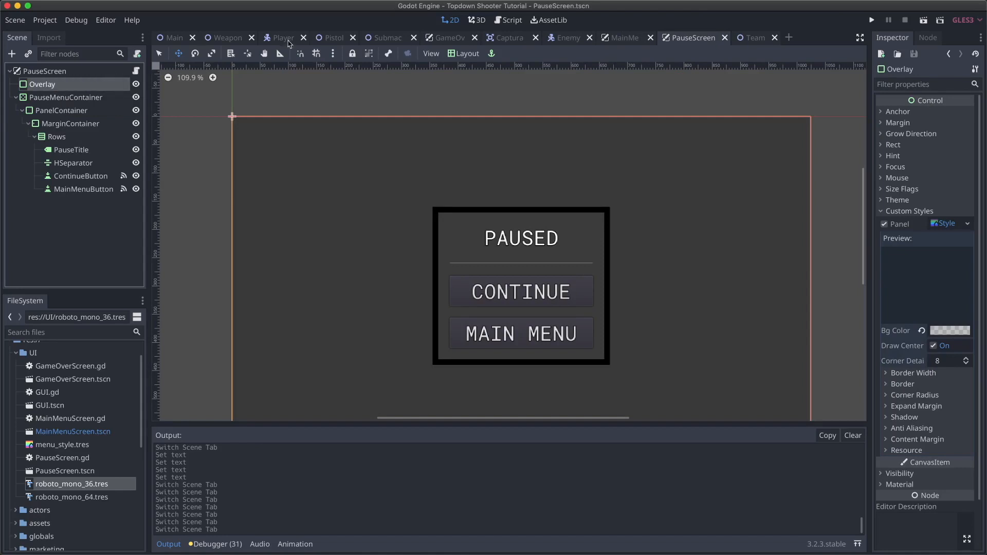
- Add an AnimationPlayer node to the GameOverScreen scene and place it directly under the root, above PanelContainer
left_click(450, 39)
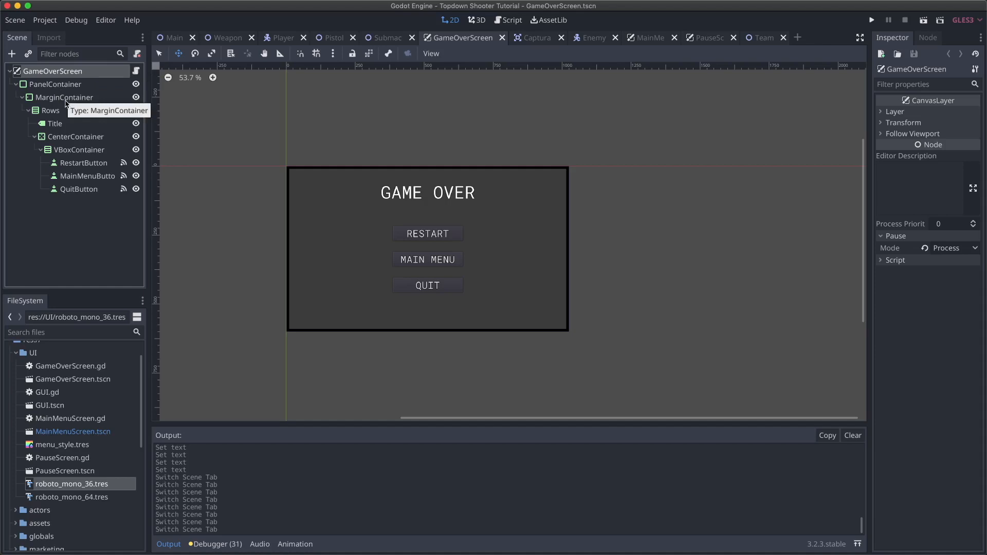
left_click(54, 85)
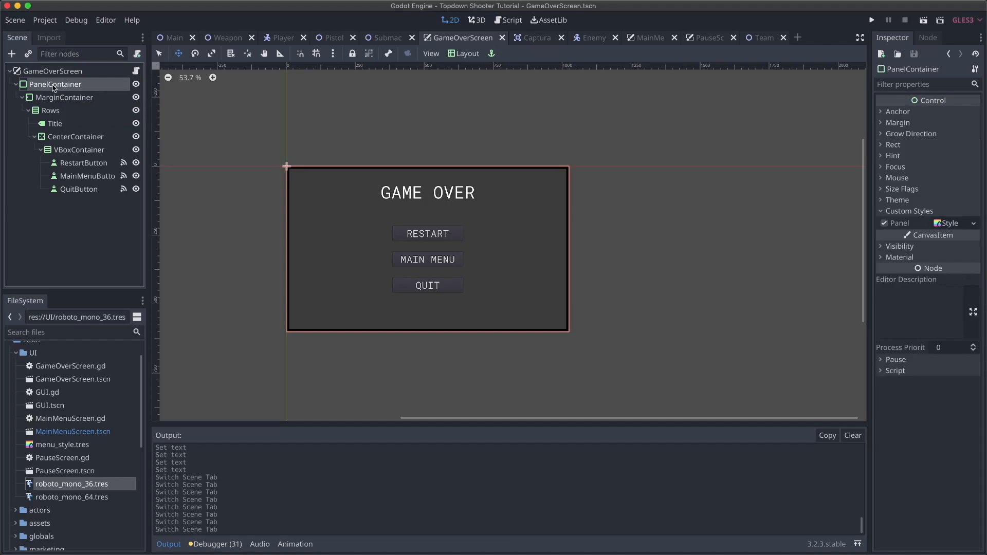
left_click(12, 54)
type("anim")
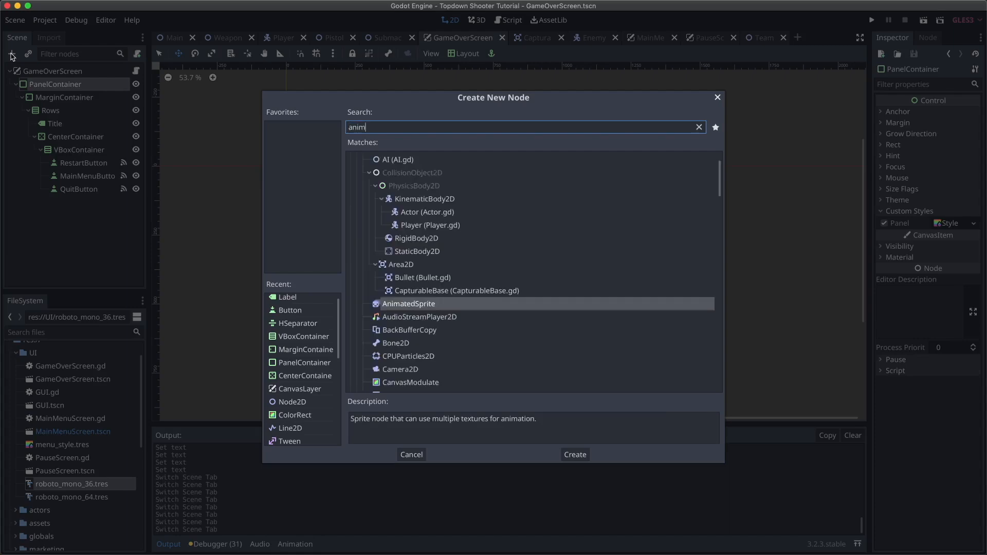
type("ation")
key("Return")
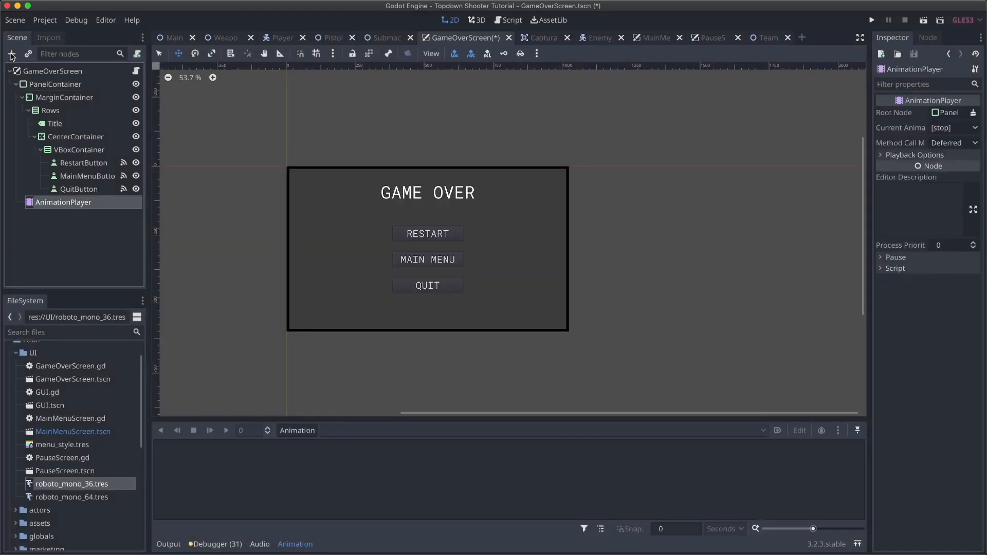
left_click_drag(61, 206, 48, 88)
- Add a second PanelContainer node as a child of the GameOverScreen root
left_click(17, 55)
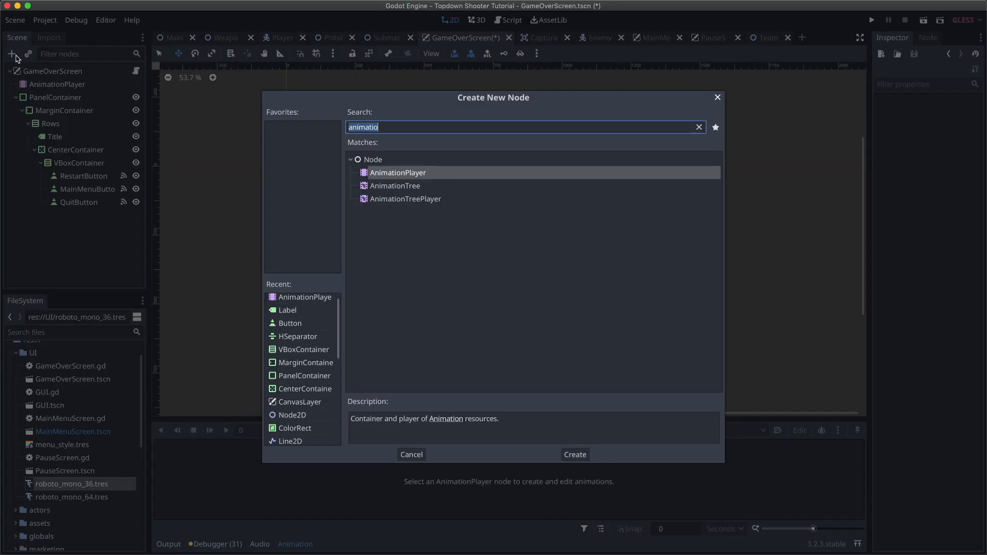
type("panel")
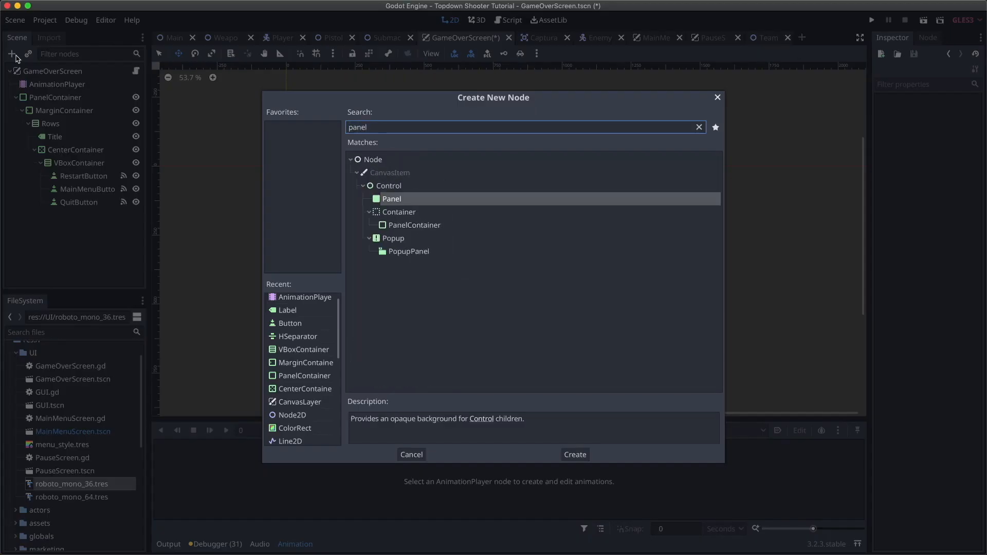
key("Down")
key("Down")
key("Return")
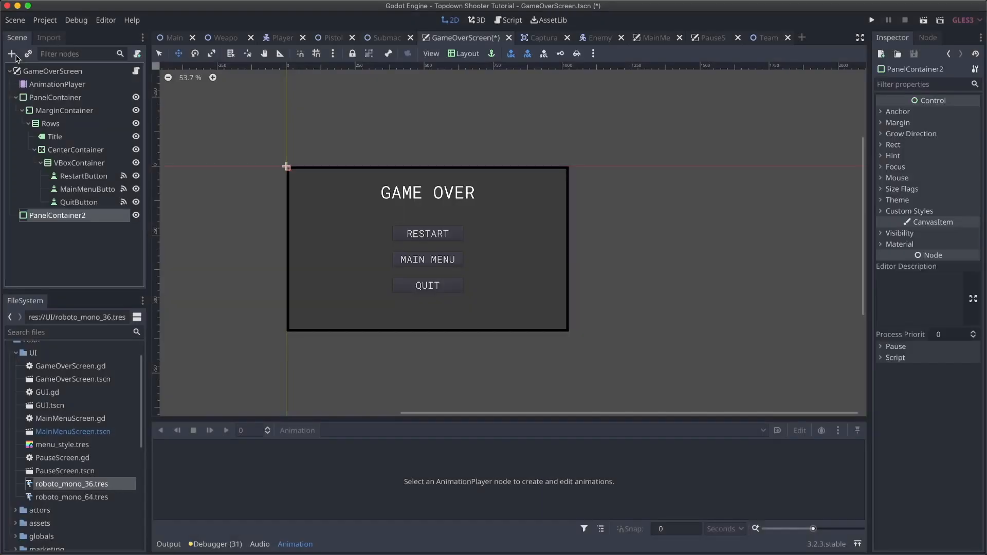
- Check the PauseScreen scene's overlay, move GameOverScreen's new container between AnimationPlayer and PanelContainer, and rename it Overlay
left_click(703, 38)
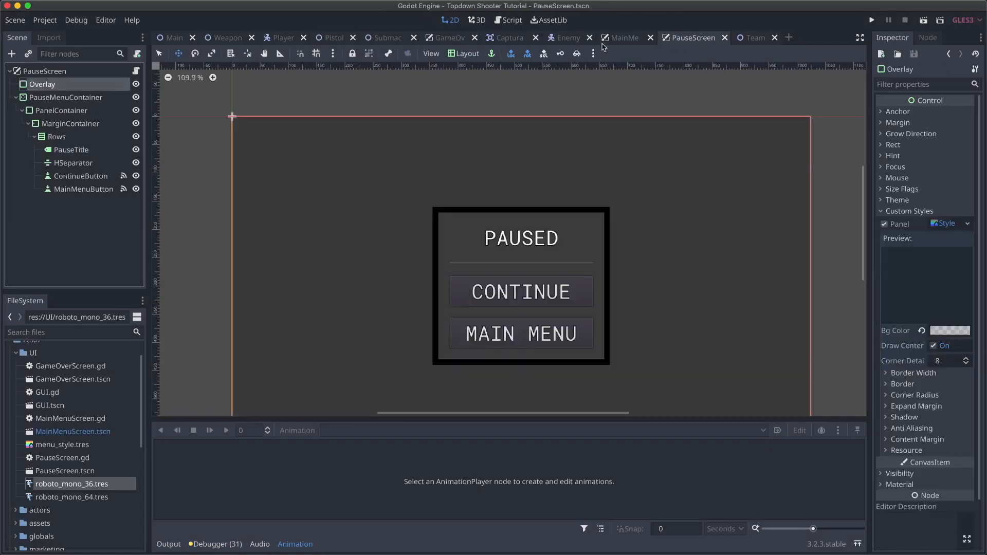
left_click(445, 38)
left_click_drag(85, 215, 72, 98)
double_click(72, 97)
type("Overlay")
key("Return")
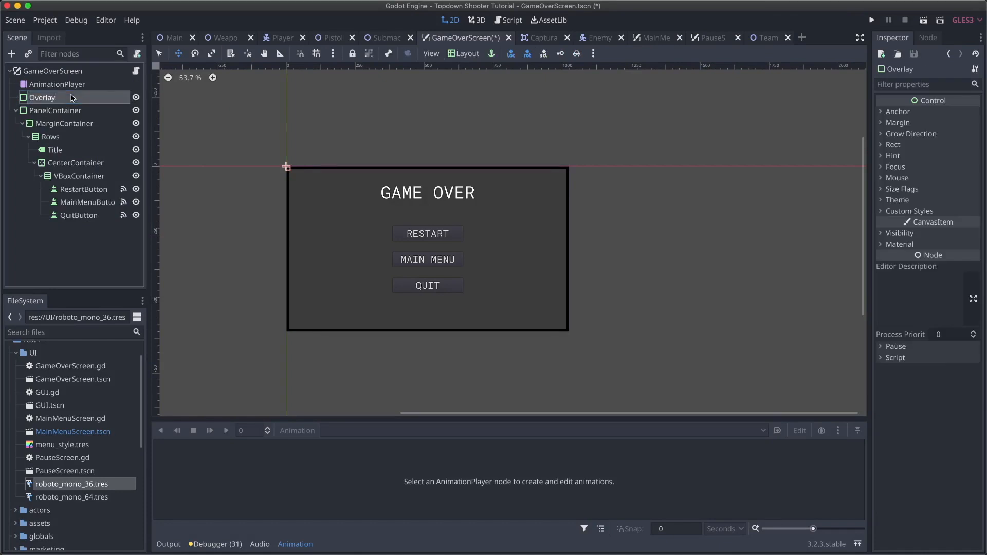
- Apply the Full Rect layout to Overlay and give it a new StyleBoxFlat as its custom panel style
left_click(471, 55)
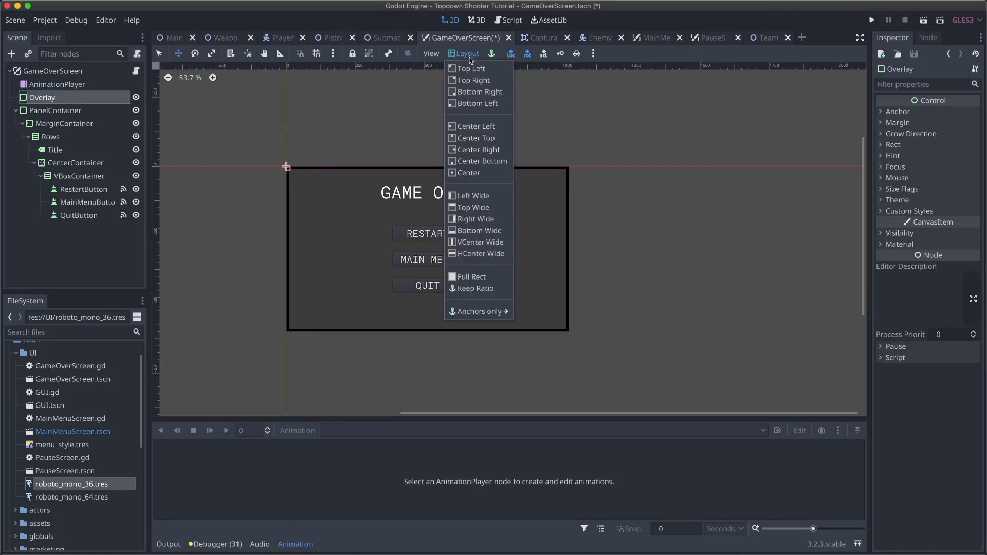
left_click(482, 275)
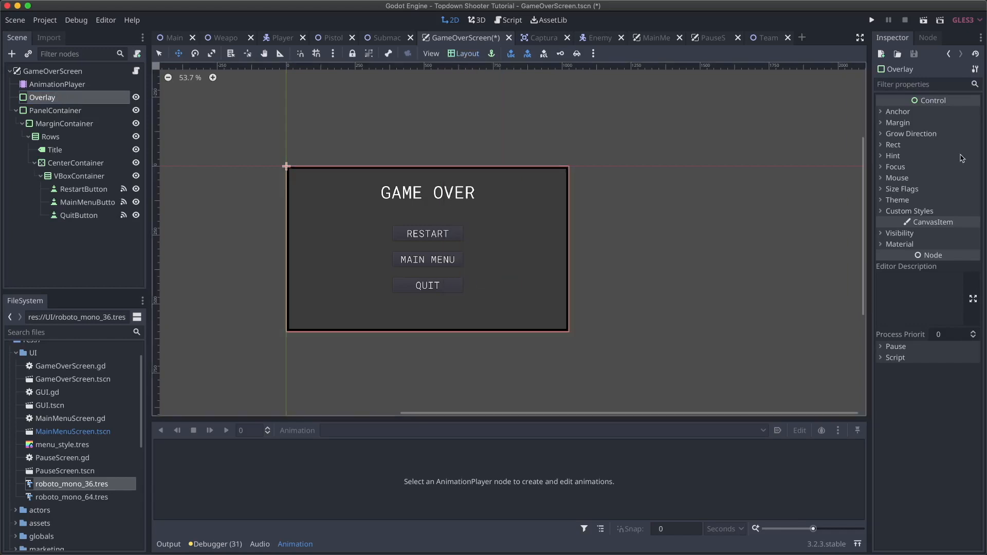
left_click(926, 211)
left_click(938, 225)
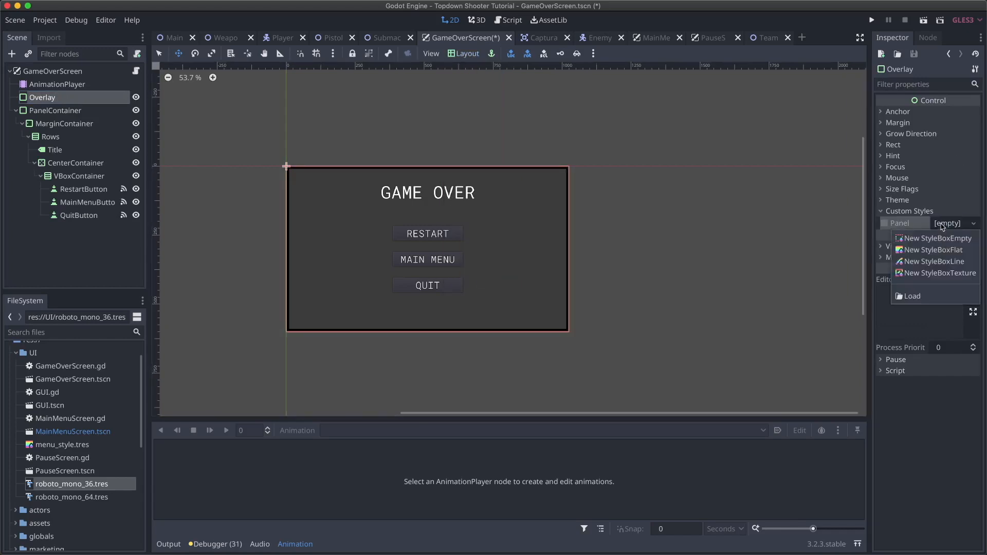
left_click(947, 250)
left_click(945, 226)
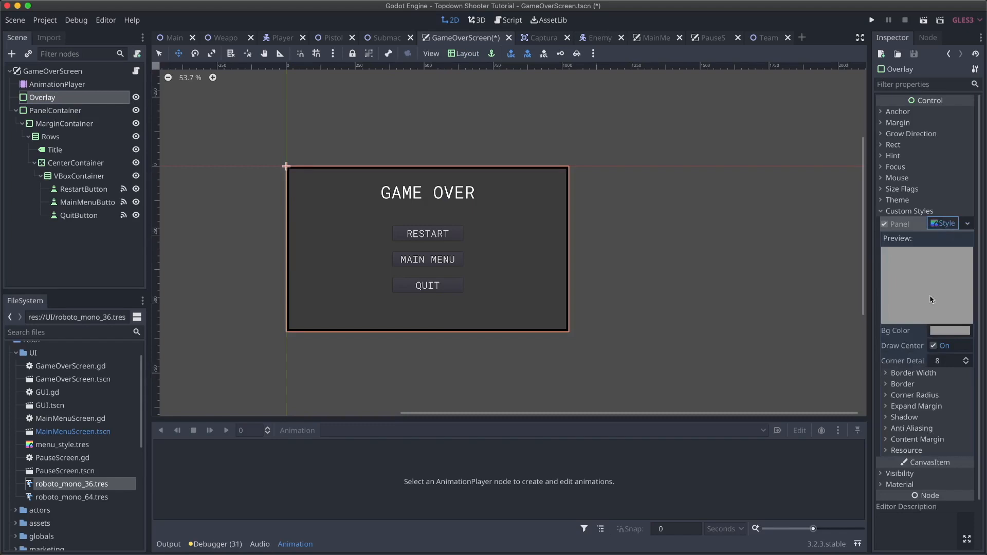
- Set the Overlay style's background color to black (000000) and check it by temporarily hiding PanelContainer
left_click(936, 332)
type("000000")
key("Return")
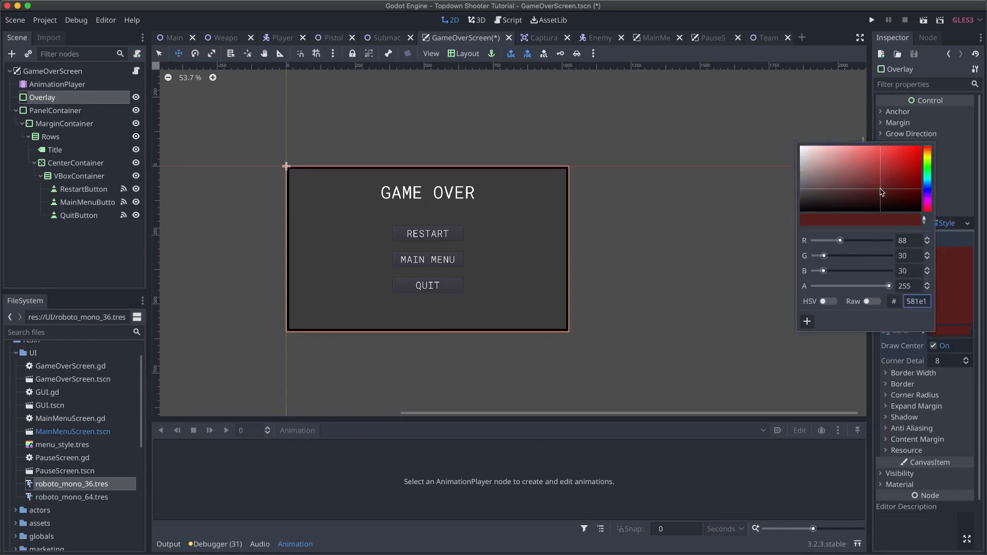
left_click(704, 454)
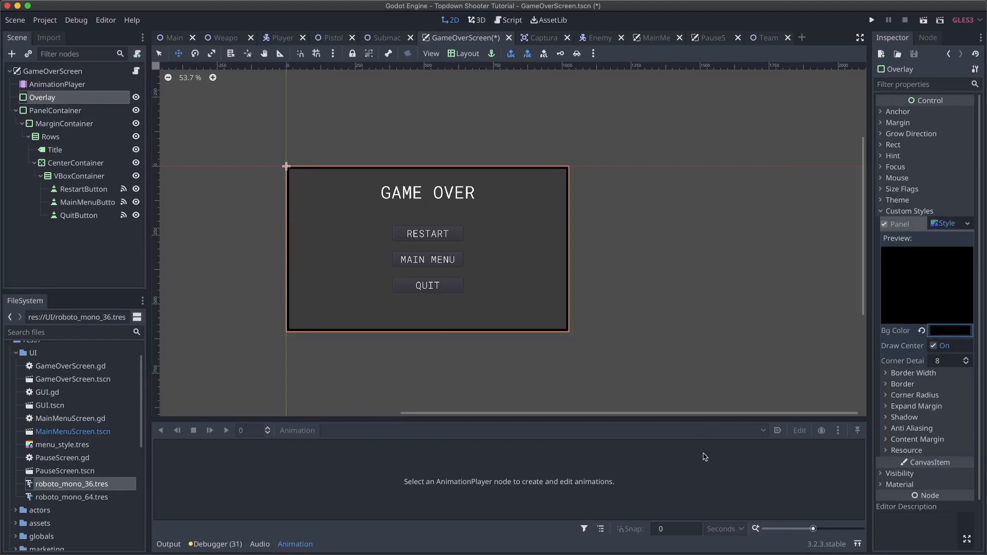
left_click(136, 111)
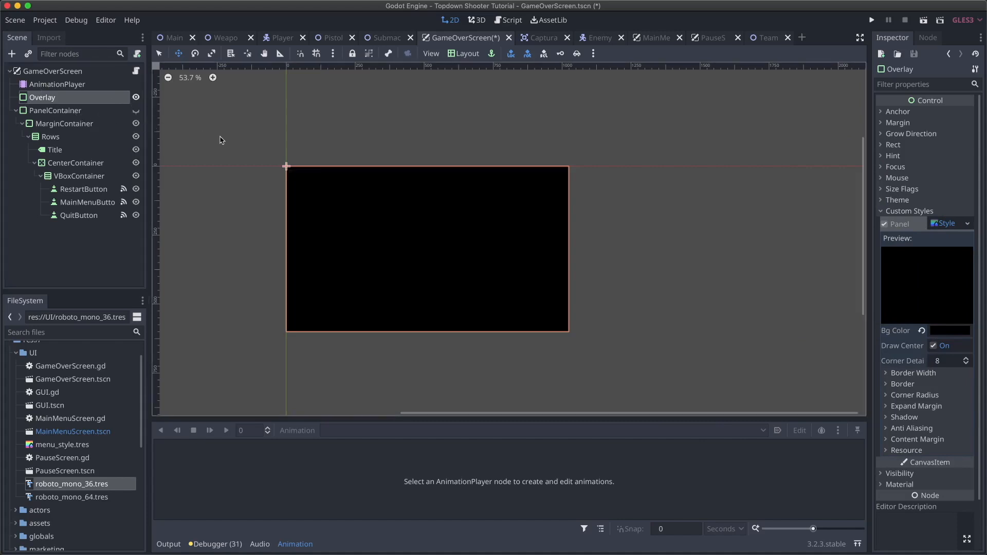
left_click(135, 111)
- Create a new animation named fade in the AnimationPlayer
left_click(60, 85)
left_click(60, 85)
type("F")
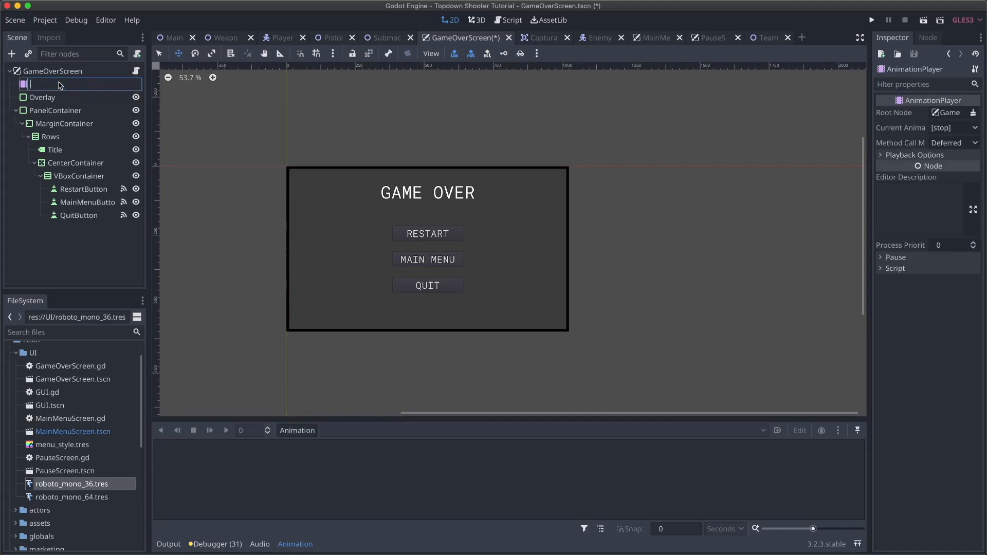
key("Escape")
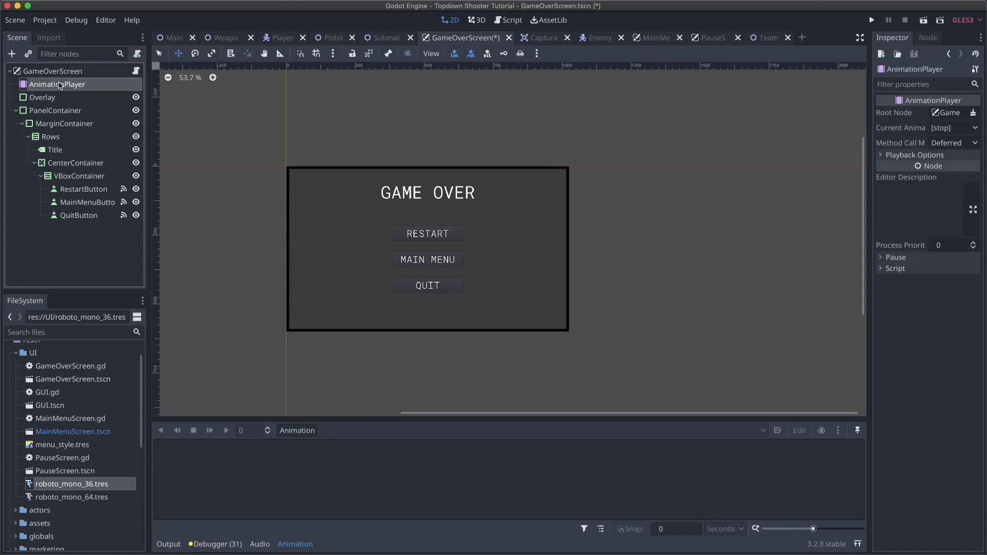
left_click(298, 431)
left_click(325, 374)
type("Fade")
key("Return")
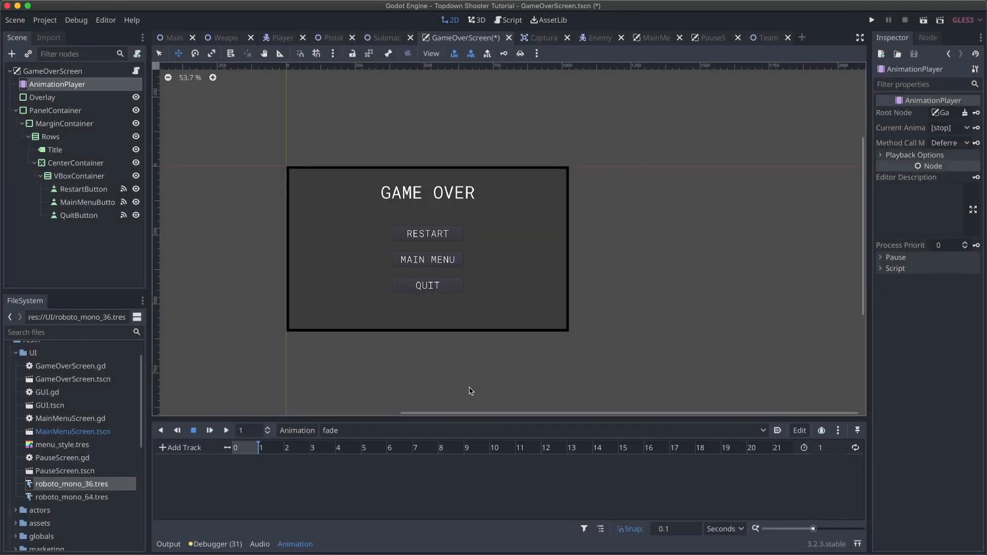
- Add a property track to the fade animation for Overlay's modulate property
left_click(180, 448)
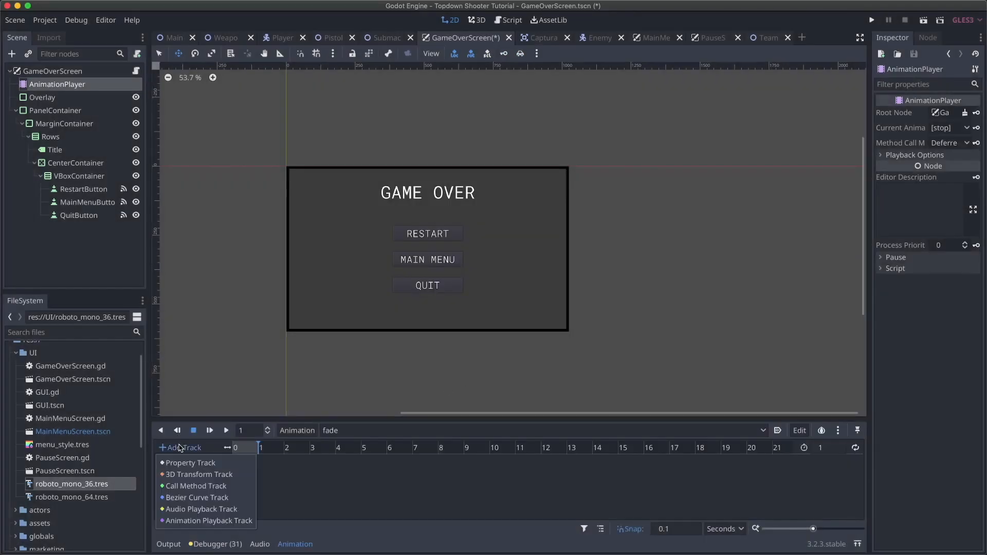
left_click(190, 464)
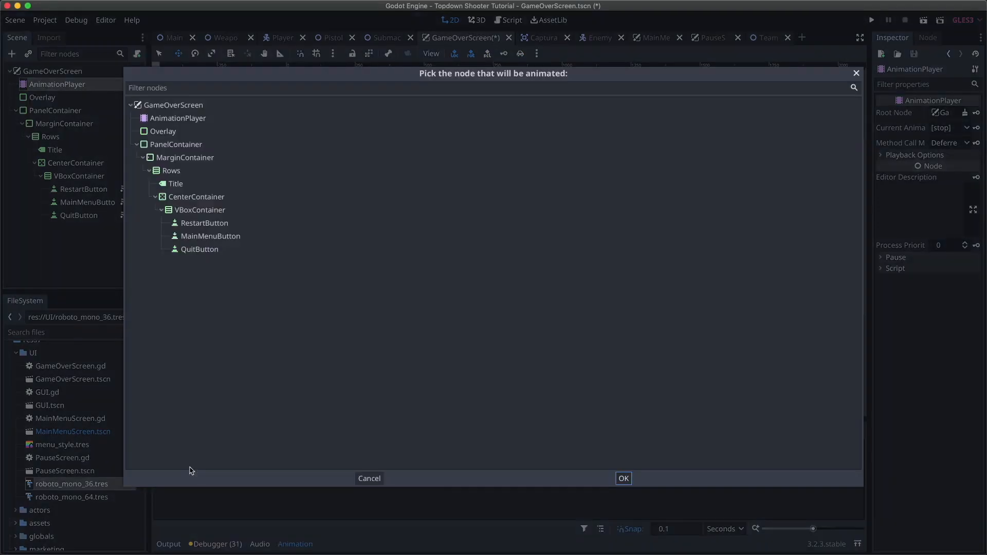
double_click(162, 131)
scroll(257, 219, "down", 10)
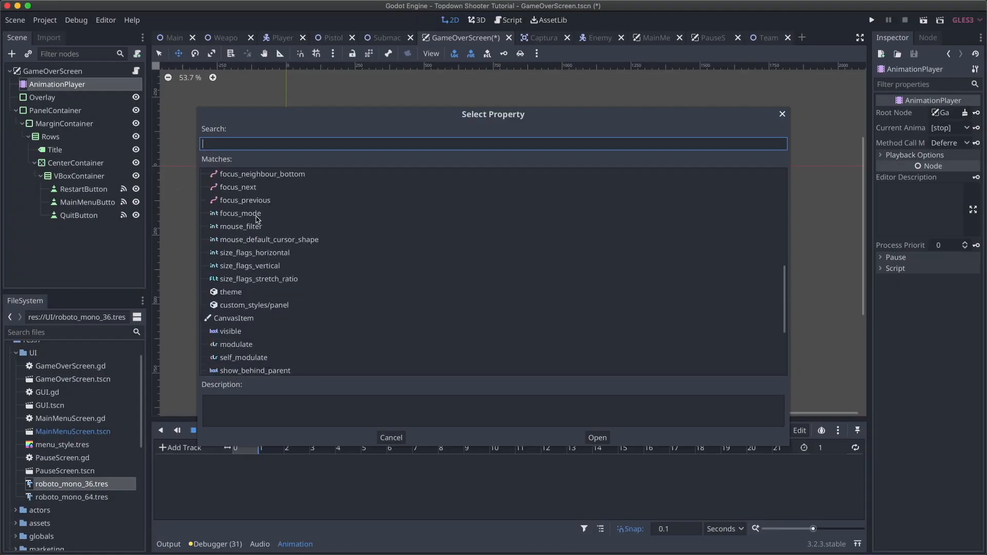
scroll(258, 315, "down", 2)
left_click(246, 304)
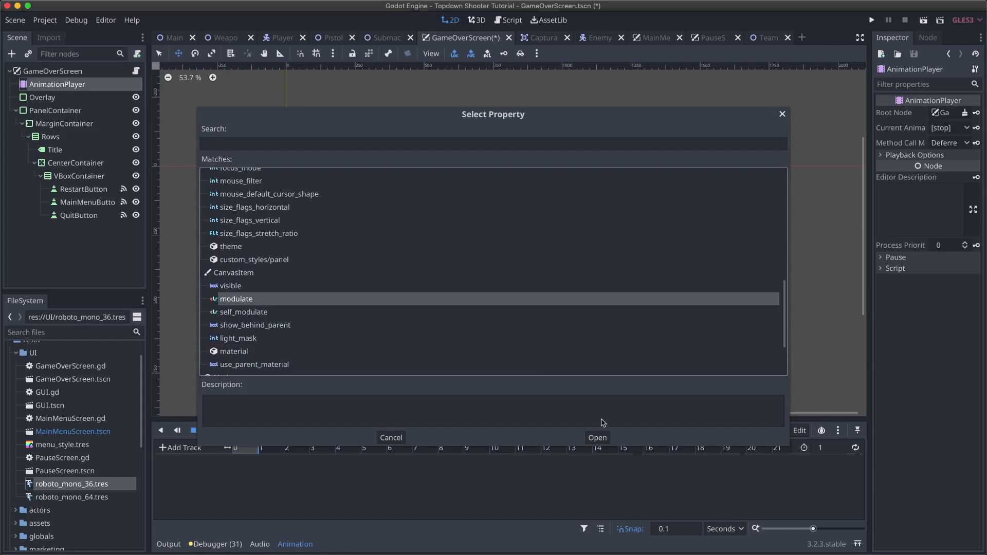
left_click(596, 436)
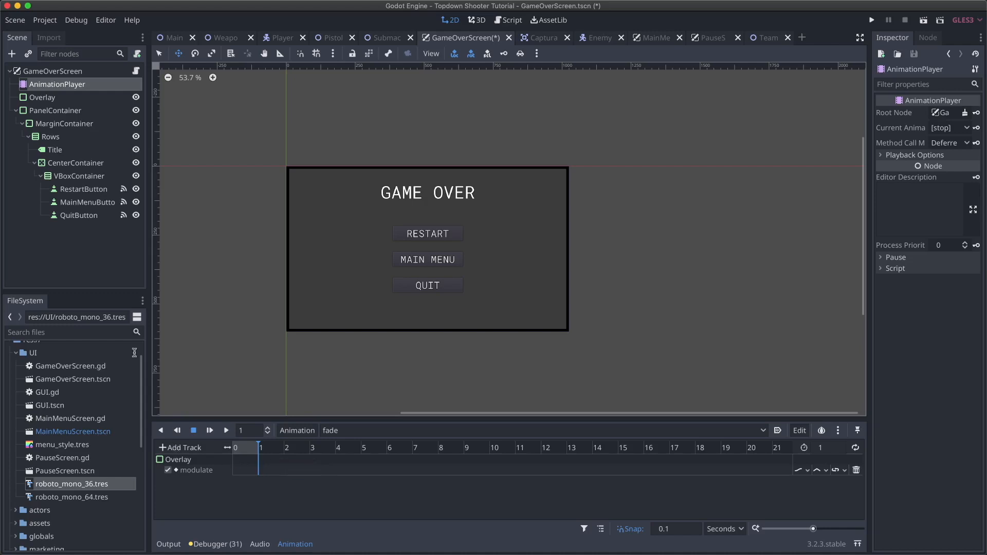
- Add a second property track to the fade animation for PanelContainer's visible property
left_click(69, 113)
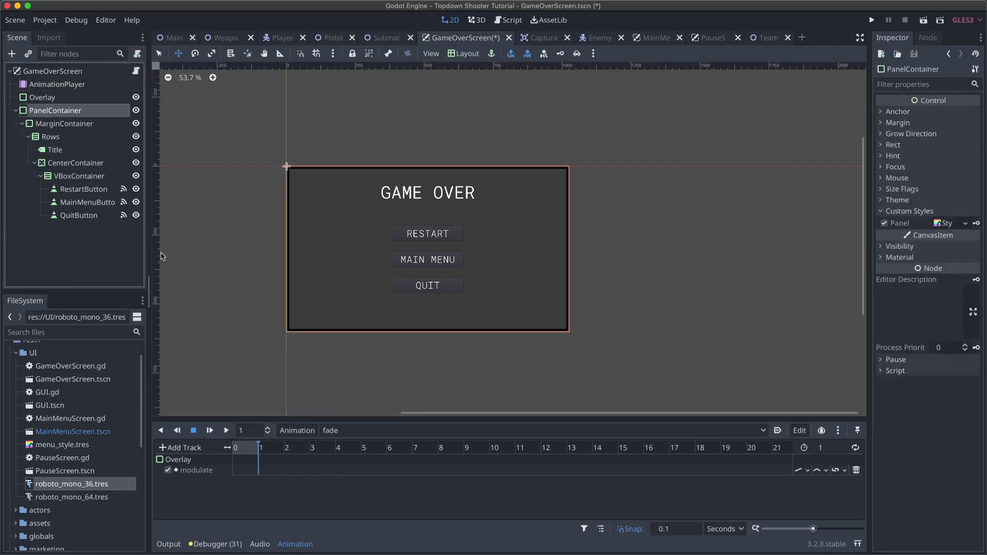
left_click(183, 448)
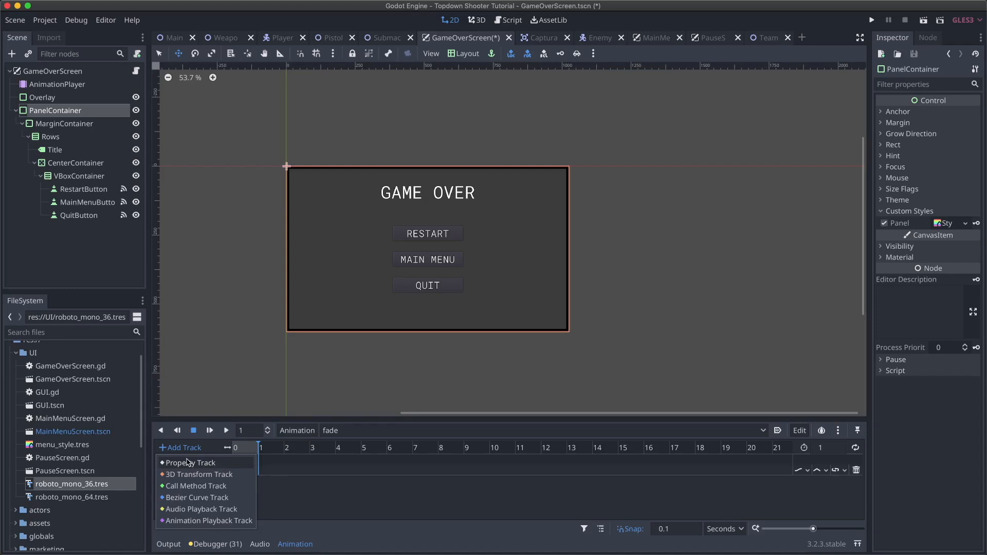
left_click(187, 462)
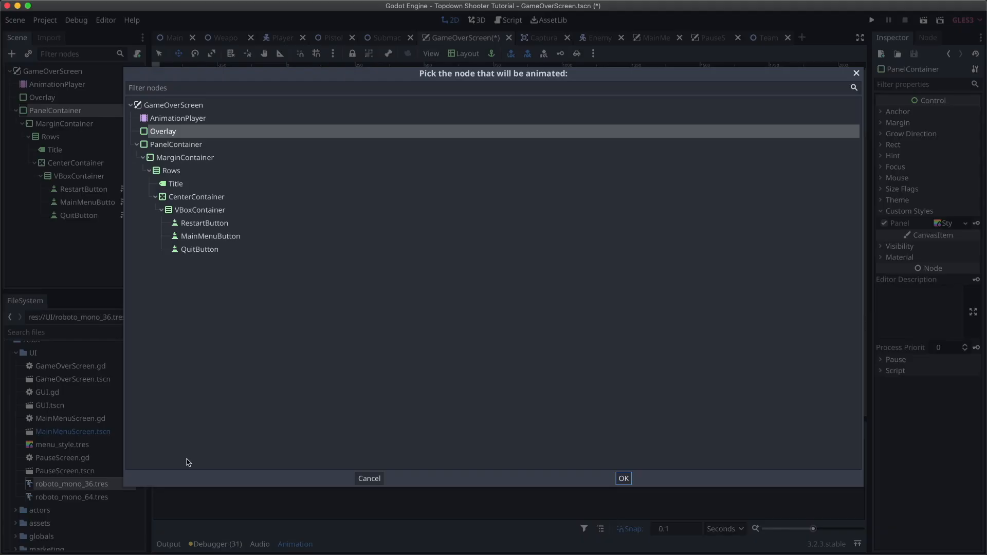
double_click(192, 146)
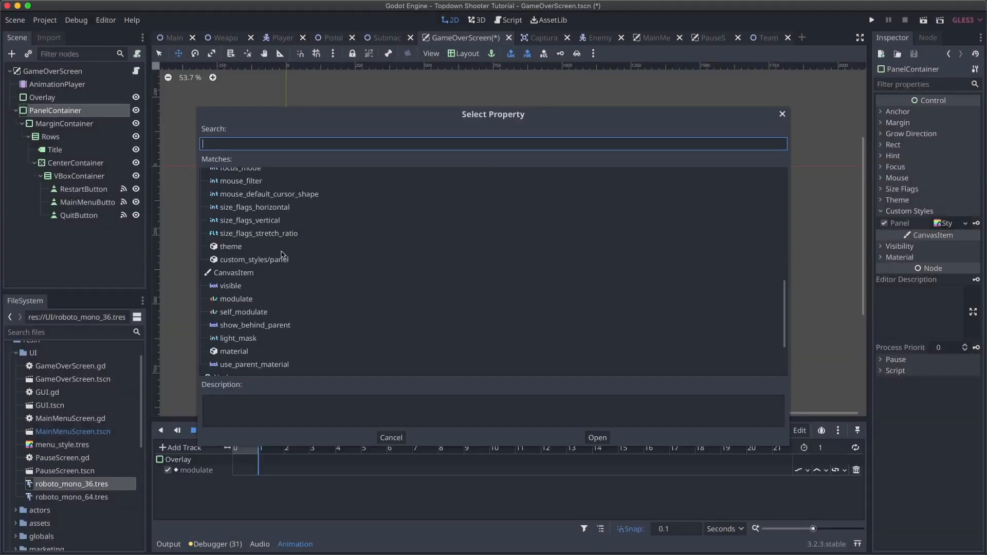
double_click(246, 287)
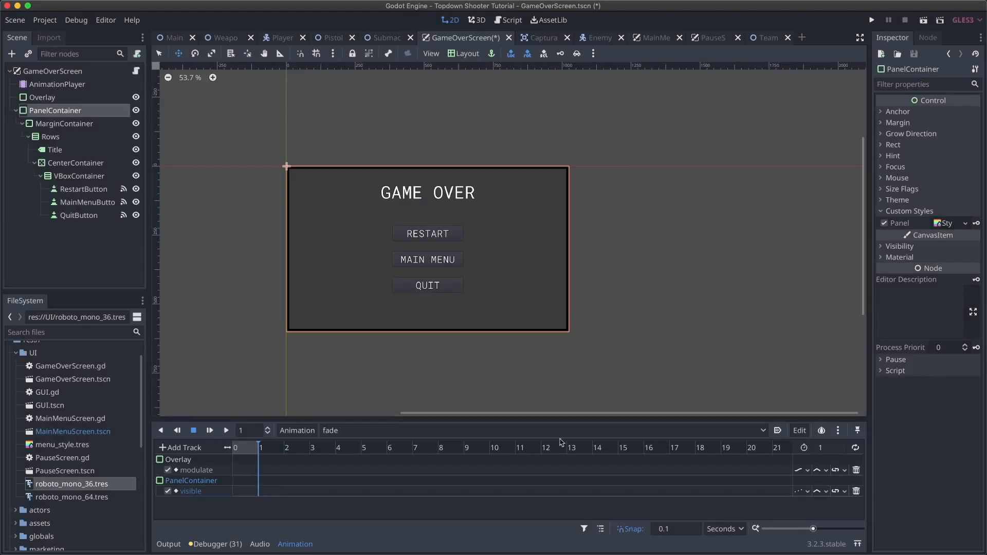
- Set the fade animation's length to 4 seconds
left_click(823, 448)
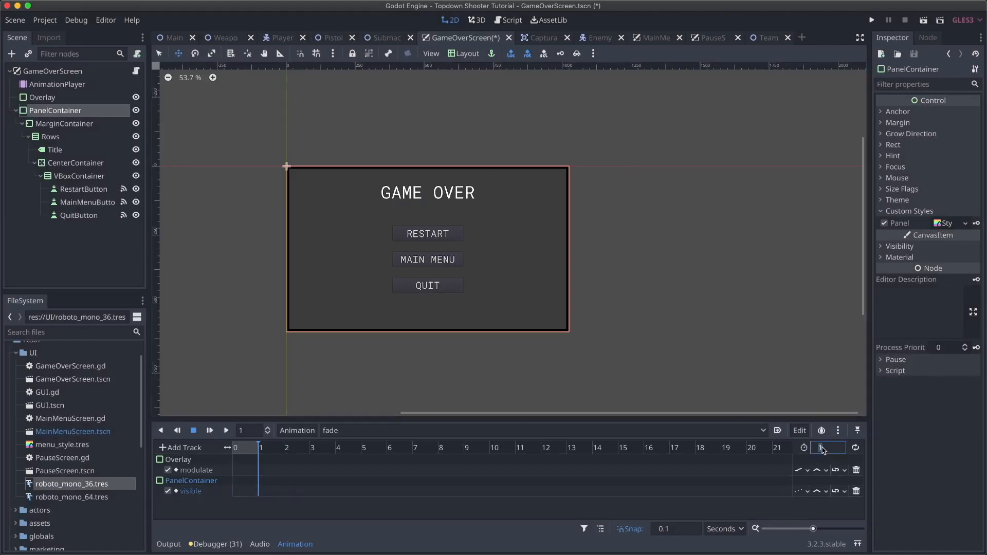
type("5")
key("Return")
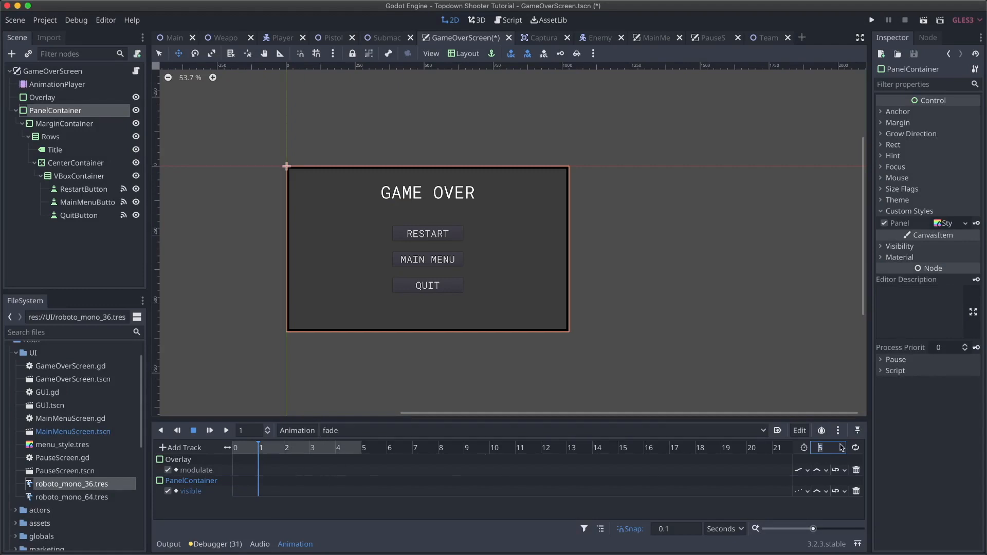
type("4")
key("Return")
- Insert a key at 0 seconds on Overlay's modulate track and set its color's alpha to 0
left_click(234, 465)
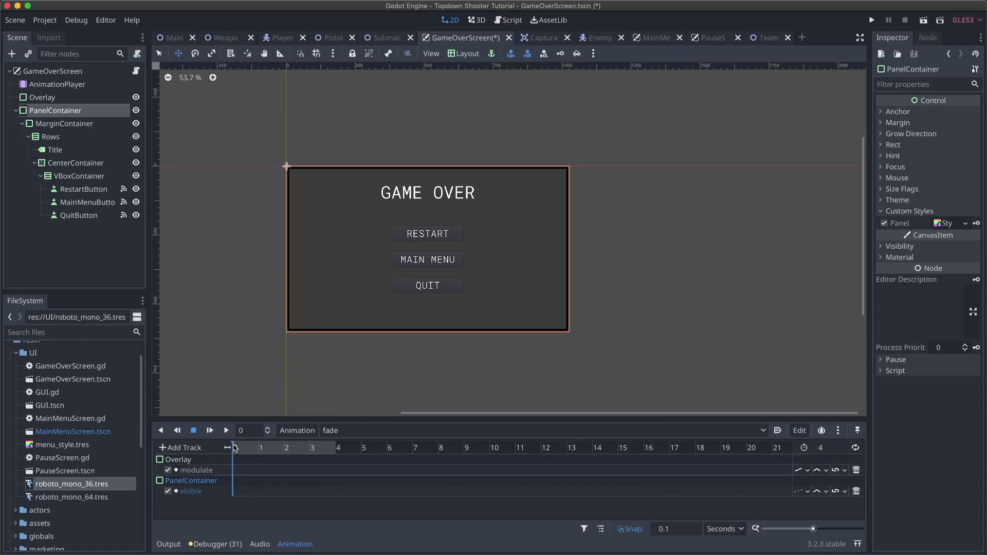
right_click(232, 471)
left_click(261, 476)
left_click(234, 470)
left_click(950, 132)
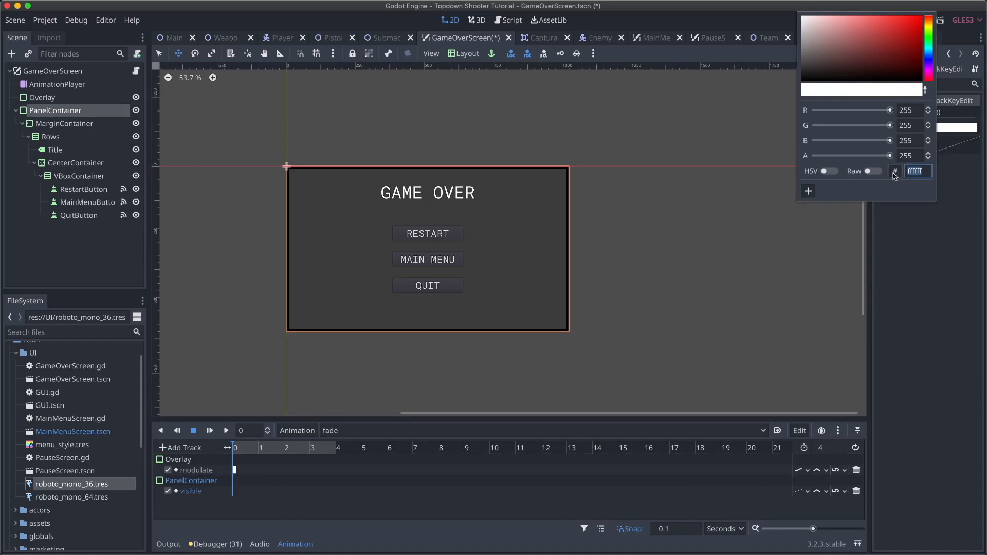
left_click_drag(890, 156, 760, 159)
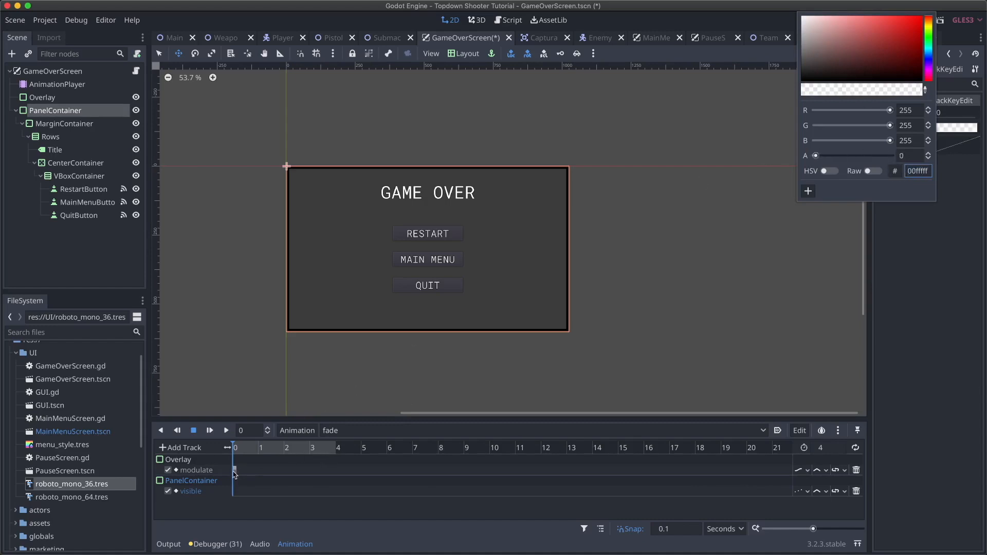
- Insert another fully transparent key on Overlay's modulate track at 4 seconds
left_click(337, 453)
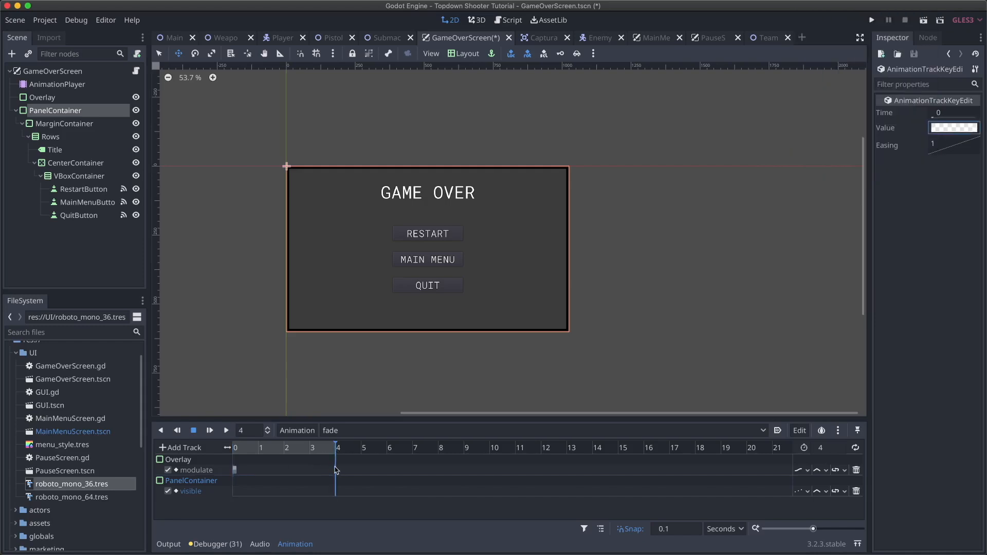
right_click(336, 470)
left_click(363, 499)
- Insert a key at 2 seconds on Overlay's modulate track and set its color's alpha to 255
left_click(284, 452)
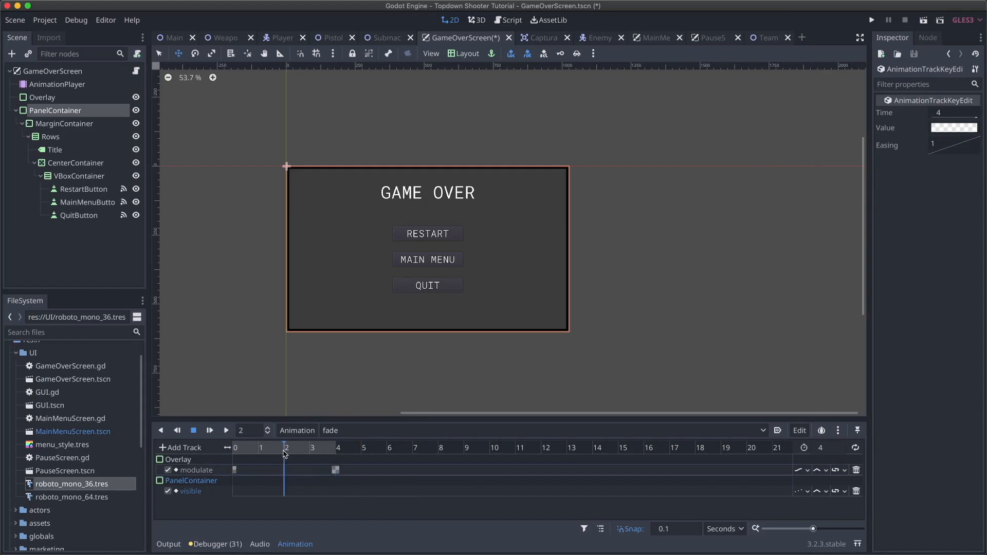
right_click(285, 472)
left_click(309, 505)
left_click(945, 128)
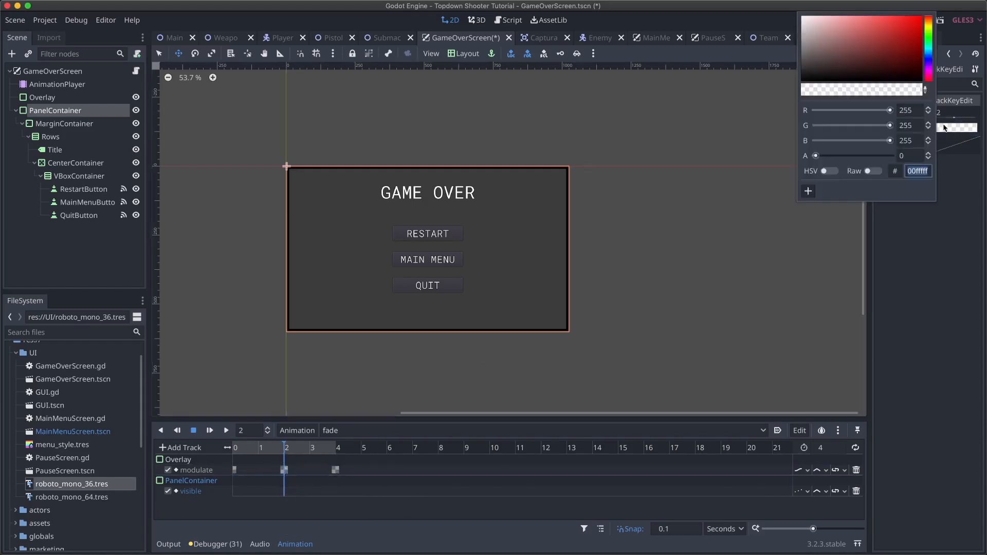
left_click_drag(815, 156, 892, 156)
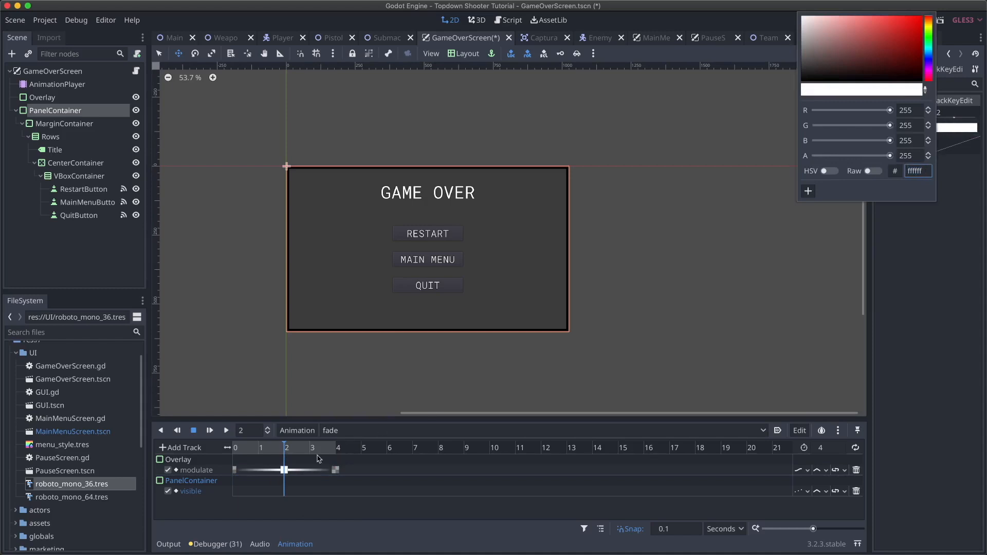
left_click(239, 515)
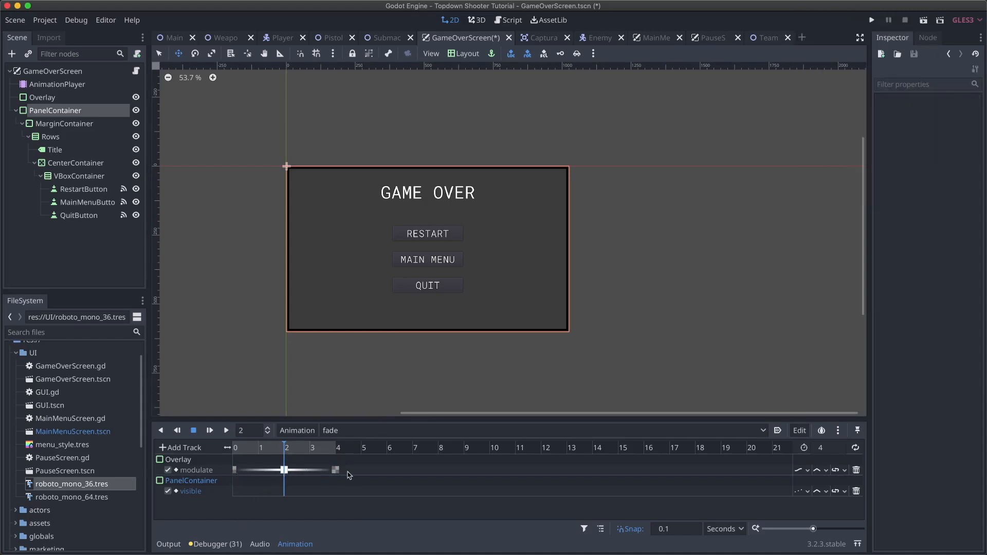
- Insert a key at 0 seconds on PanelContainer's visible track and turn its value off
right_click(233, 495)
left_click(252, 501)
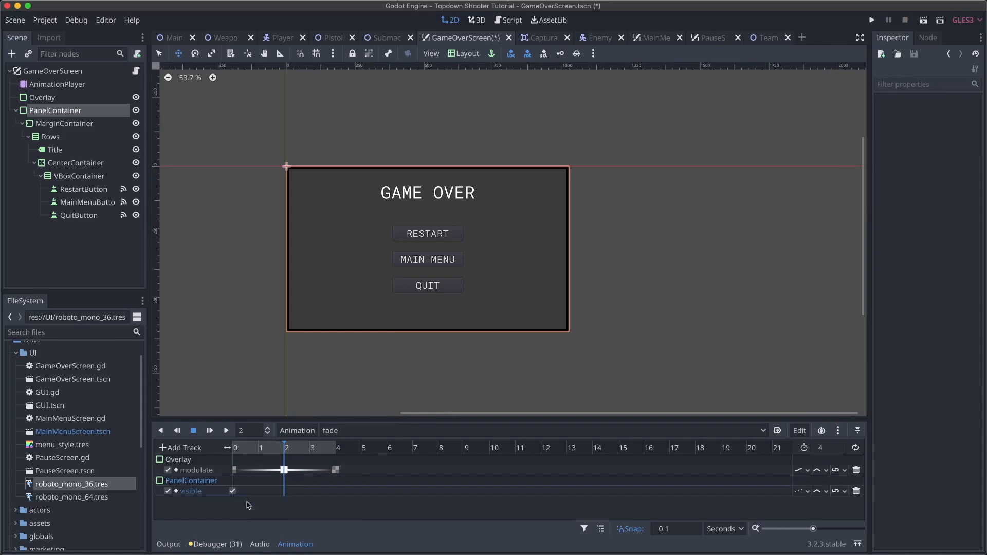
left_click(232, 492)
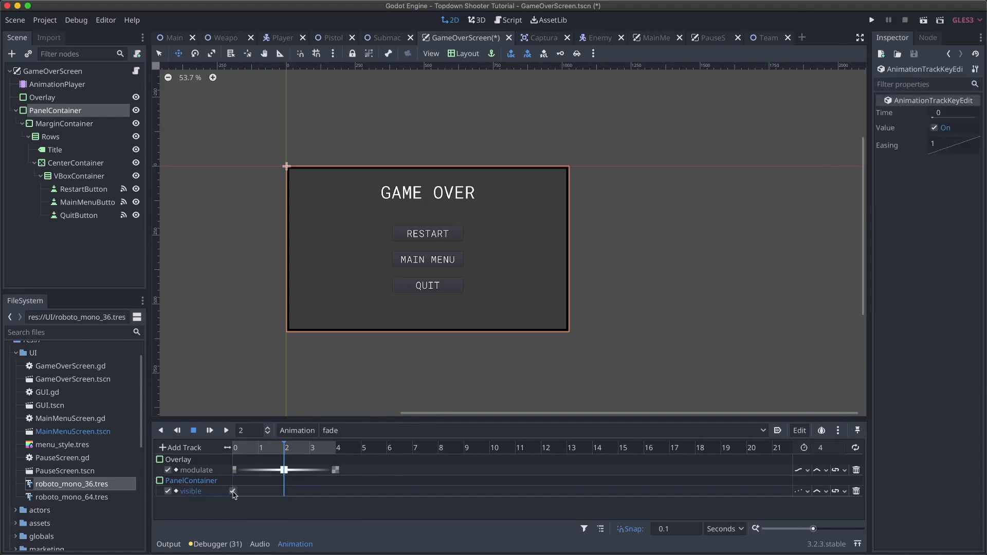
left_click(935, 128)
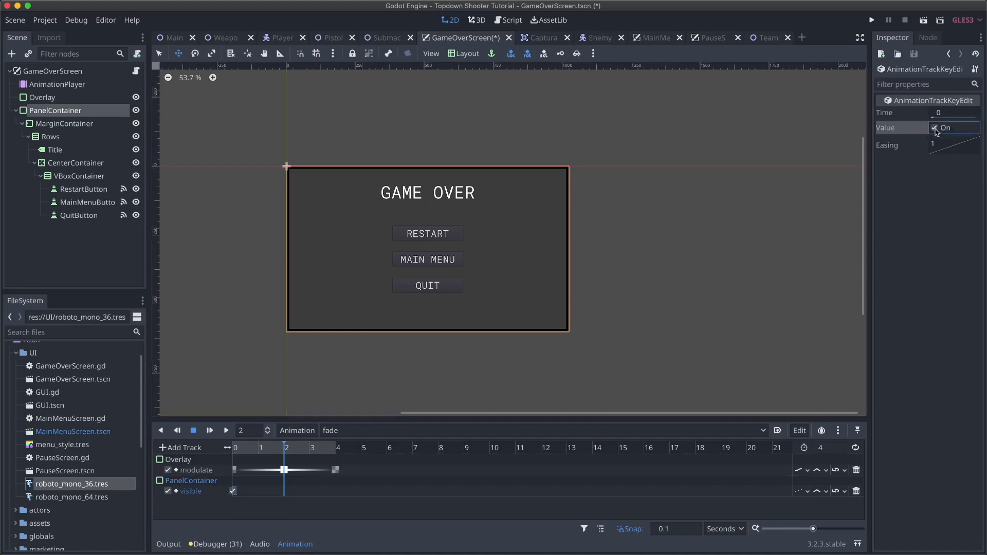
- Insert a key at 2 seconds on PanelContainer's visible track and turn its value on
right_click(285, 495)
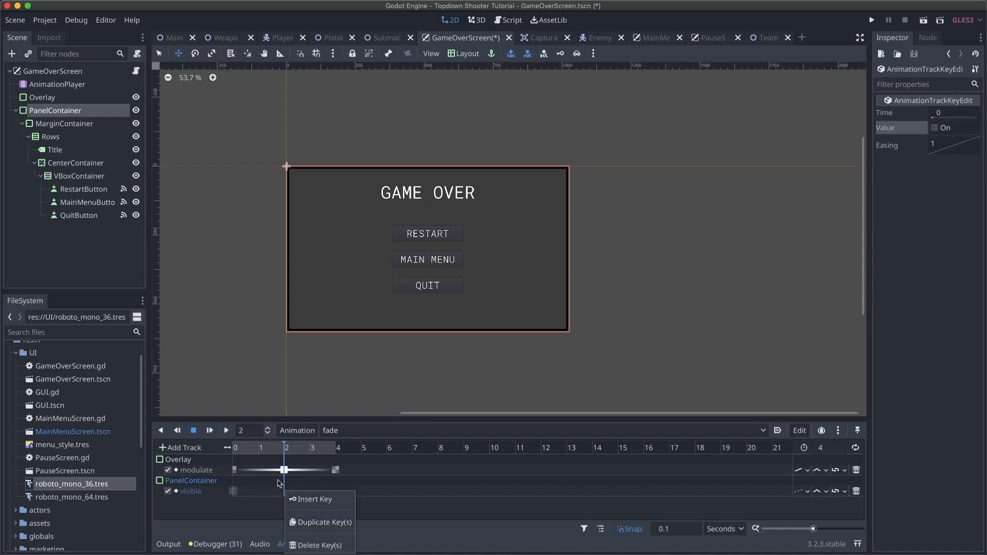
left_click(289, 448)
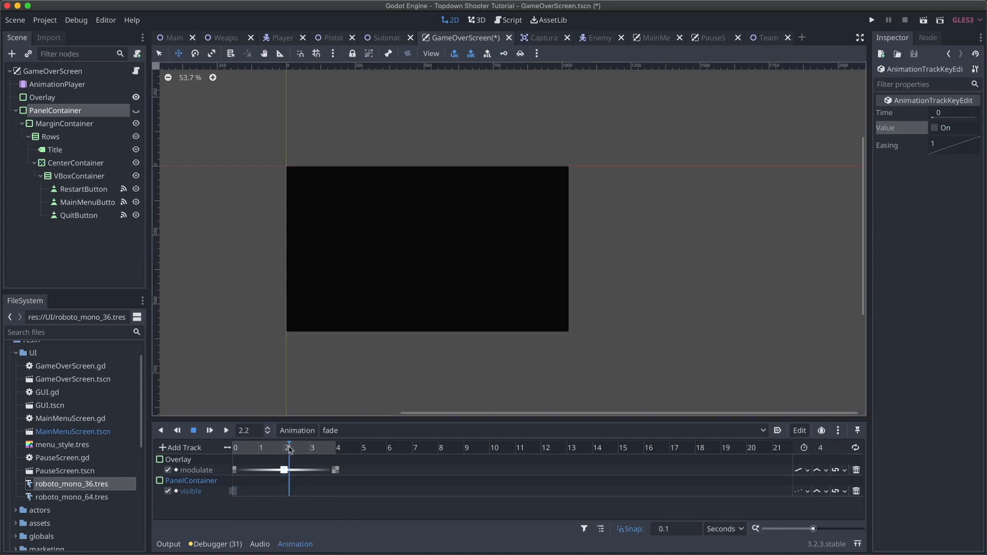
left_click_drag(289, 449, 285, 449)
right_click(284, 491)
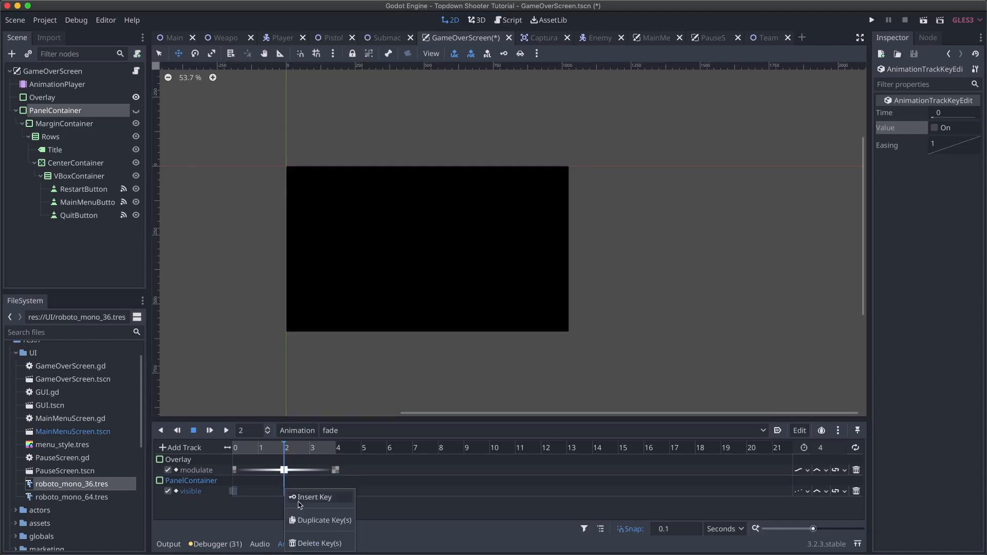
left_click(295, 498)
left_click(285, 491)
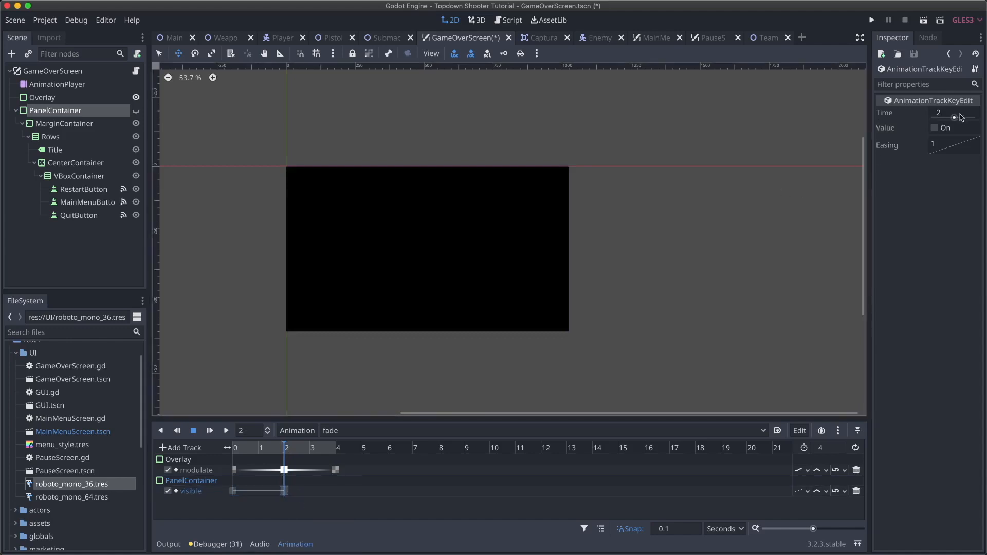
left_click(934, 128)
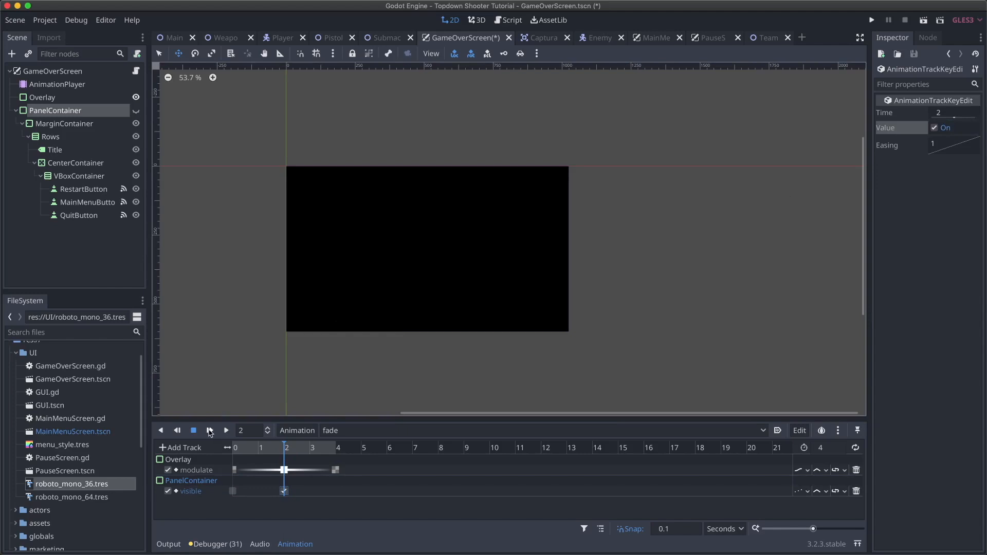
- Preview the fade animation around the 2-second mark and move Overlay below PanelContainer in the scene tree
left_click(211, 431)
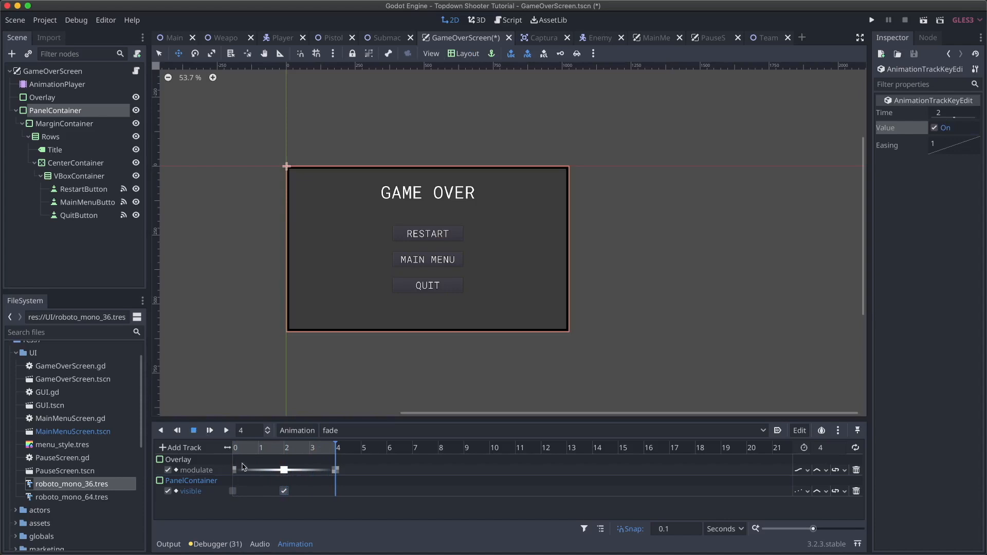
left_click(15, 110)
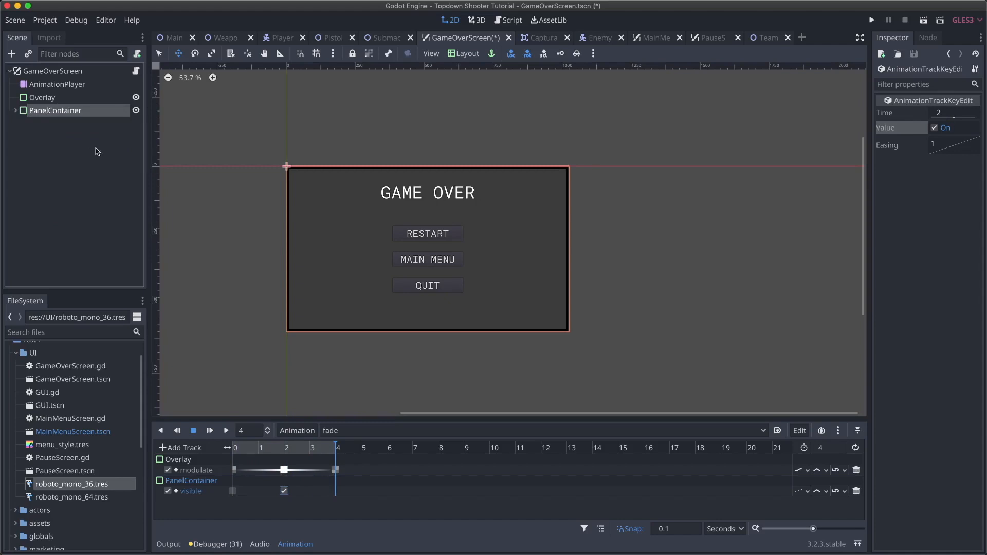
left_click(287, 449)
mouse_move(285, 451)
left_mouse_down()
mouse_move(272, 451)
mouse_move(288, 451)
left_mouse_up()
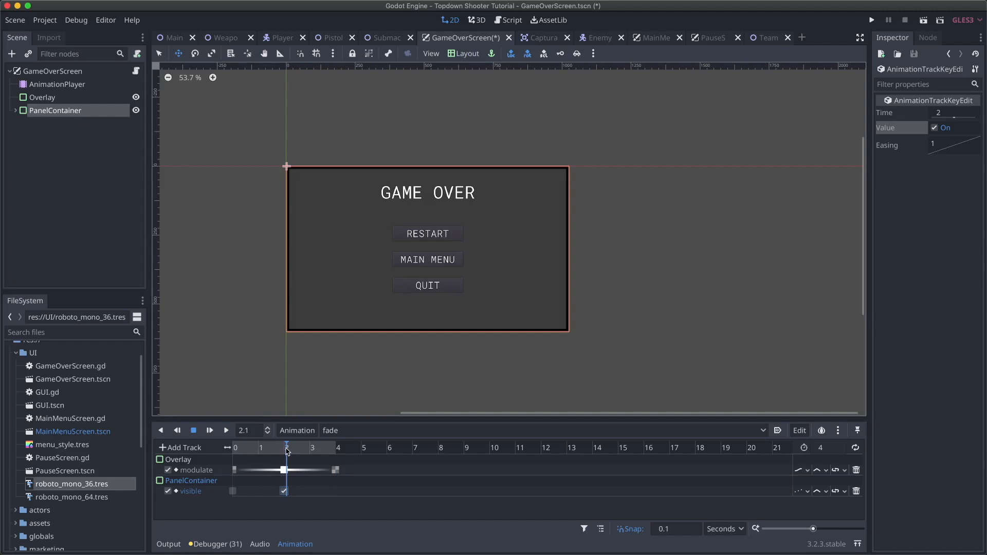
mouse_move(53, 99)
left_mouse_down()
mouse_move(52, 123)
mouse_move(46, 116)
left_mouse_up()
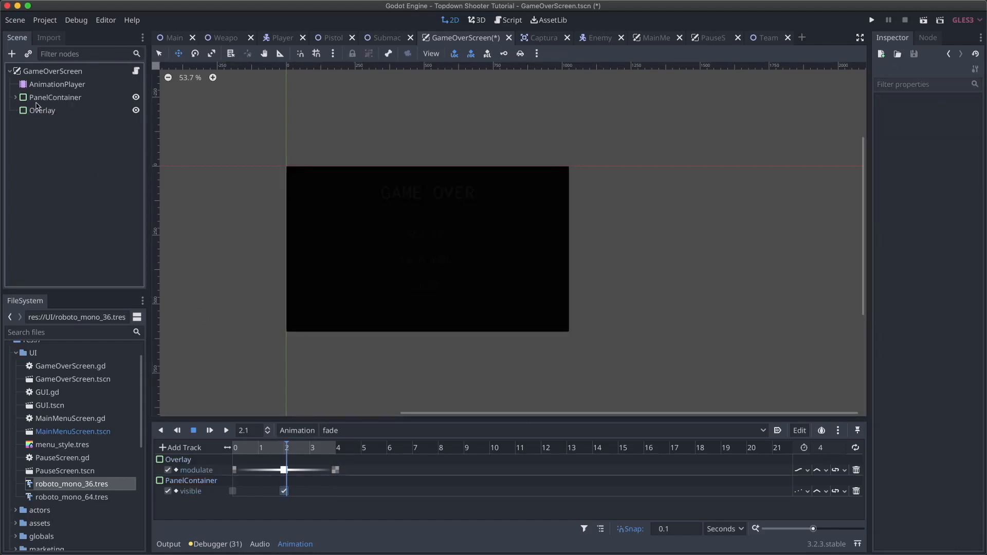
- Play the fade animation from its current position to the end and save the GameOverScreen scene
left_click(208, 431)
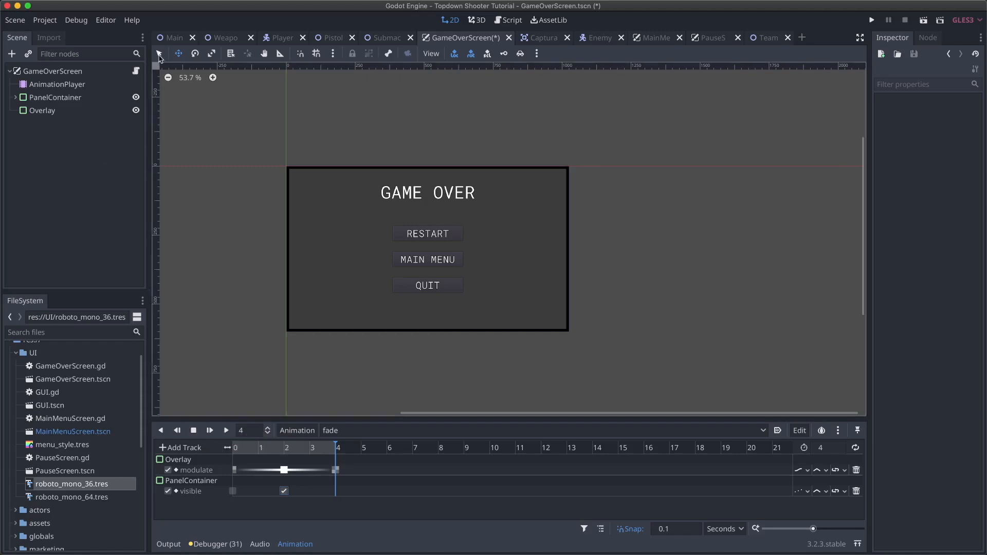
key("super+s")
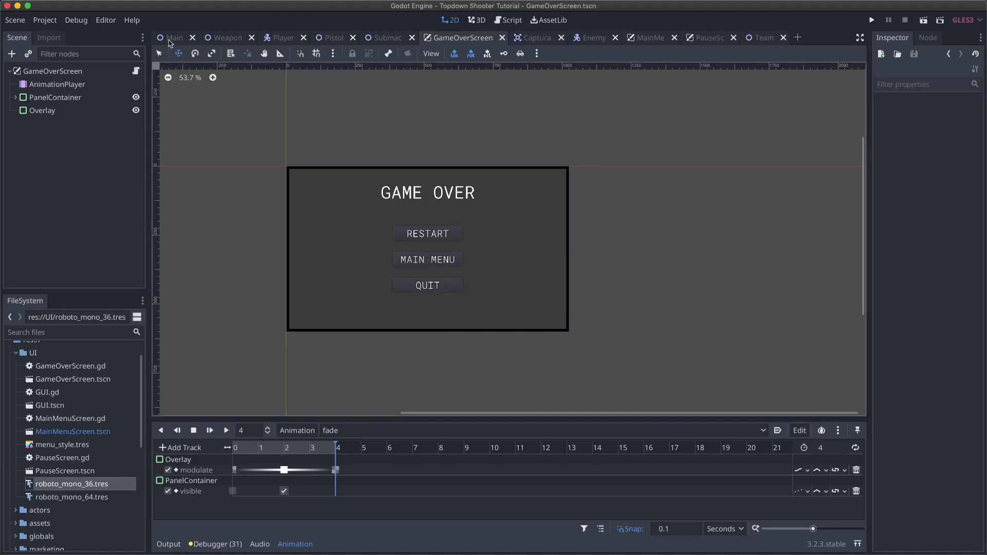
- Review the handle_player_win and handle_player_lost functions in the Main scene's script
left_click(169, 43)
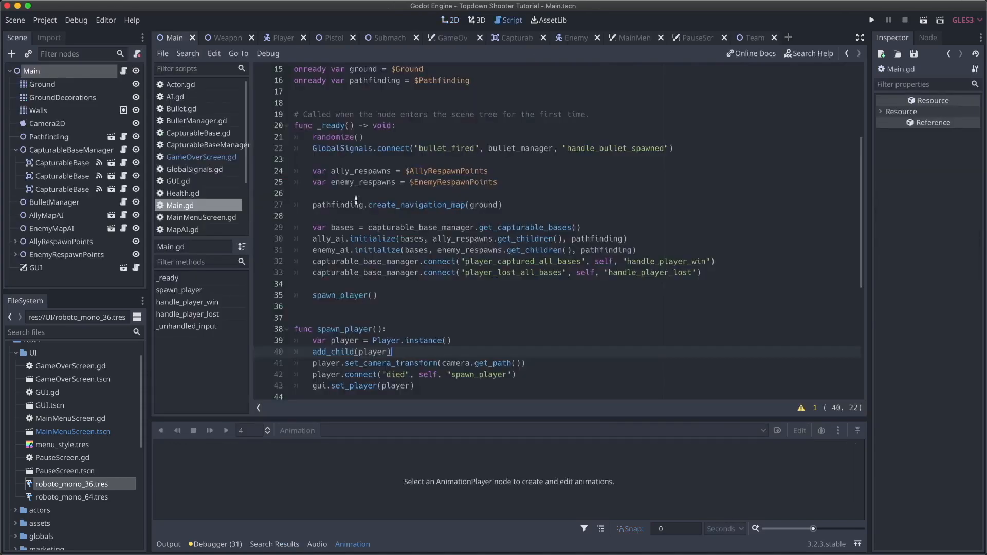
left_click(371, 216)
scroll(371, 215, "down", 7)
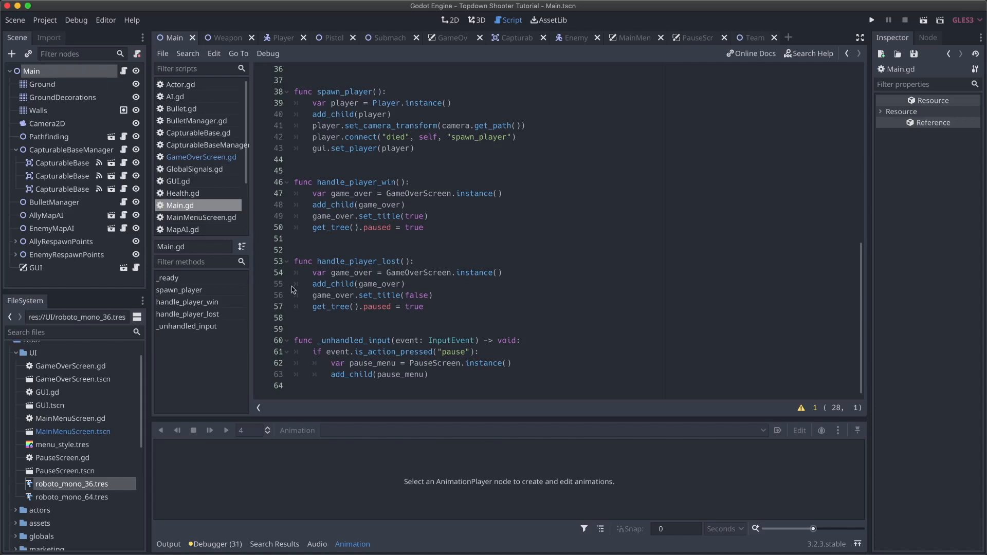
left_click(426, 308)
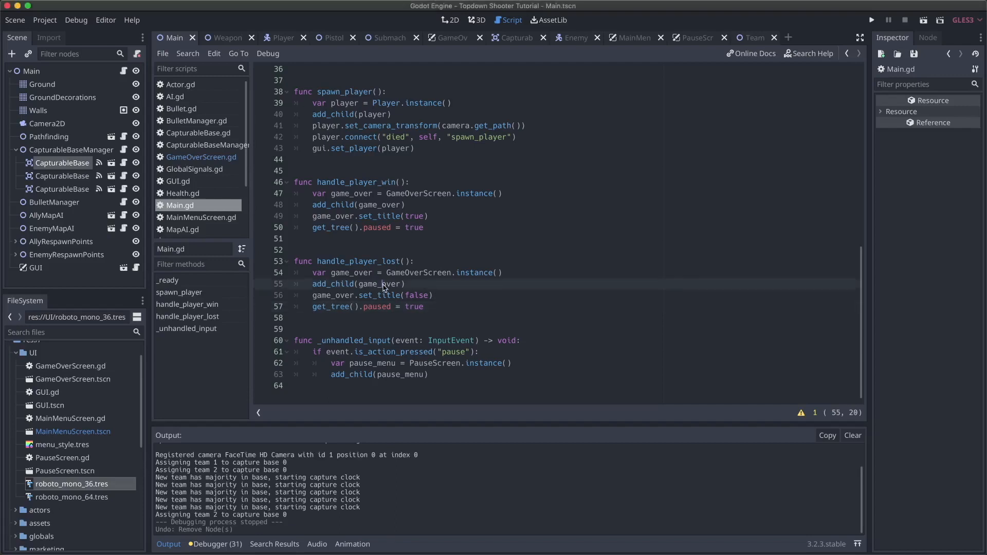
- Return to the GameOverScreen scene and rewind its fade animation to 0 seconds
left_click(456, 39)
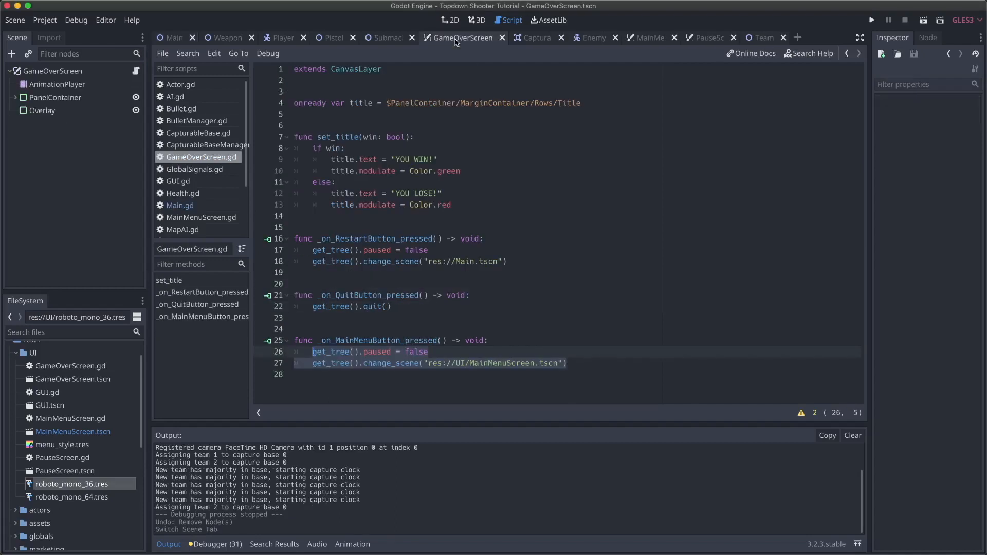
left_click(88, 75)
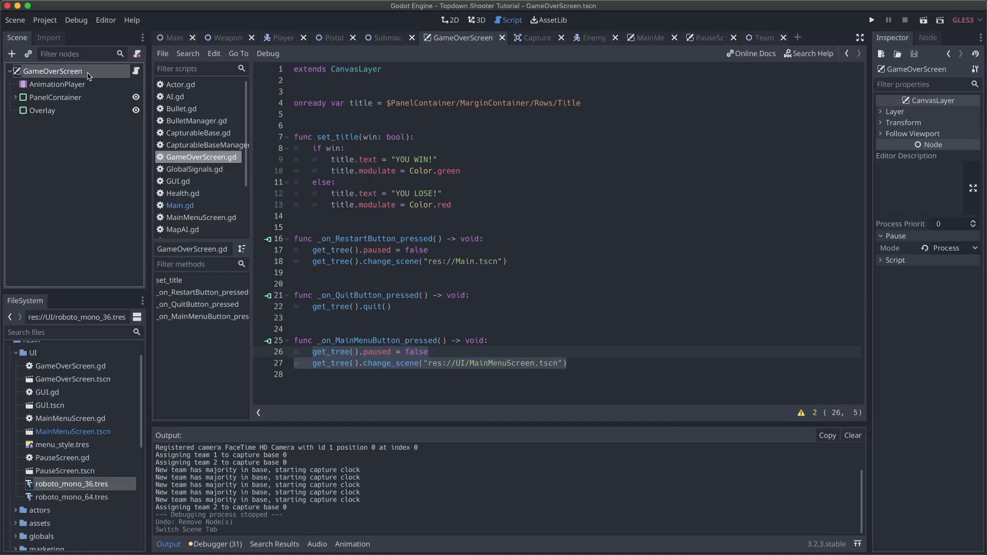
left_click(91, 84)
left_click(81, 97)
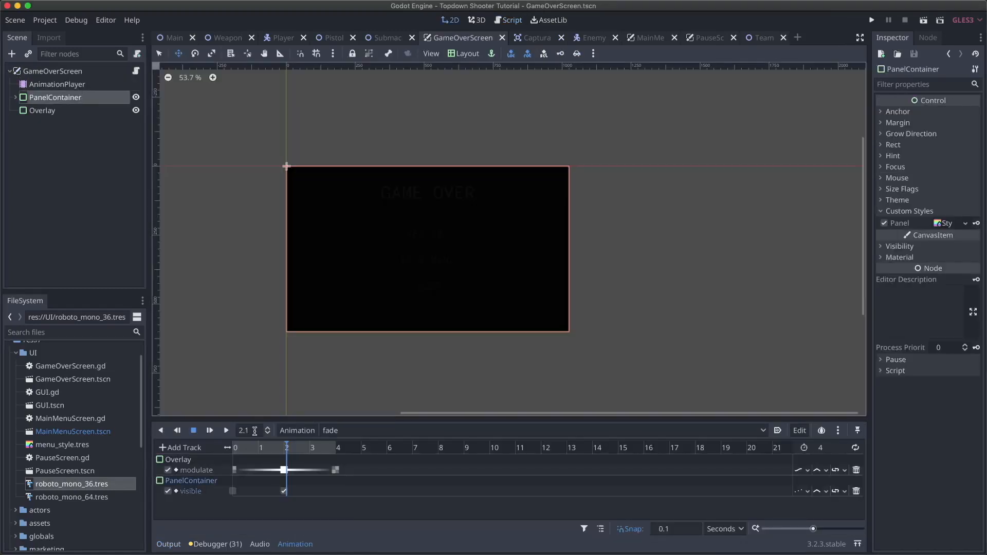
left_click(235, 448)
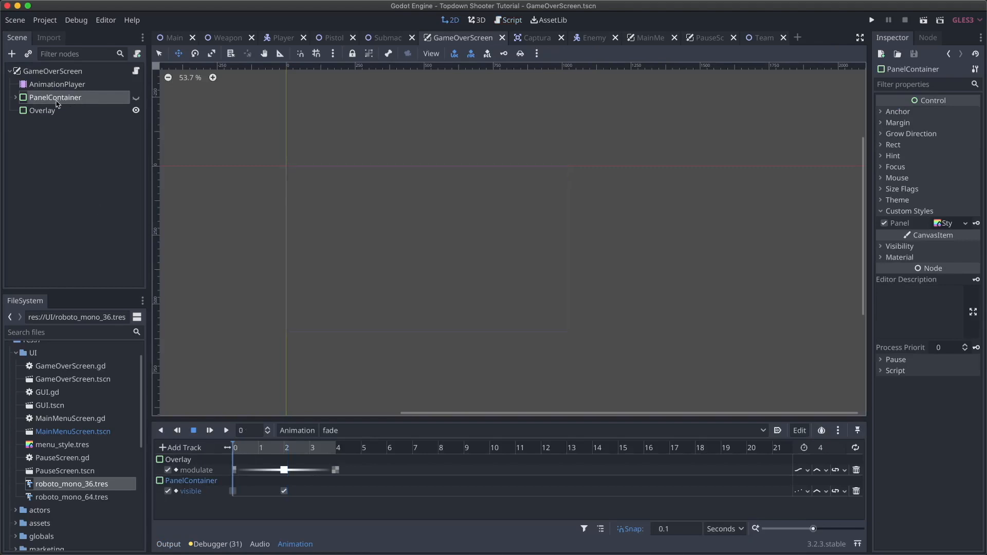
- Check the set_title function in the GameOverScreen script and where handle_player_lost calls it in Main.gd
left_click(137, 72)
left_click(447, 205)
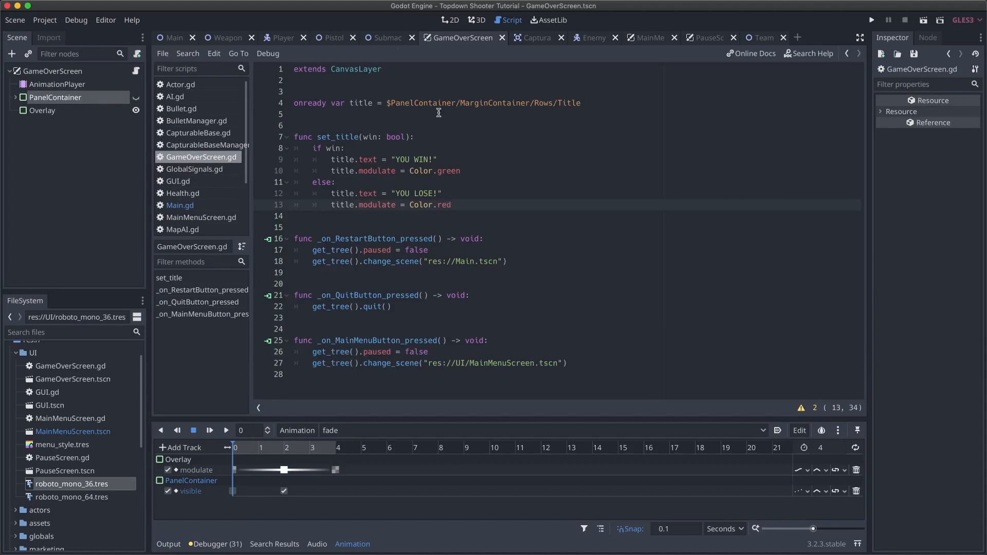
left_click(174, 37)
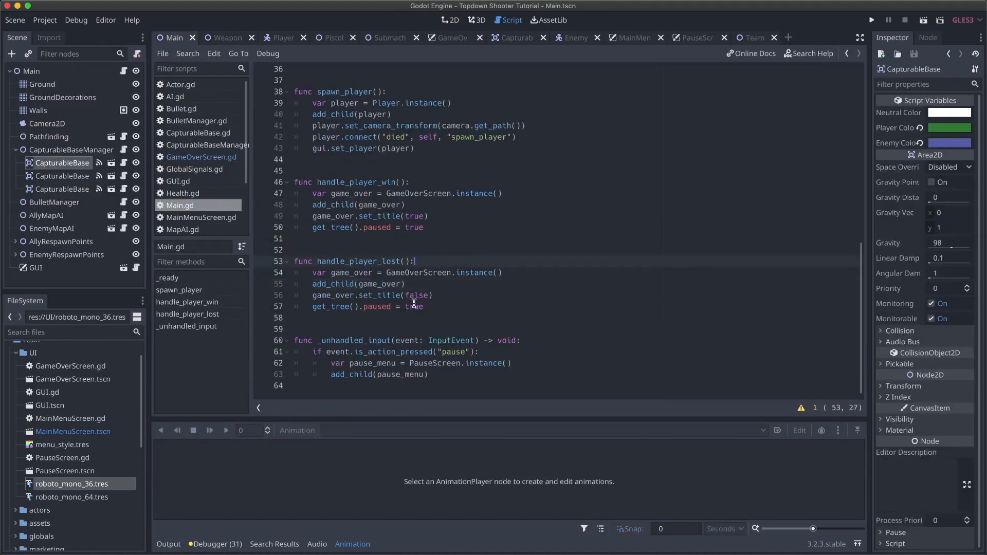
left_click(386, 296)
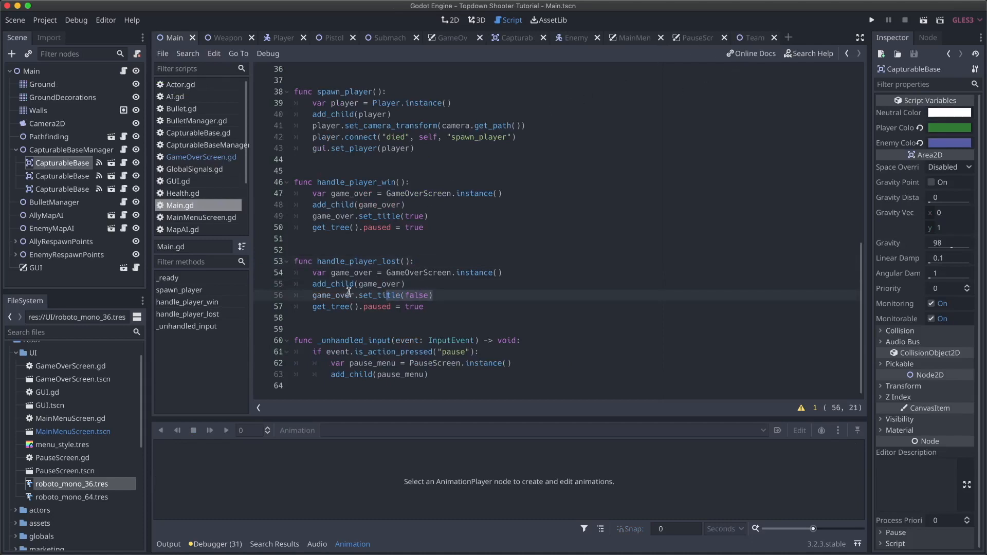
- Declare onready var animation_player = $AnimationPlayer below the title variable in GameOverScreen.gd
left_click(447, 39)
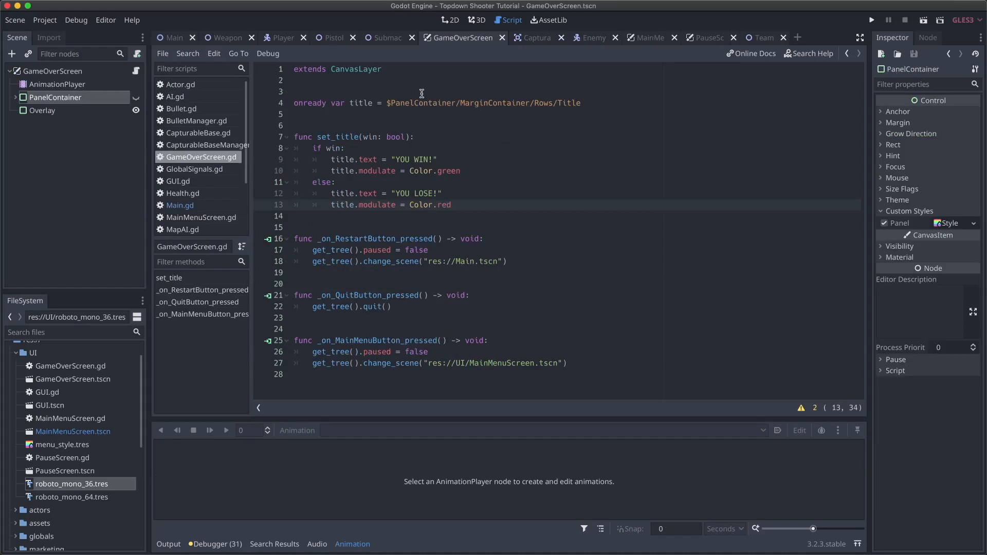
left_click(607, 105)
key("Return")
type("onready var animation_player")
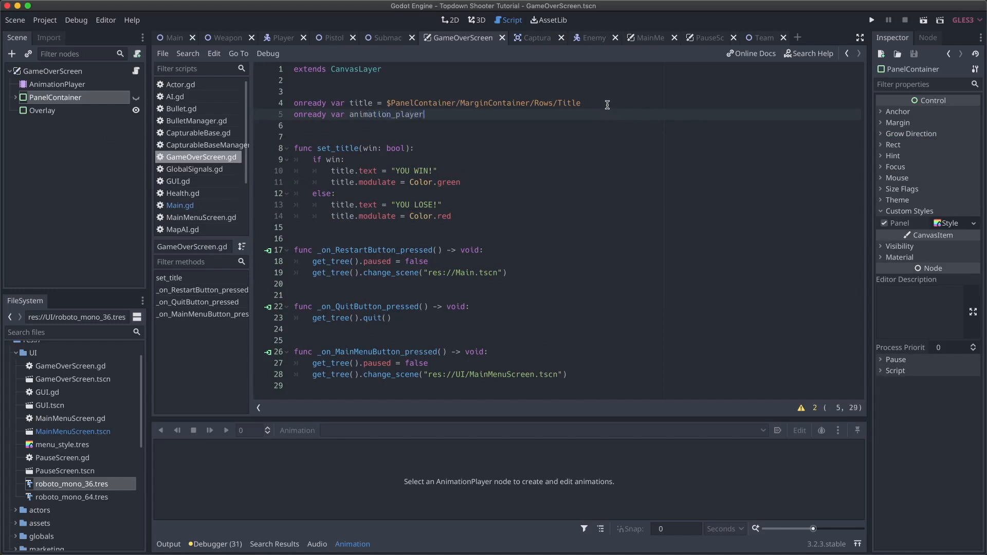
type(" = $AnimationPlayer")
- Add a _ready() -> void function above set_title that calls animation_player.play("fade")
key("Return")
key("Return")
key("Return")
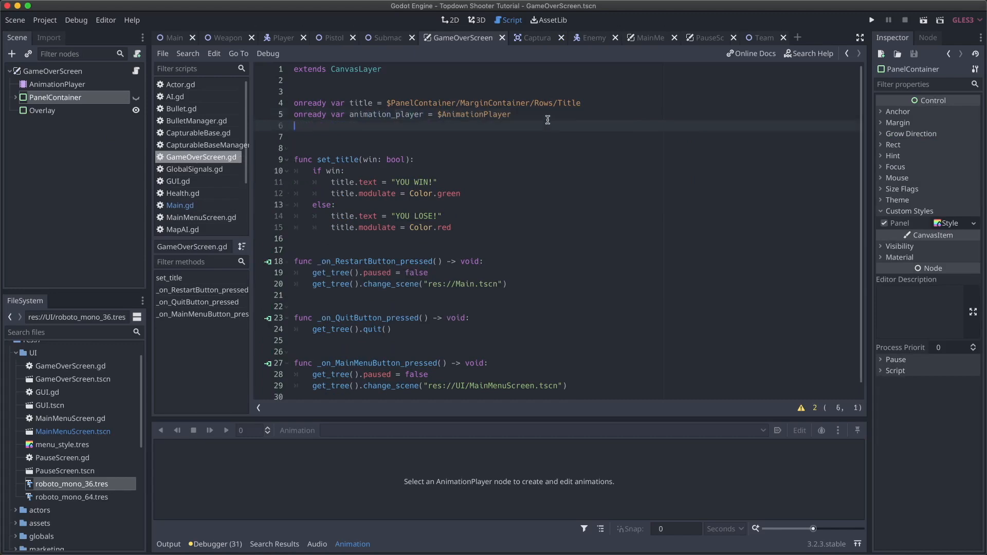
type("func _r")
key("Return")
key("Return")
type("anim")
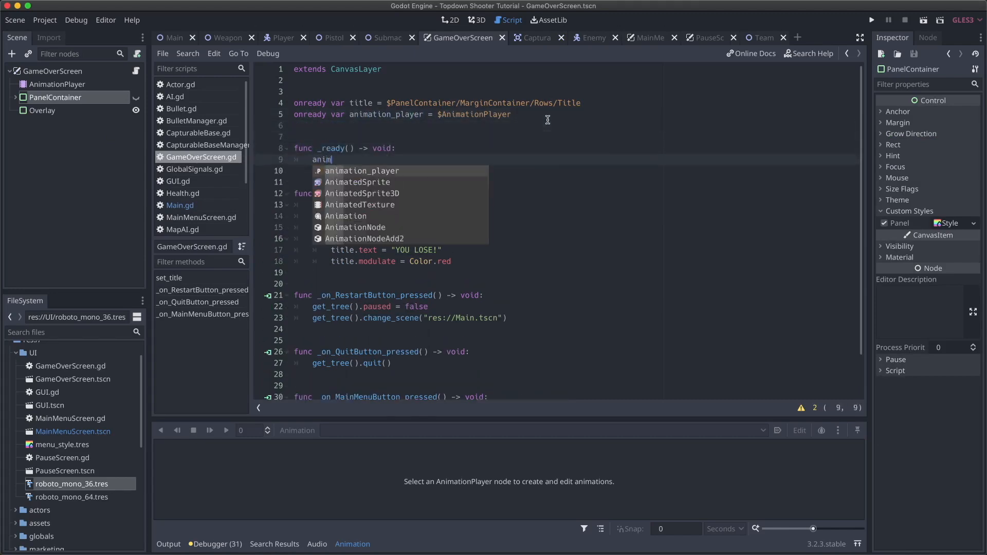
key("Return")
type(".pl")
key("Return")
key("Return")
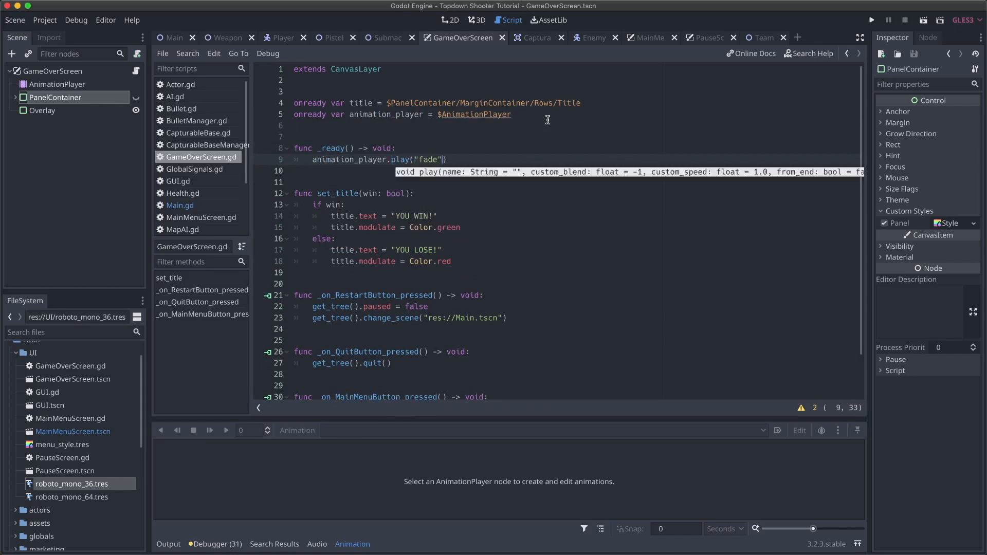
left_click(515, 116)
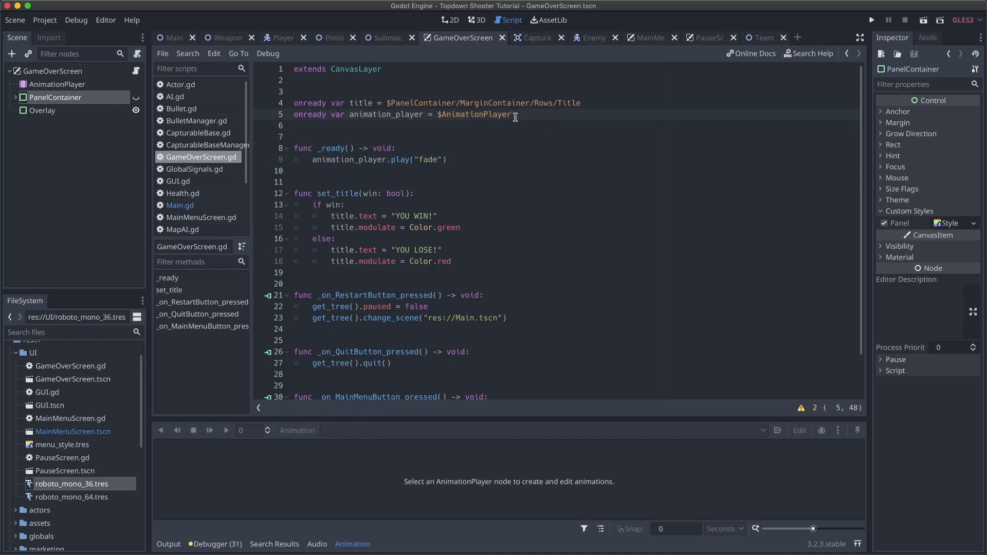
- Set the Overlay node's mouse filter to Ignore and save the scene
left_click(57, 112)
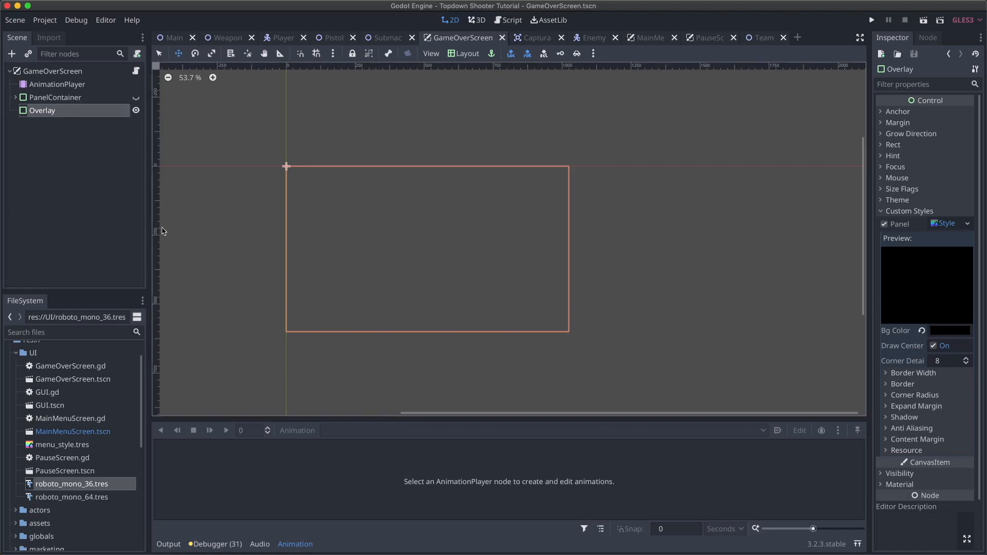
left_click(903, 178)
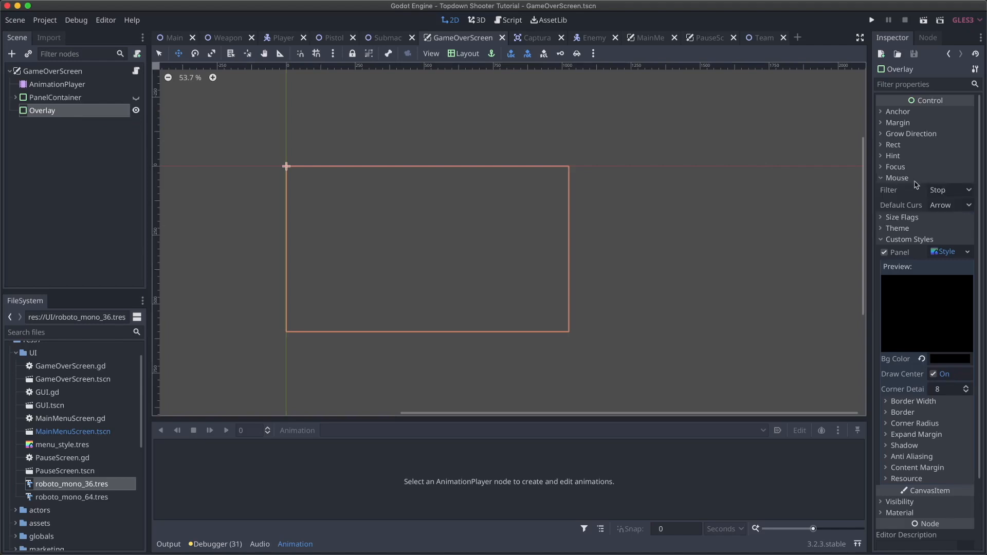
left_click(954, 194)
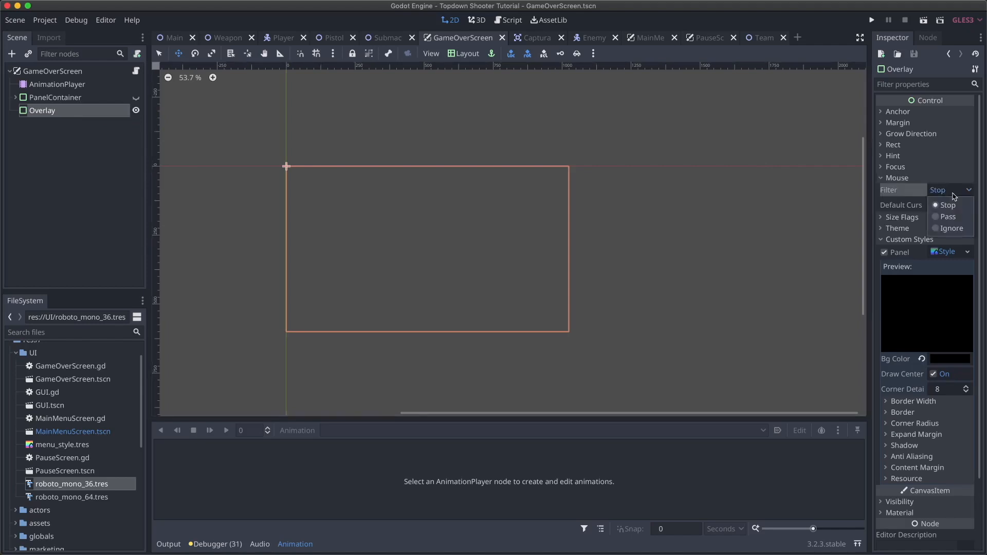
left_click(951, 228)
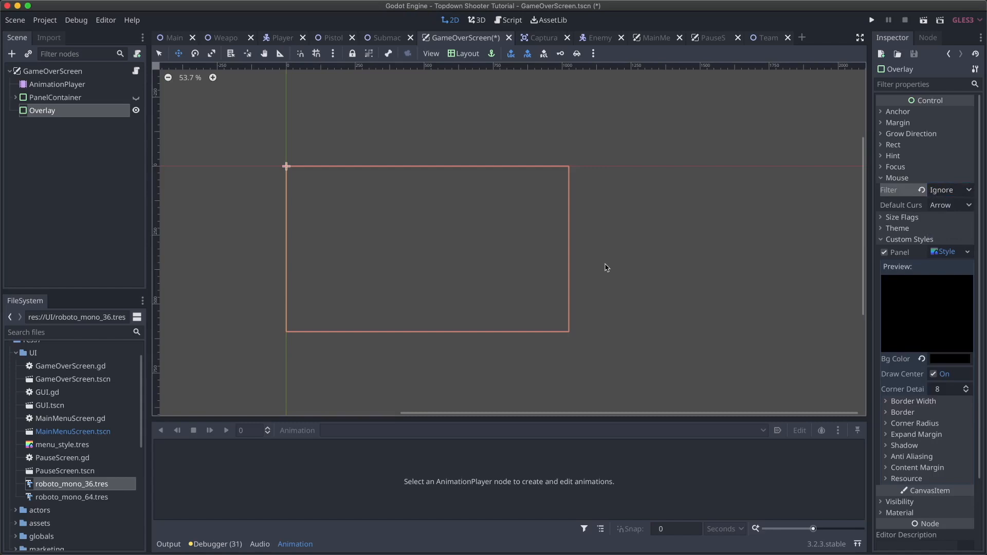
key("super+s")
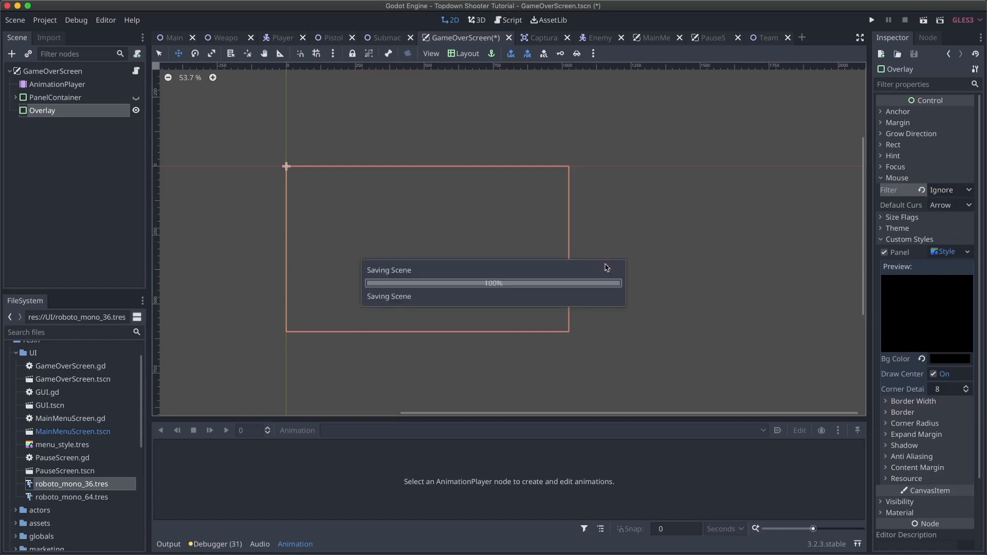
- Run the GameOverScreen scene on its own to test the fade, and exit through its QUIT option
left_click(136, 70)
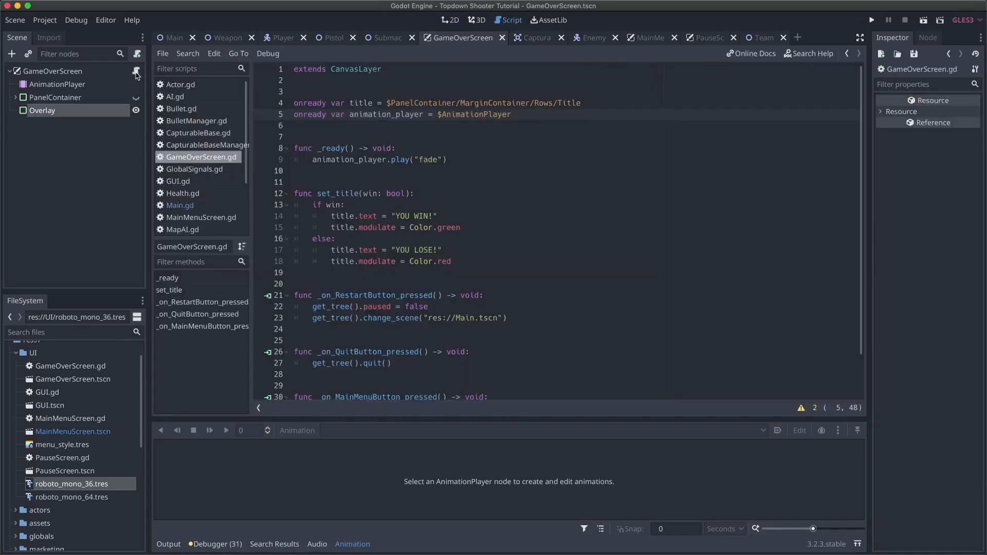
left_click(354, 216)
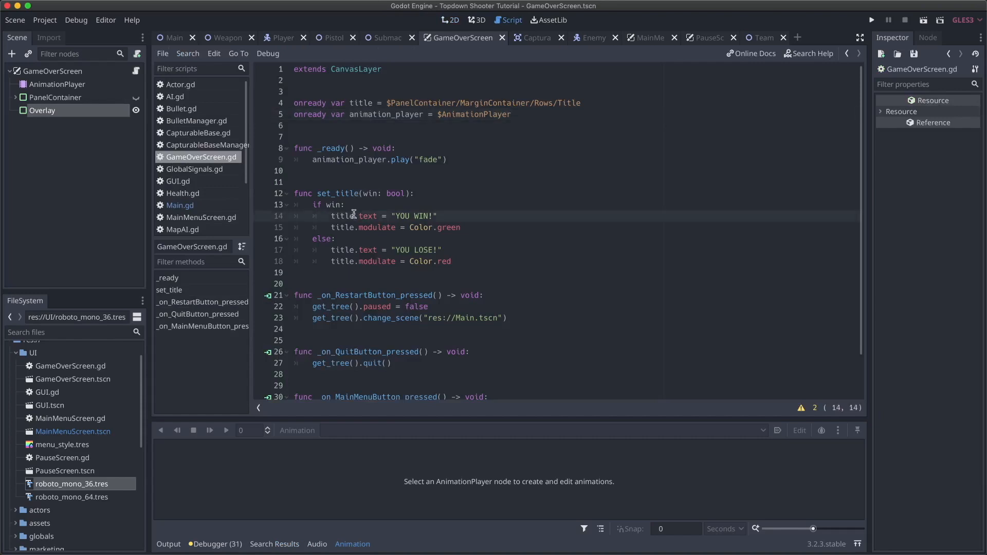
key("super+r")
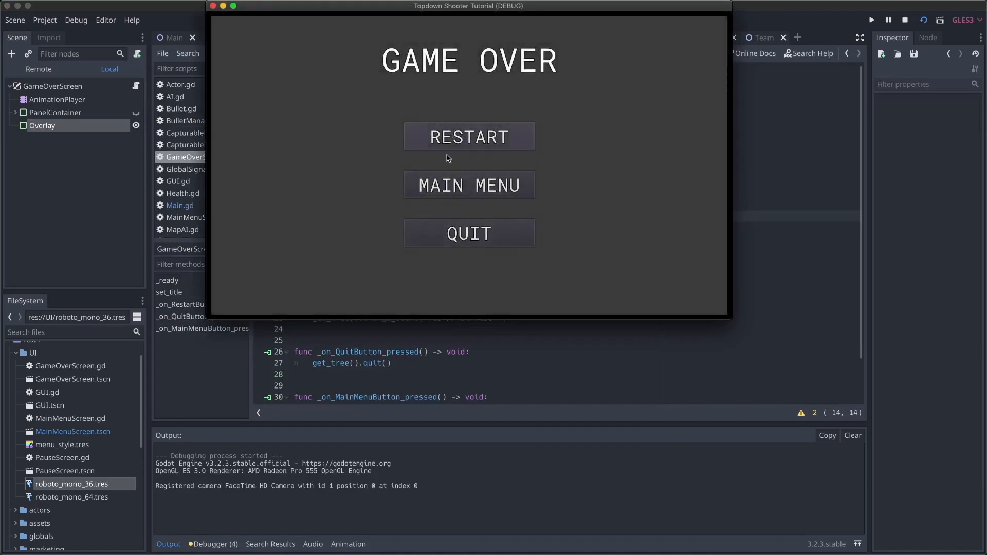
left_click(440, 241)
left_click(381, 226)
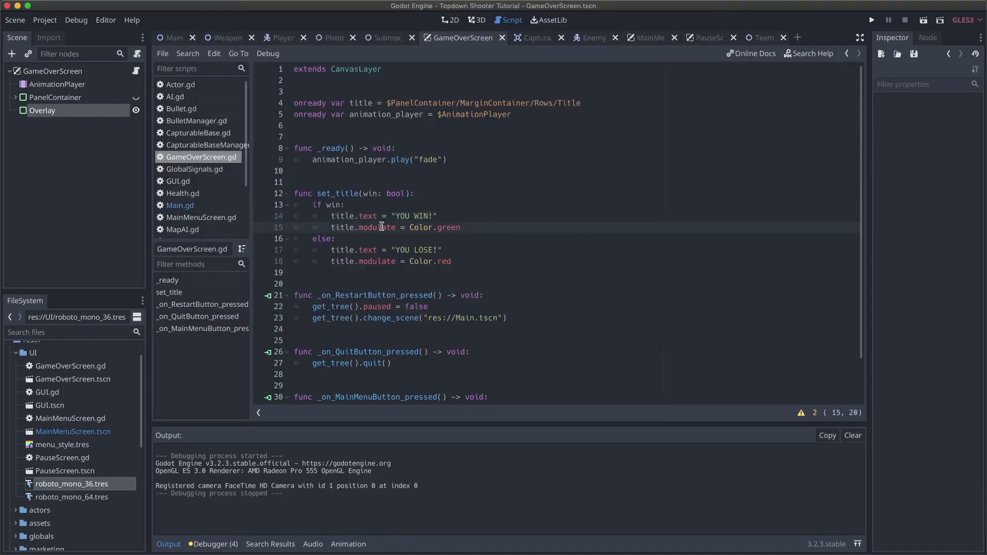
- Delete the second and third capturable bases from CapturableBaseManager in the Main scene
mouse_move(173, 39)
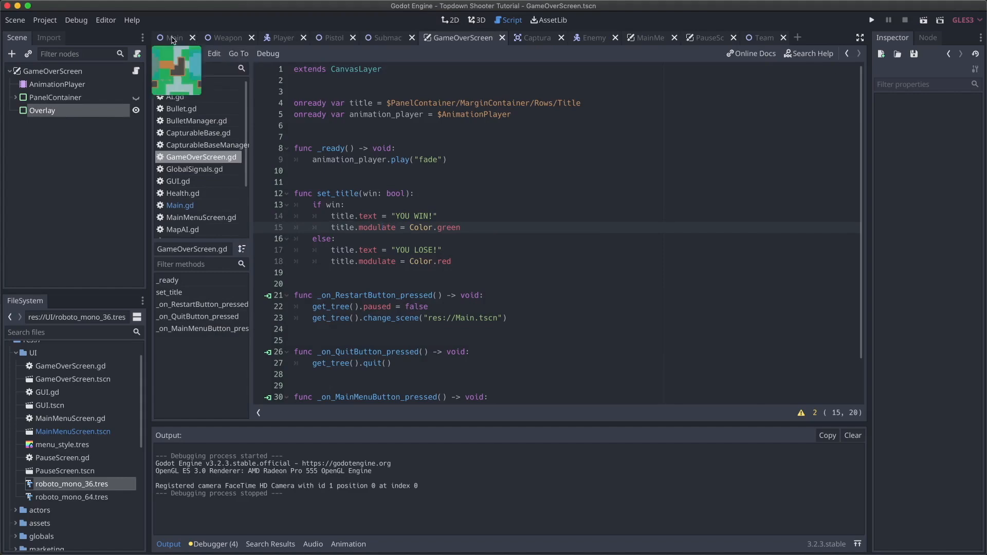
left_click(174, 39)
key("alt+1")
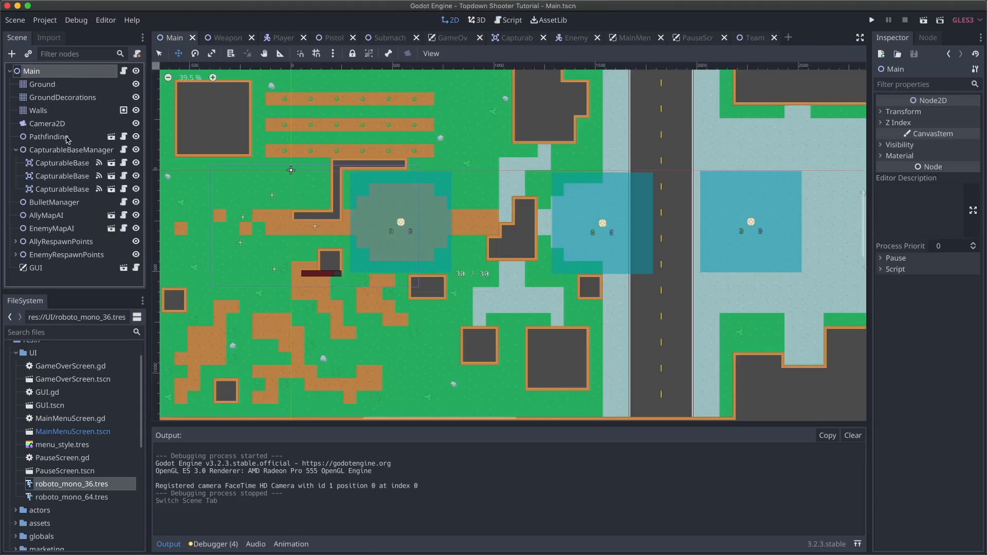
left_click(70, 177)
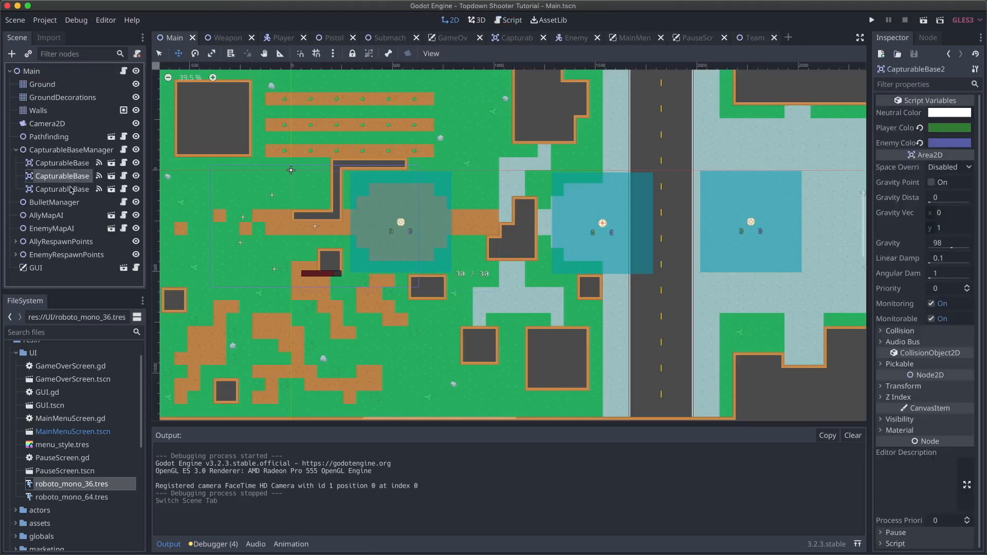
left_click(72, 189, "shift")
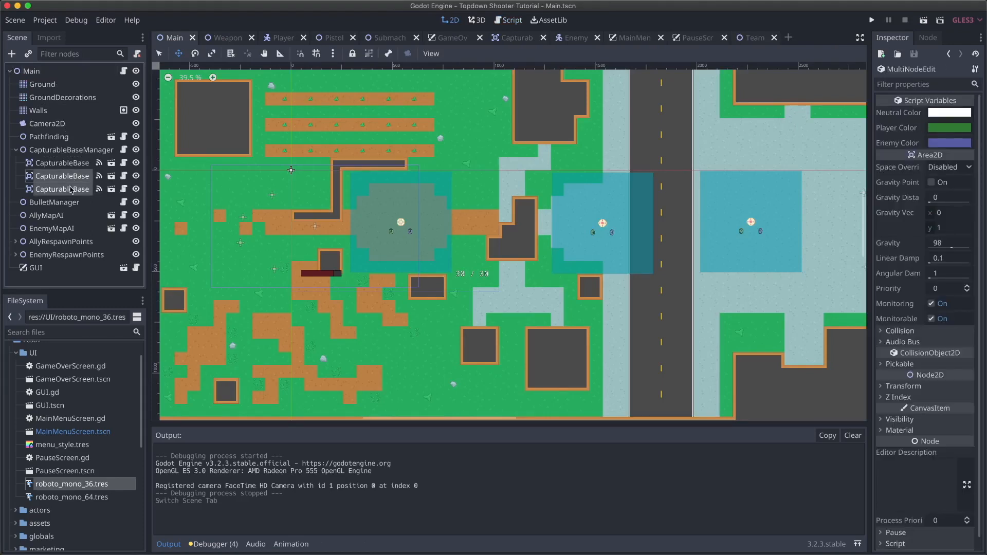
key("Delete")
key("Return")
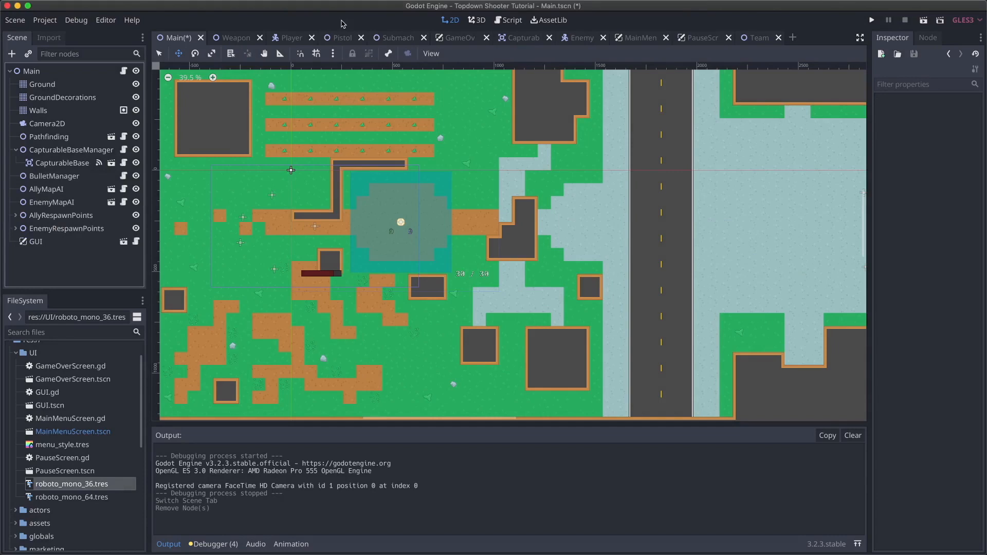
- Run the game and advance the player with the allied soldiers to the single capturable base to test the win screen's fade
key("super+b")
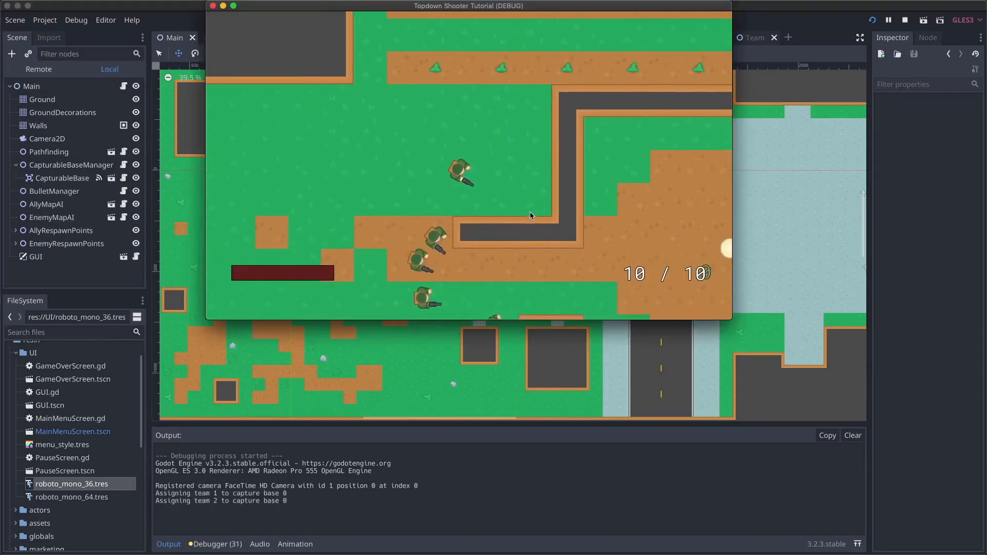
key("s")
key("a")
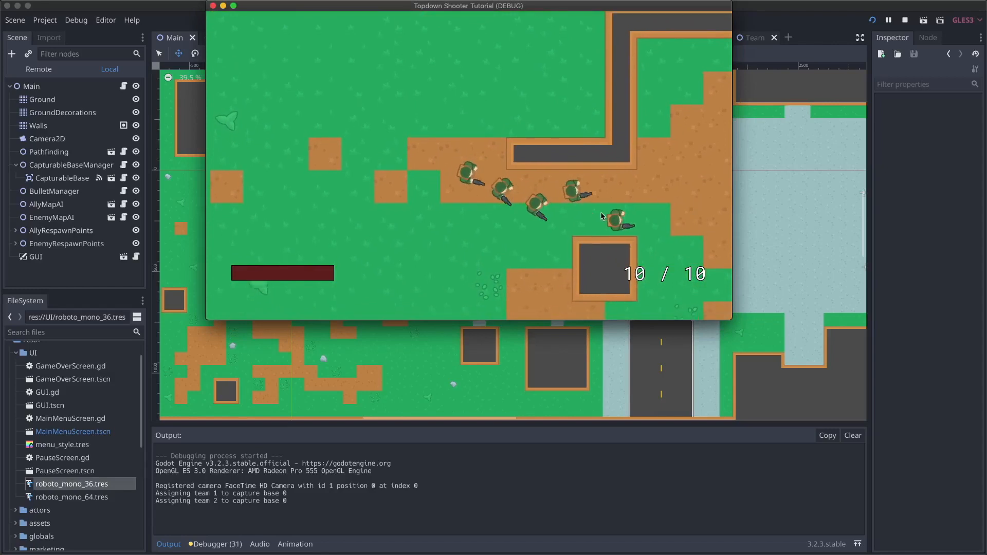
key("d")
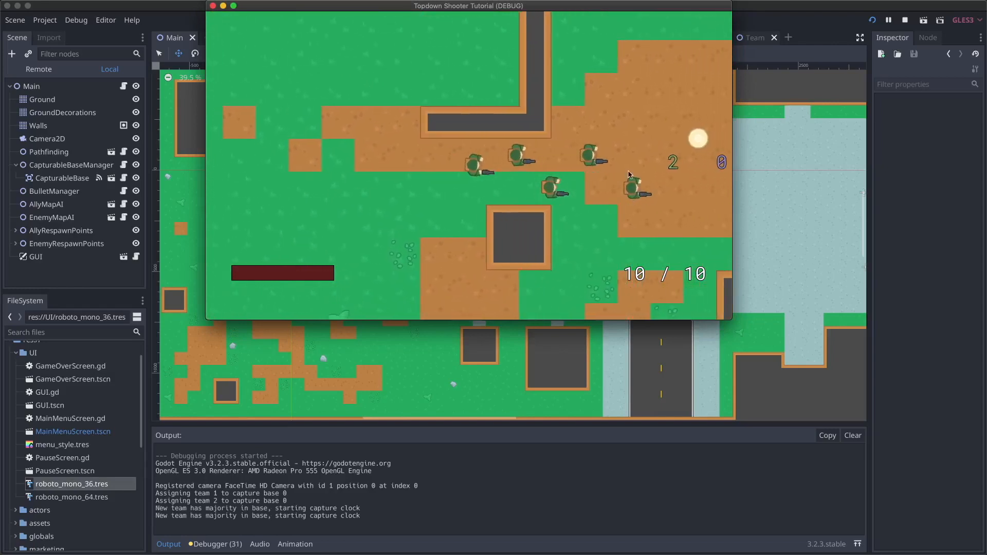
key("d")
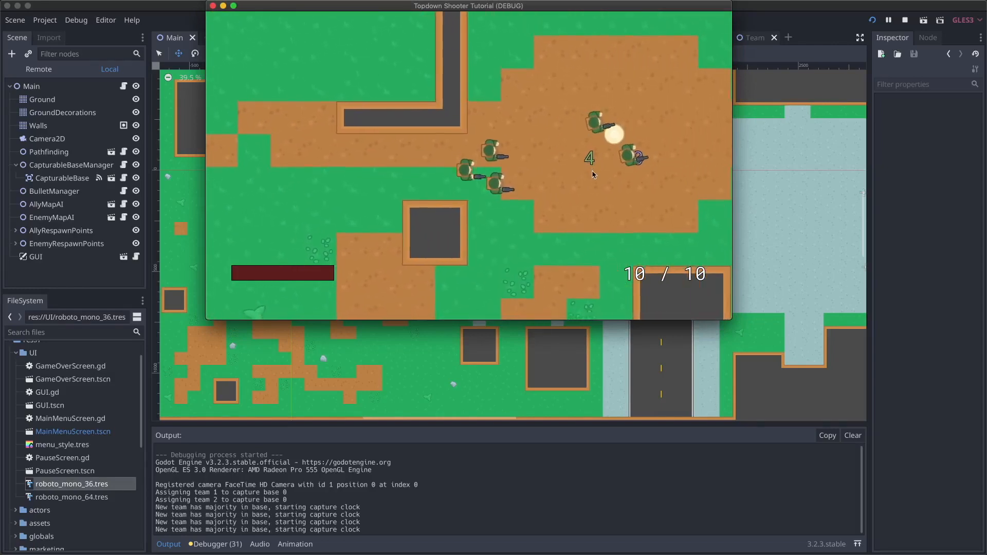
key("w")
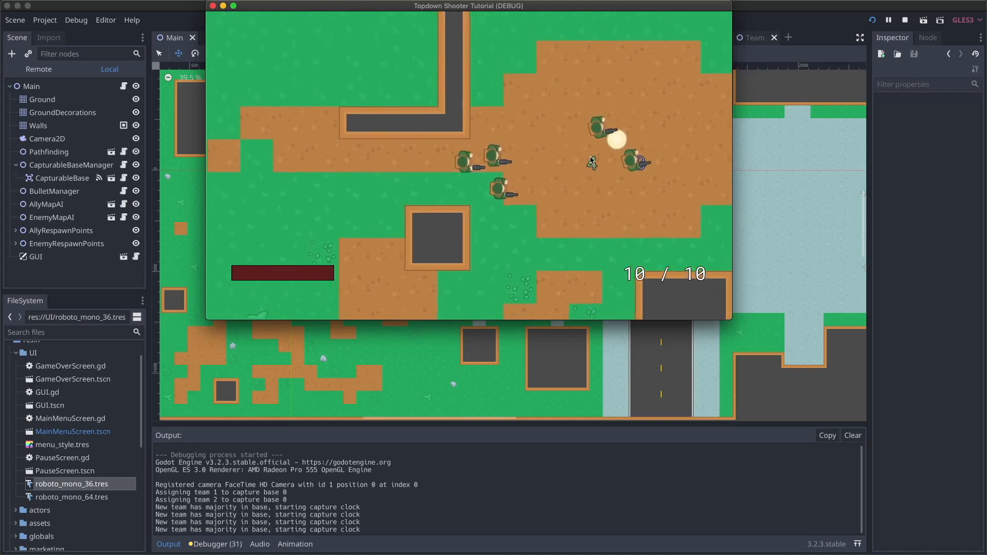
key("s")
key("w")
key("d")
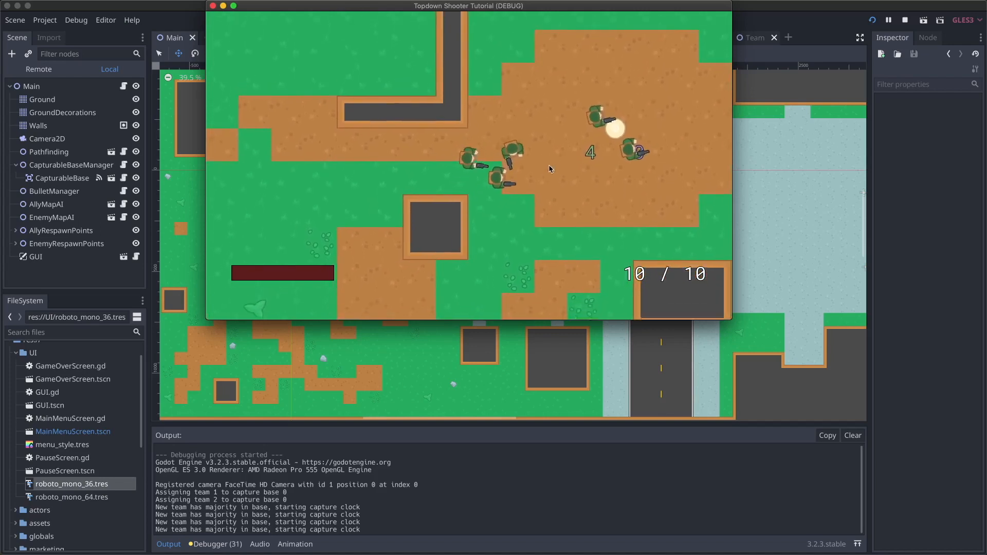
key("w")
key("d")
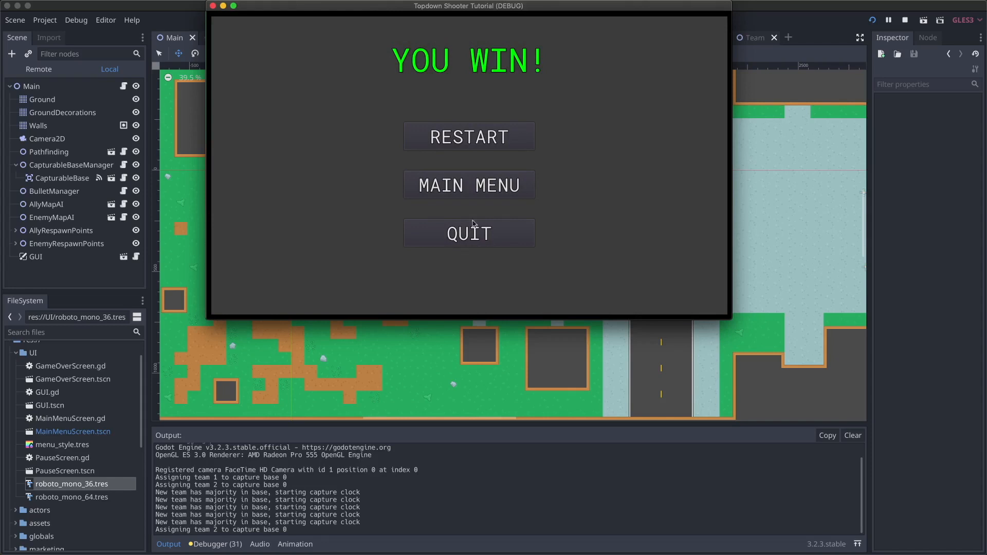
- Restart the match from the win screen, move the player briefly, and stop the running game
left_click(453, 131)
key("a")
key("s")
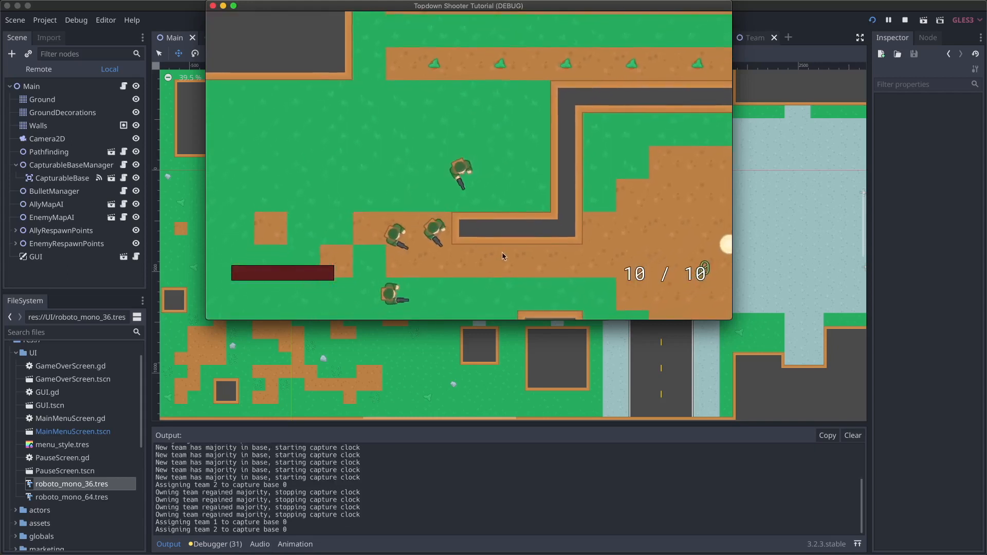
key("F8")
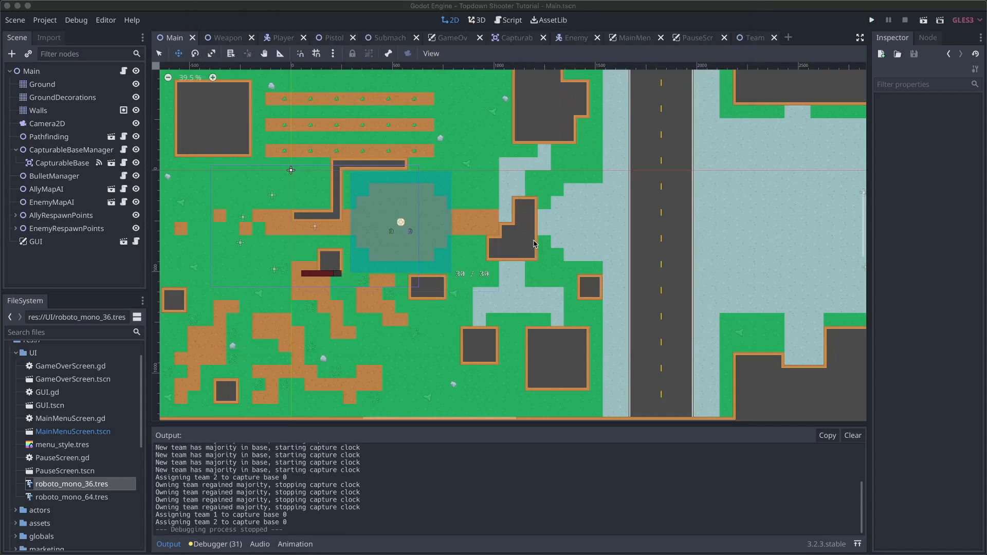
- Undo the deletion of the two capturable bases under CapturableBaseManager and save the Main scene
left_click(64, 150)
key("ctrl+z")
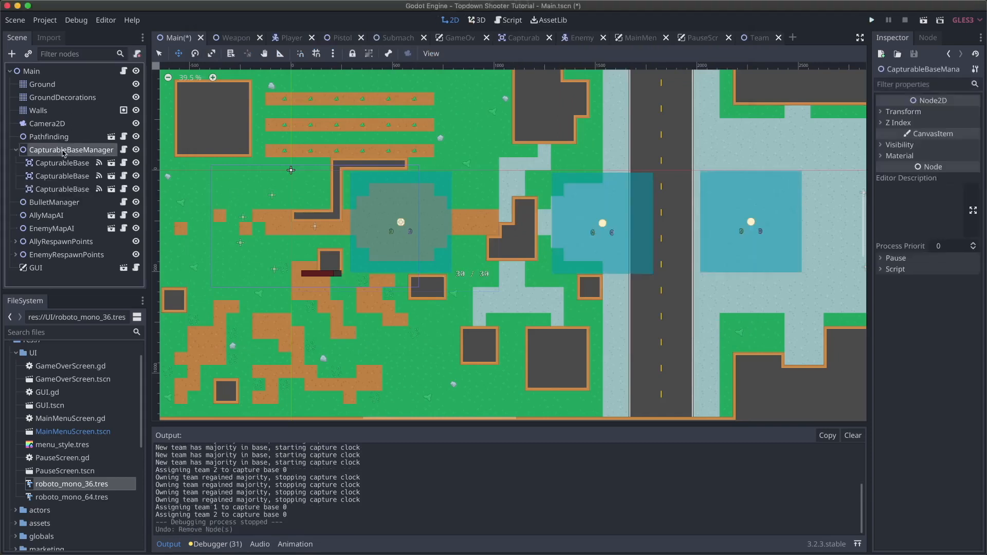
key("ctrl+s")
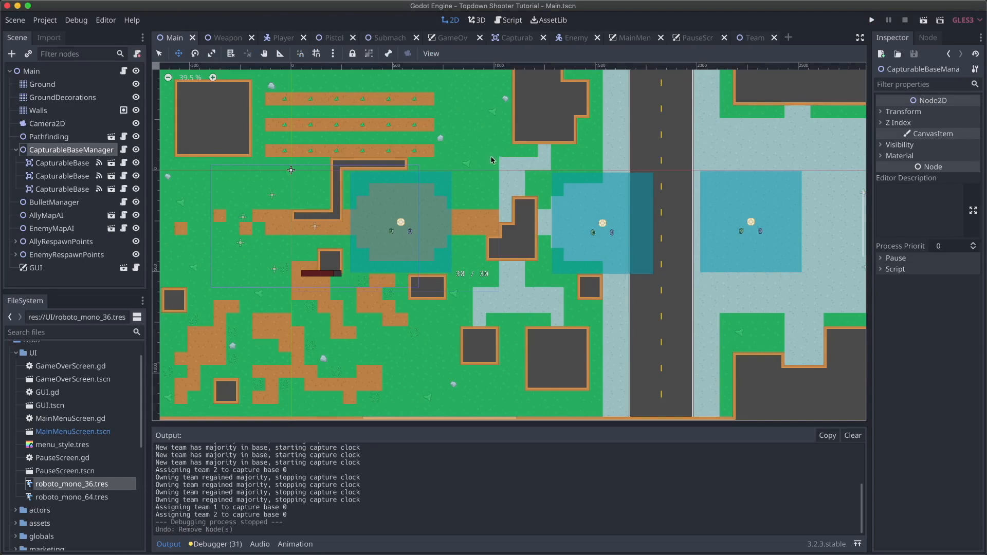
scroll(497, 167, "down", 10)
scroll(596, 171, "up", 6)
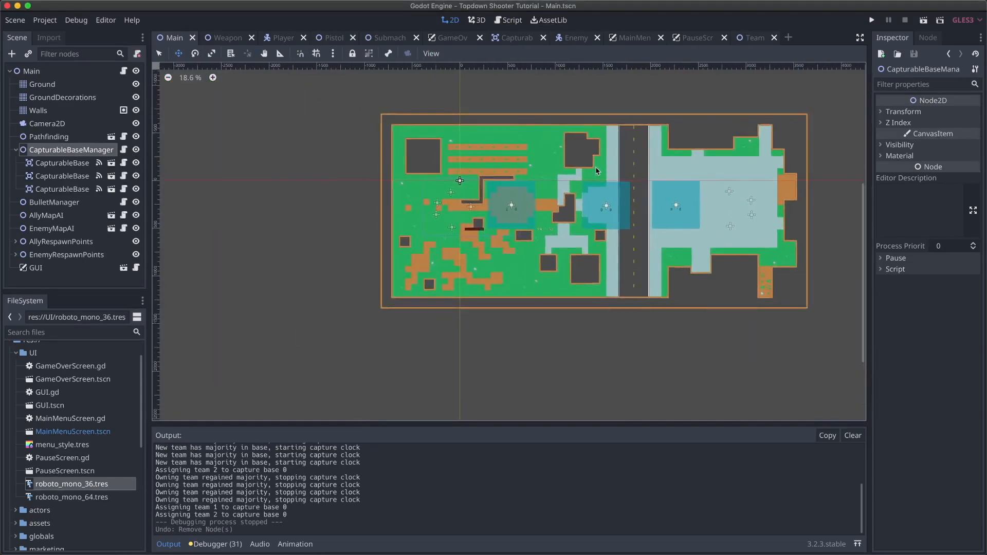
scroll(596, 169, "right", 3)
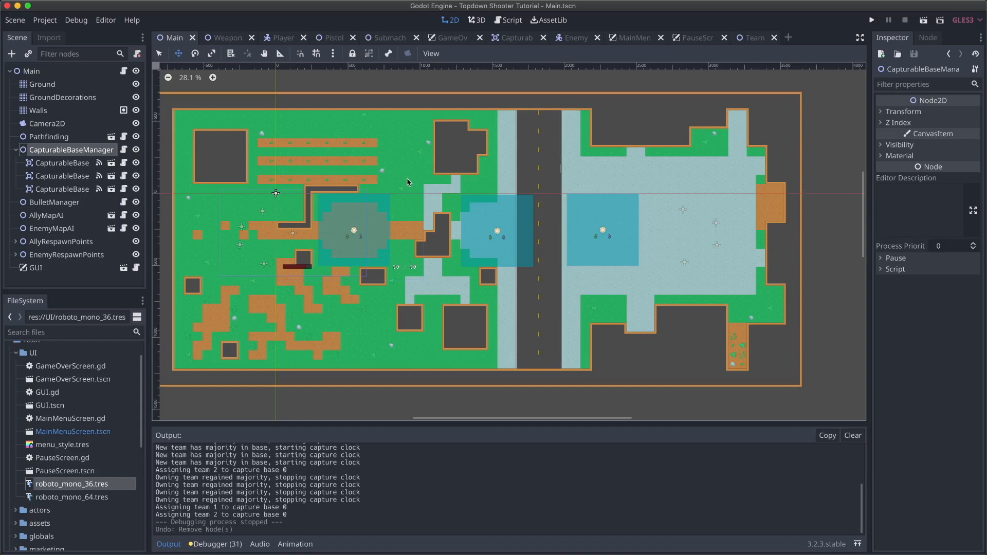
- Run the game with all three bases and patrol the player between the first base and the path northeast of it
key("super+b")
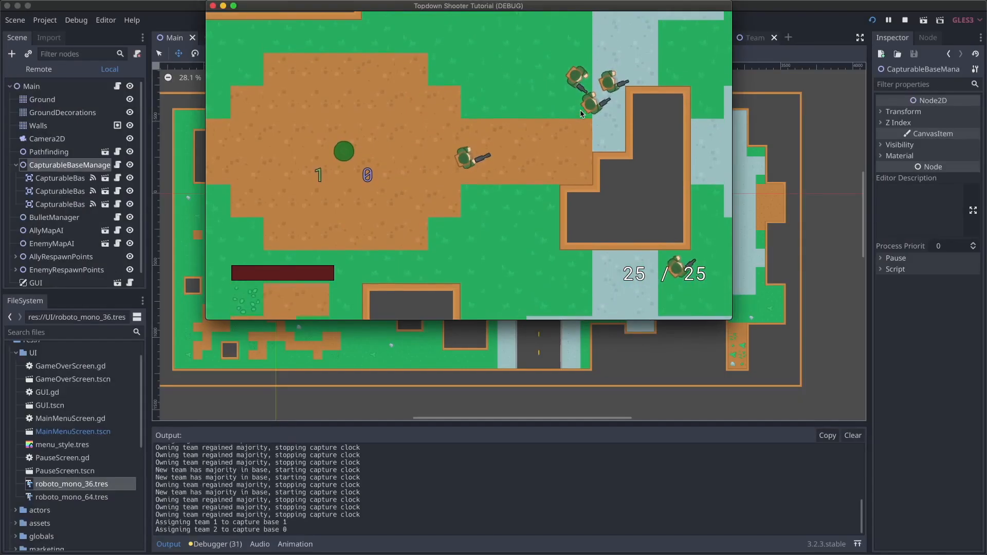
key("w")
key("d")
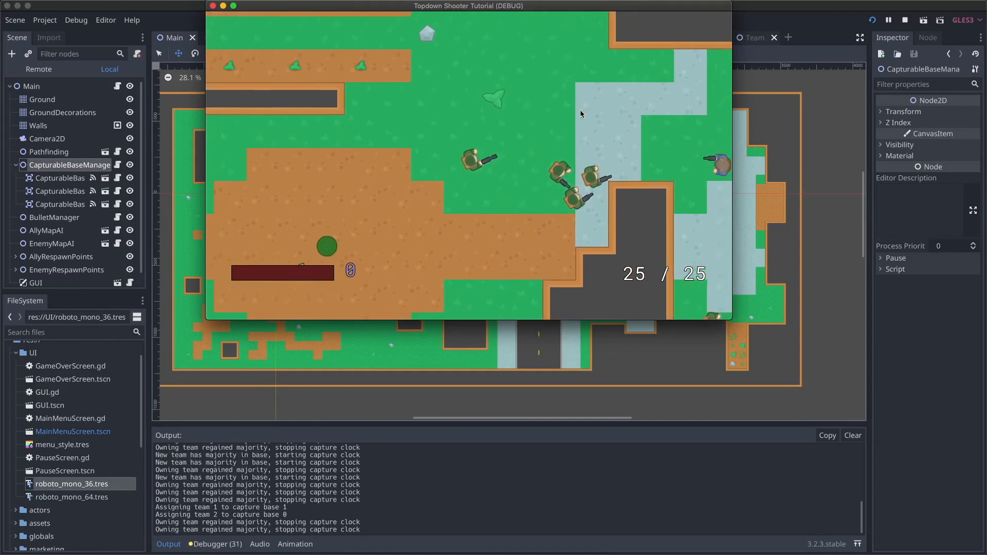
key("w")
key("d")
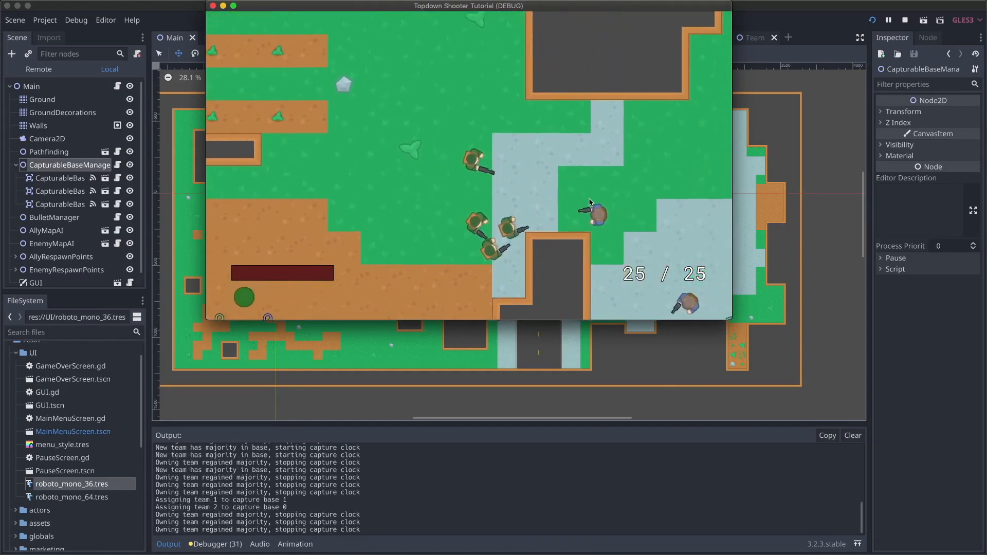
key("a")
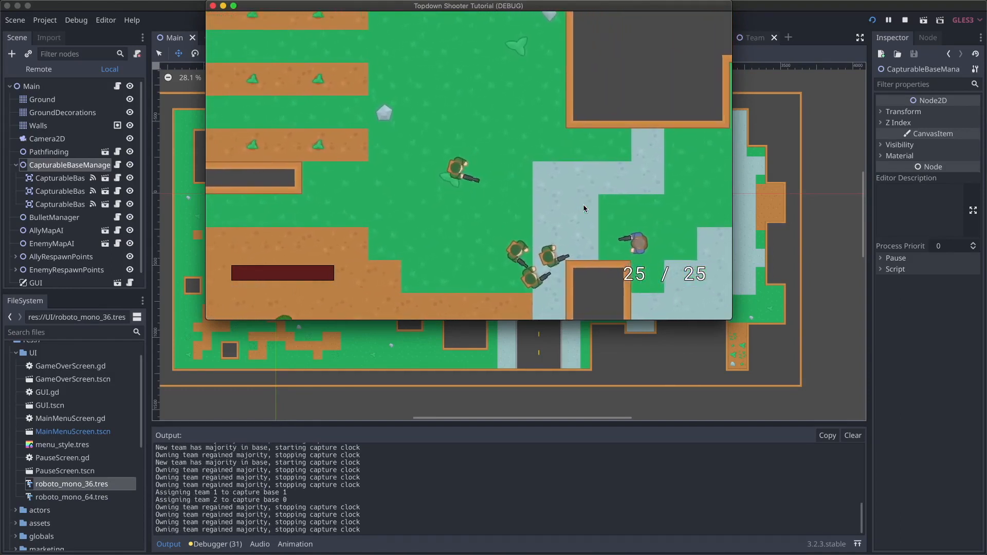
key("s")
key("a")
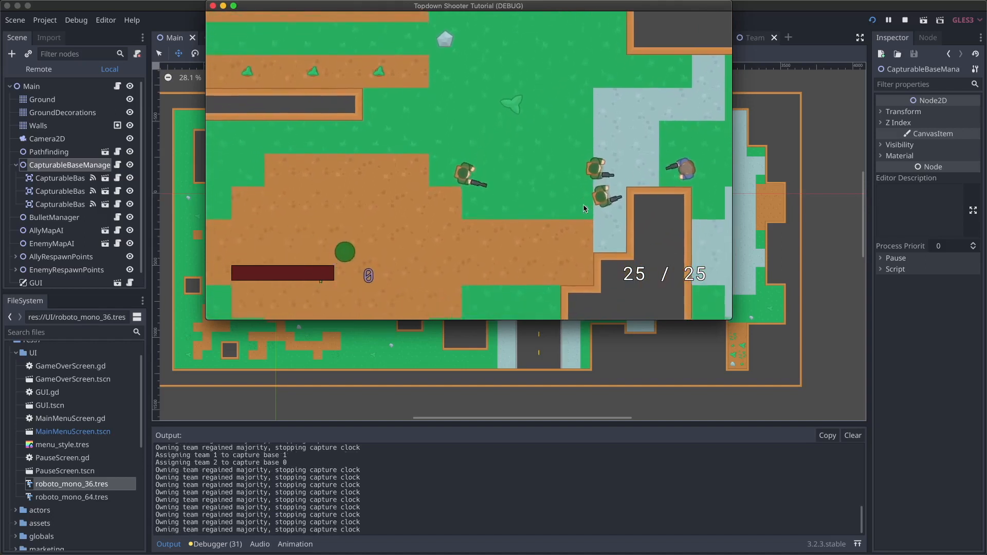
key("s")
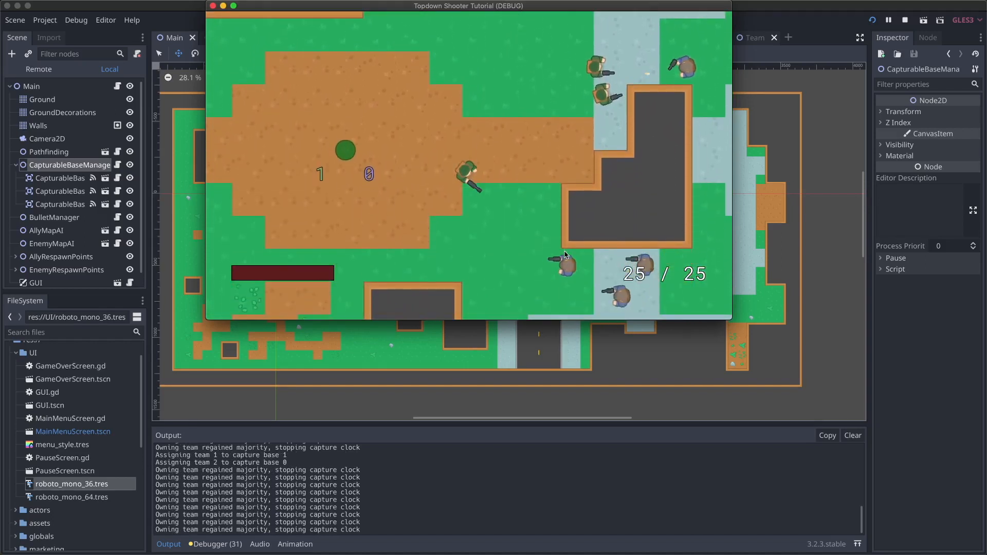
- Fire the player's weapon at the enemy soldiers approaching from the southeast of the first base
key("a")
left_click_drag(561, 263, 614, 281)
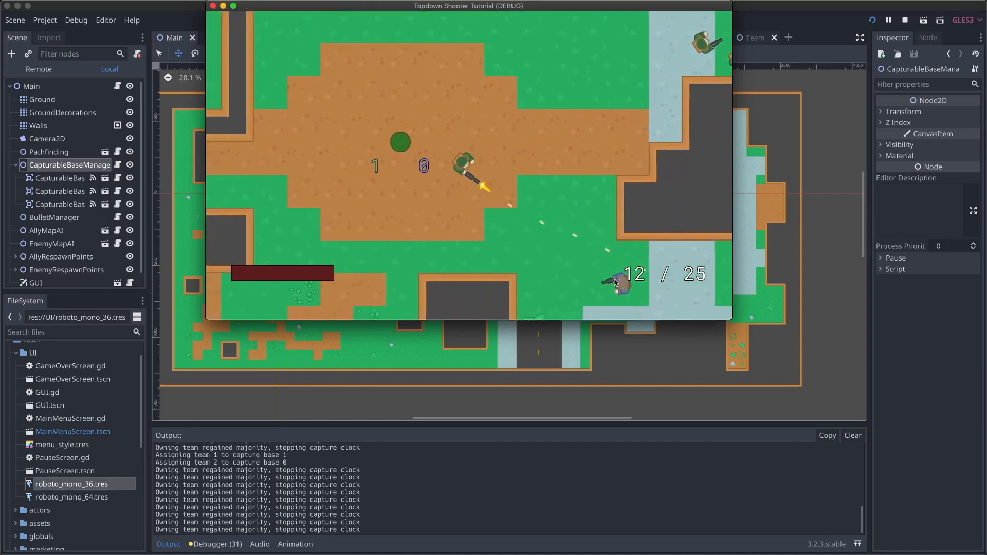
key("d")
left_click(570, 236)
key("w")
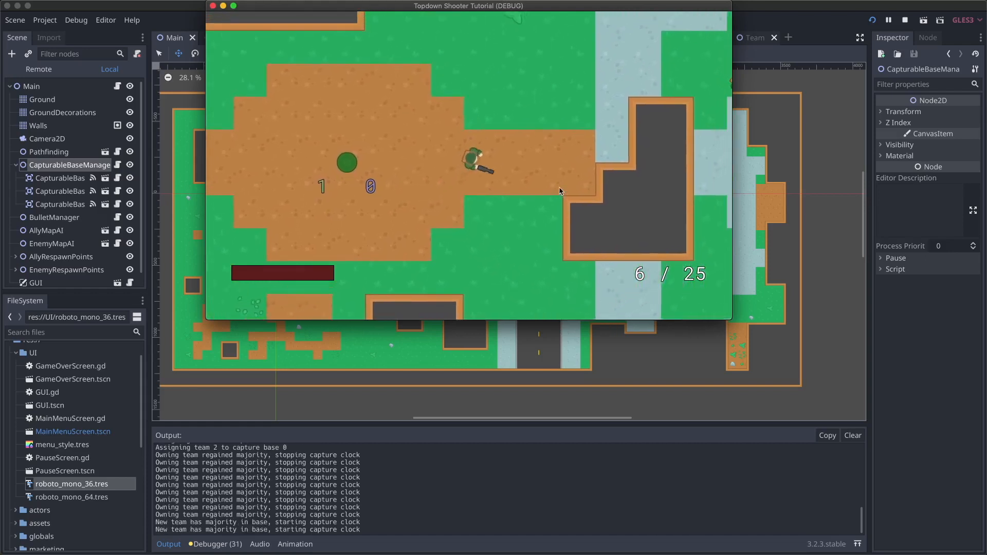
- Lead the player around the north side of the wall block toward the second capturable base
key("d")
key("w")
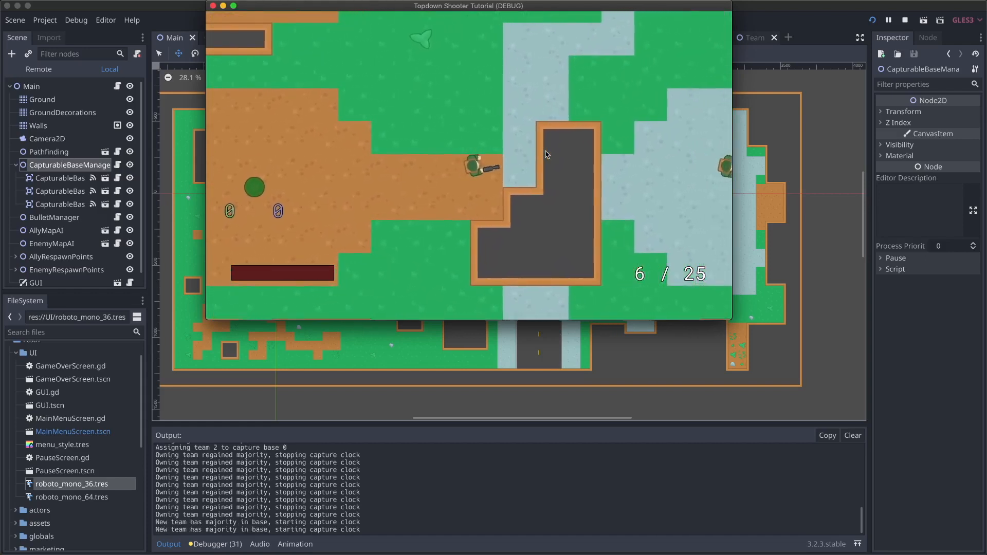
key("d")
key("w")
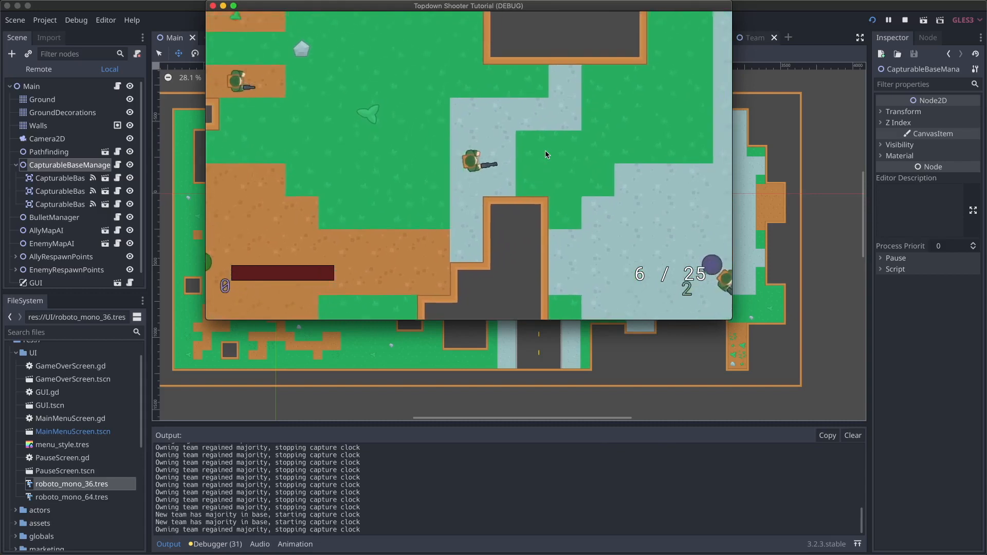
key("d")
key("s")
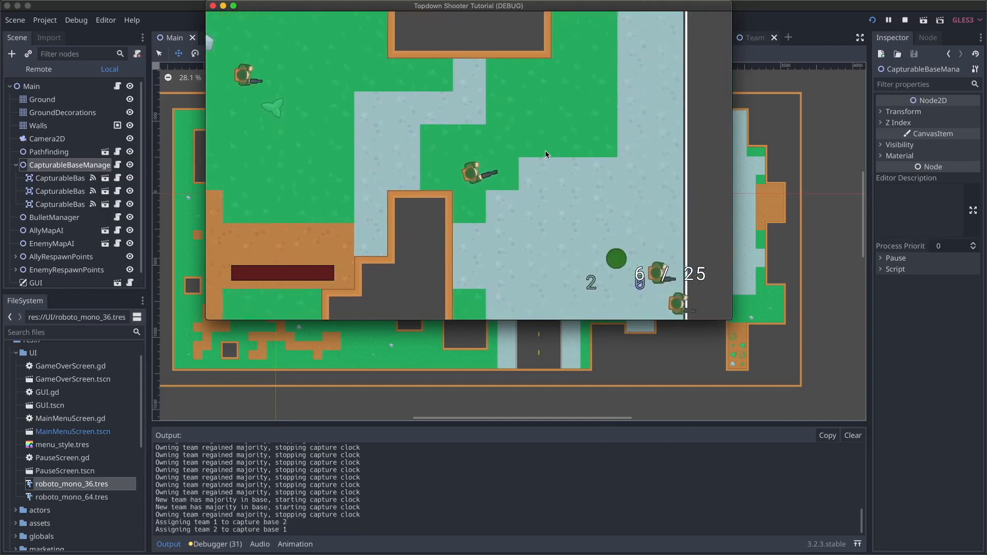